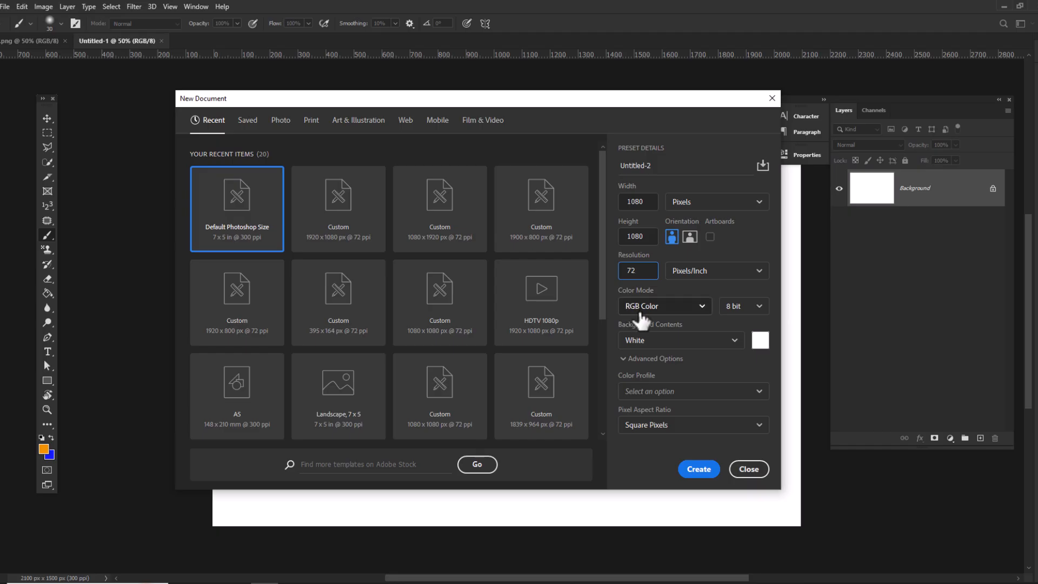
Step: Create a 1080 × 1080 px RGB document at 72 pixels/inch with a white background and add a gradient fill layer
{"action": "left_click", "coordinate": [699, 470]}
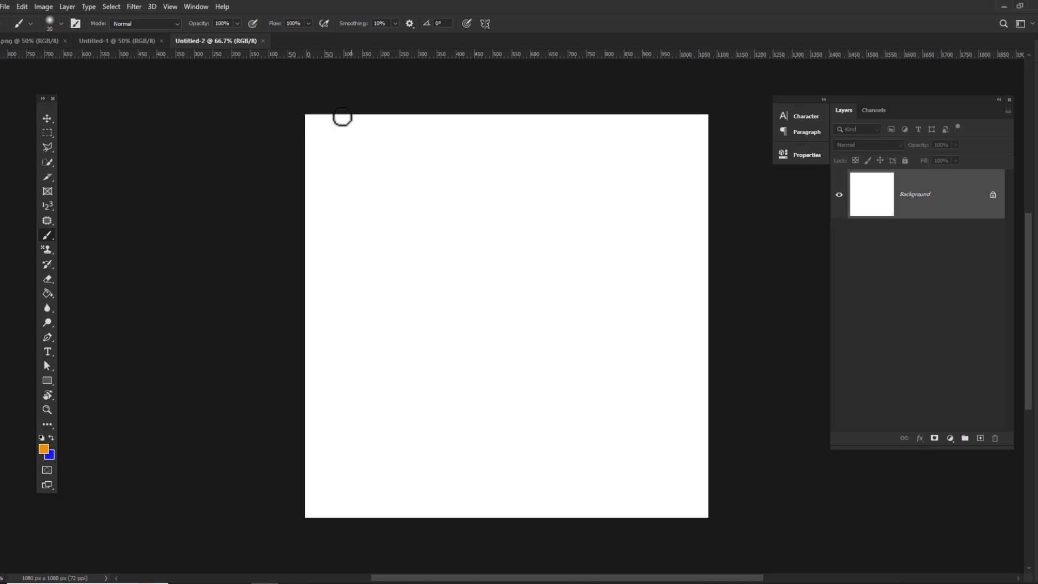
{"action": "left_click", "coordinate": [47, 119]}
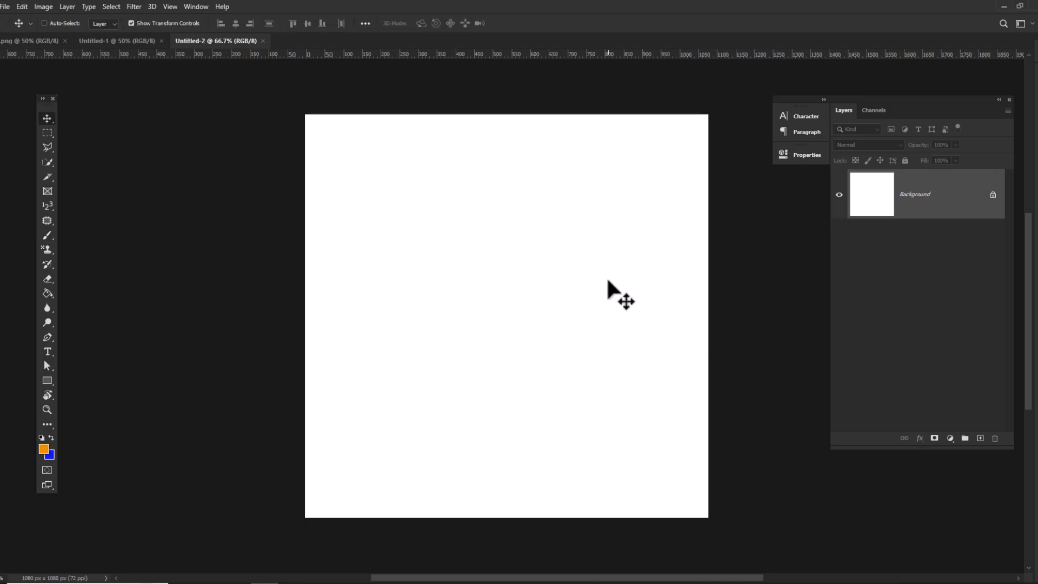
{"action": "left_click", "coordinate": [950, 438]}
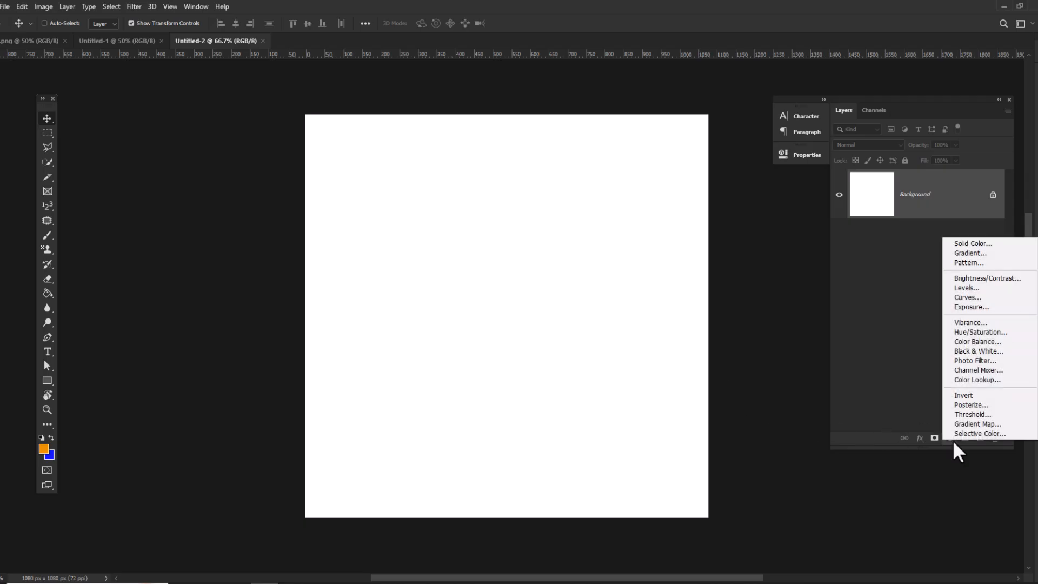
{"action": "left_click", "coordinate": [965, 255]}
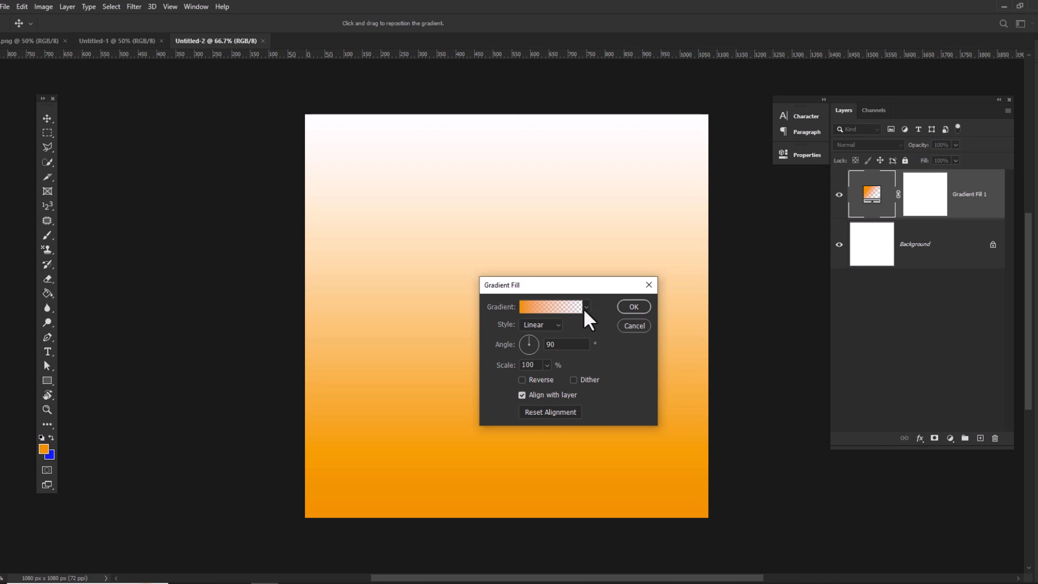
Step: Apply the Blue_13 preset from the Blues gradients to the fill and set its style to Radial
{"action": "left_click", "coordinate": [585, 307]}
{"action": "left_click", "coordinate": [494, 346]}
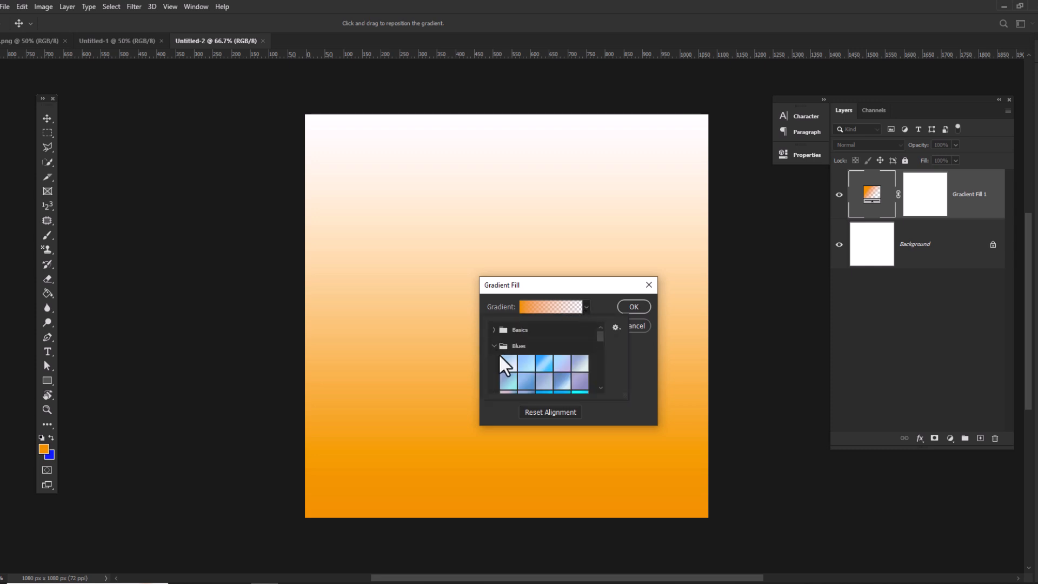
{"action": "left_click", "coordinate": [549, 370]}
{"action": "left_click", "coordinate": [547, 378]}
{"action": "scroll", "coordinate": [547, 384], "scroll_direction": "down", "scroll_amount": 2}
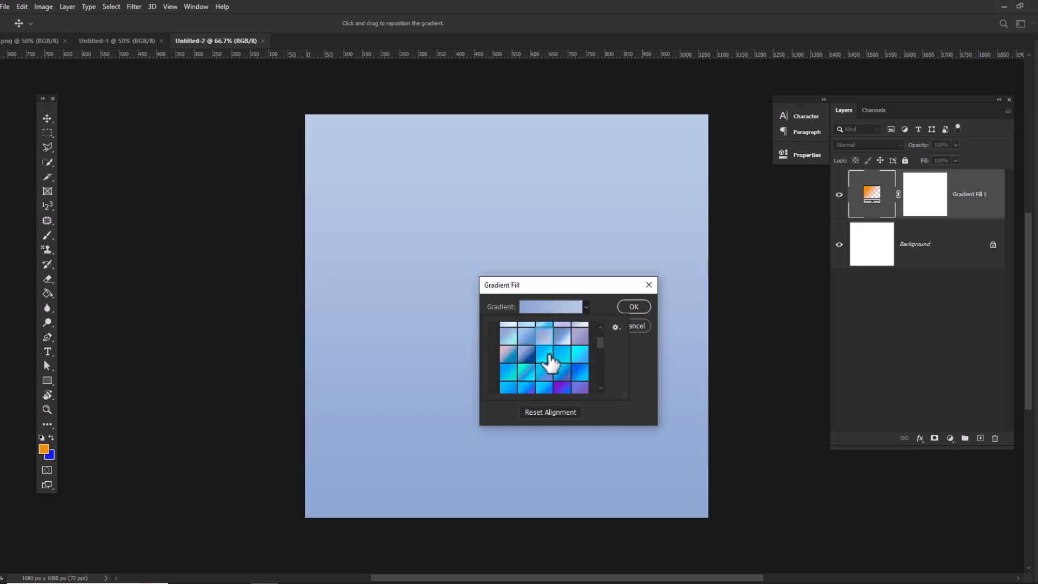
{"action": "left_click", "coordinate": [550, 361]}
{"action": "left_click", "coordinate": [594, 295]}
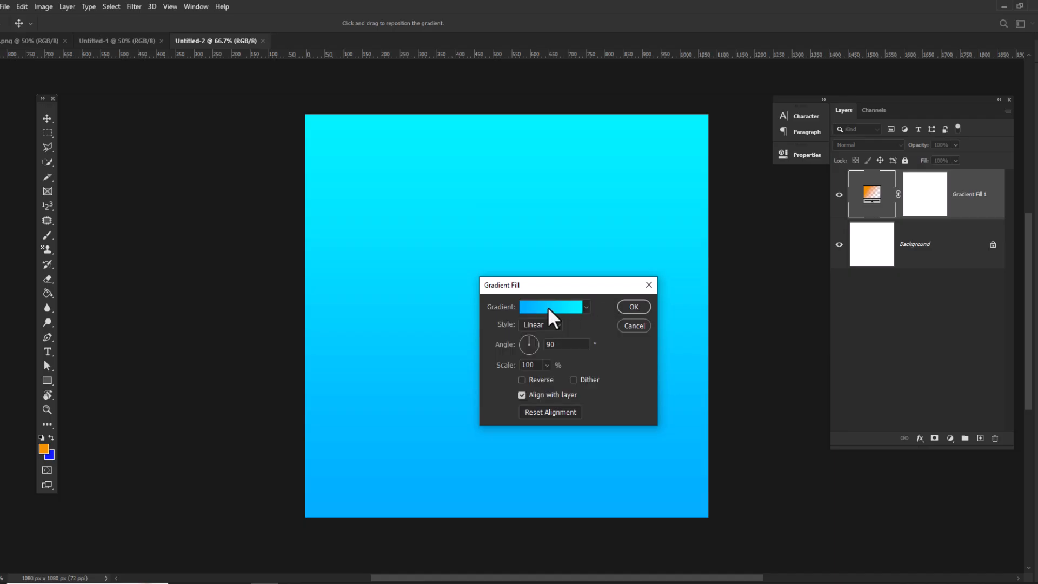
{"action": "left_click", "coordinate": [545, 326]}
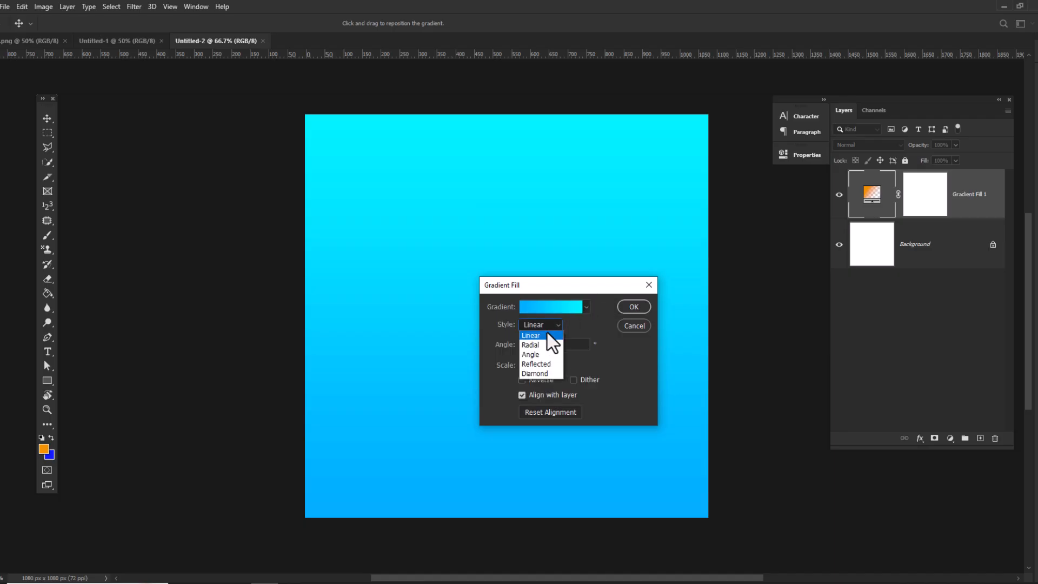
{"action": "left_click", "coordinate": [535, 345]}
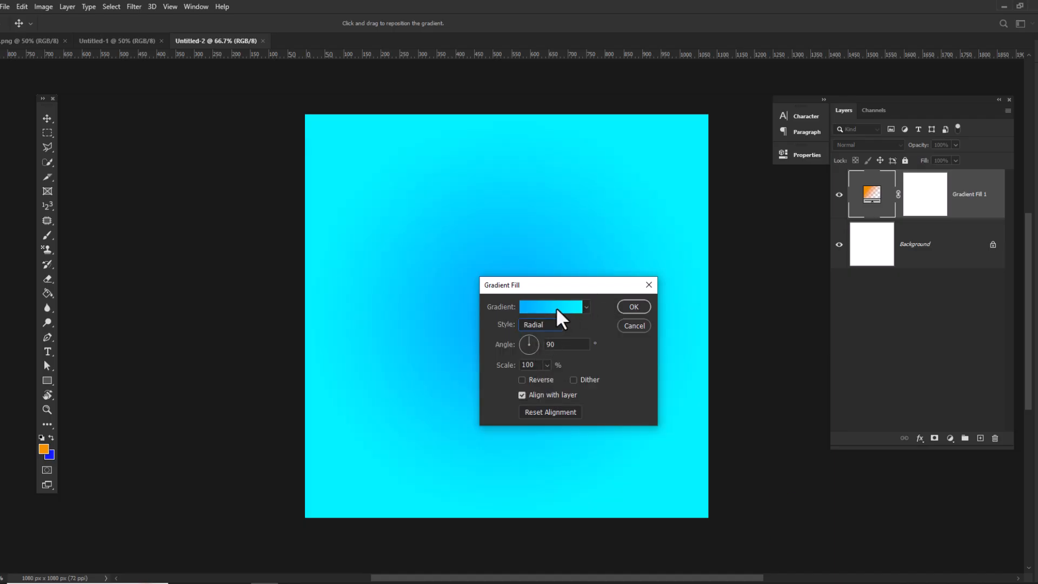
Step: Recolor the gradient's starting color stop to bright green 78ff00
{"action": "left_click", "coordinate": [549, 307]}
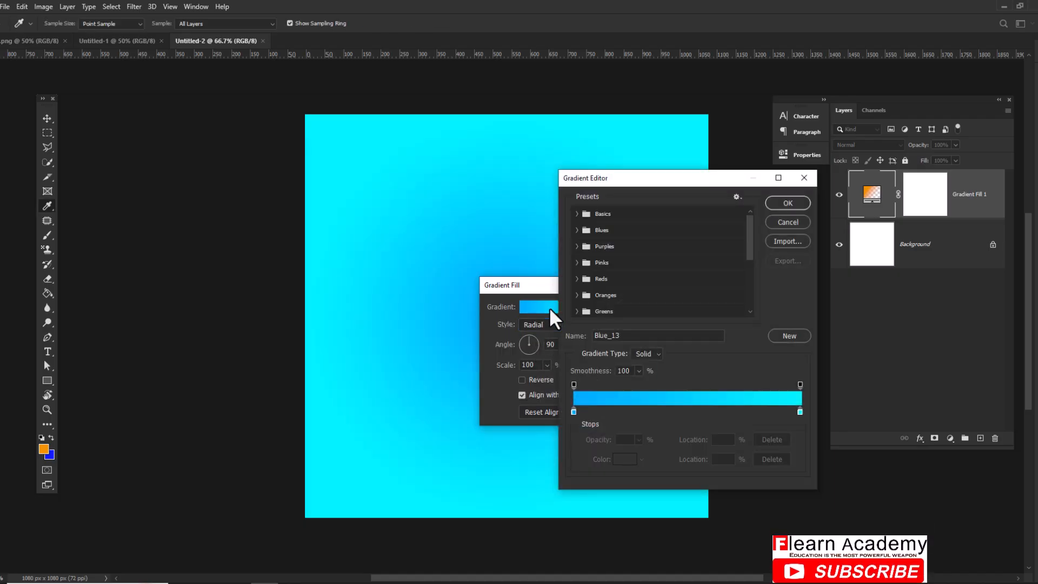
{"action": "left_click", "coordinate": [573, 412]}
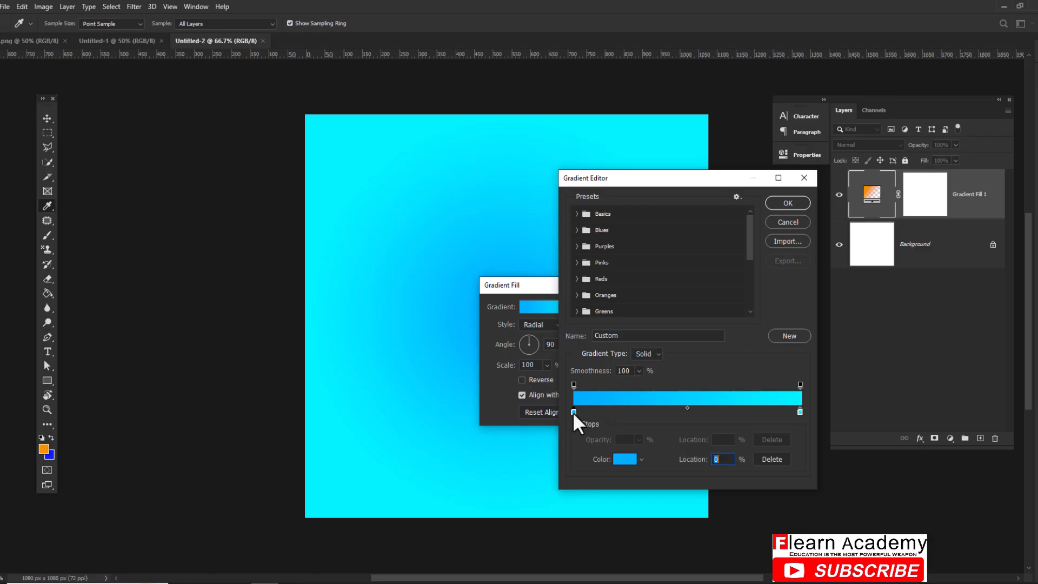
{"action": "double_click", "coordinate": [574, 412]}
{"action": "left_click_drag", "start_coordinate": [771, 333], "coordinate": [771, 371]}
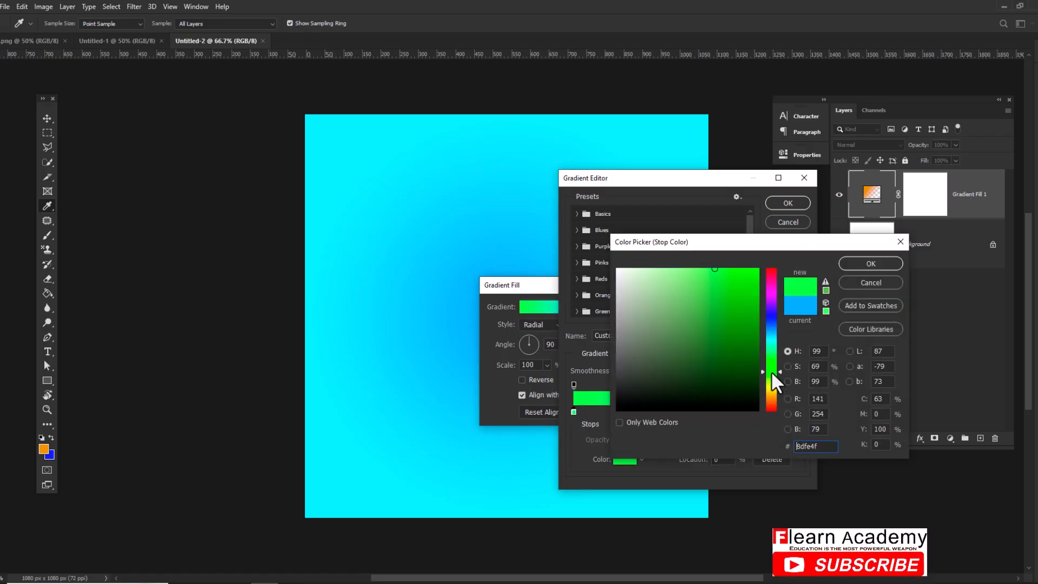
{"action": "left_click_drag", "start_coordinate": [749, 290], "coordinate": [768, 257]}
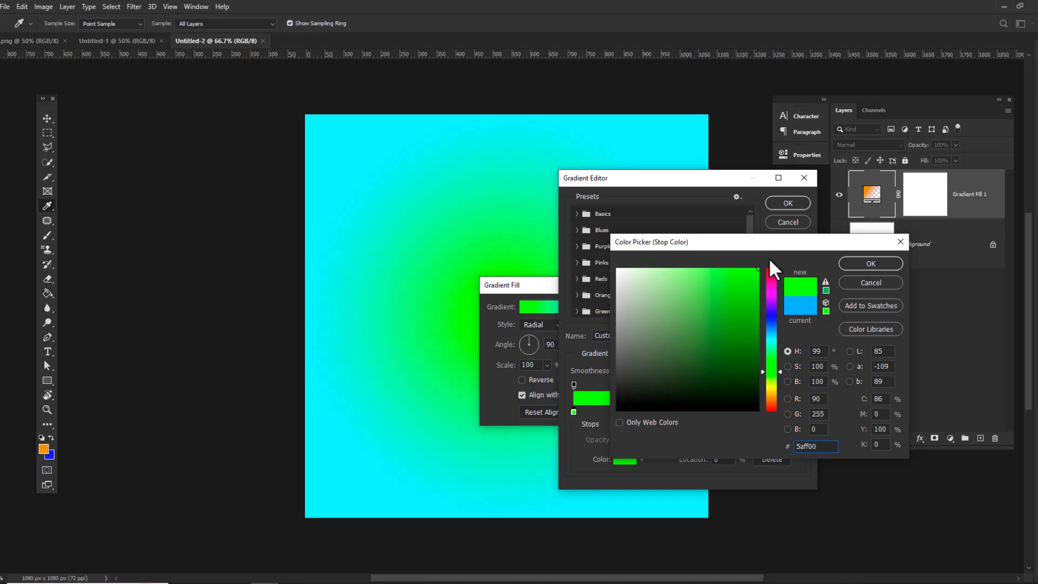
{"action": "left_click_drag", "start_coordinate": [775, 371], "coordinate": [777, 375]}
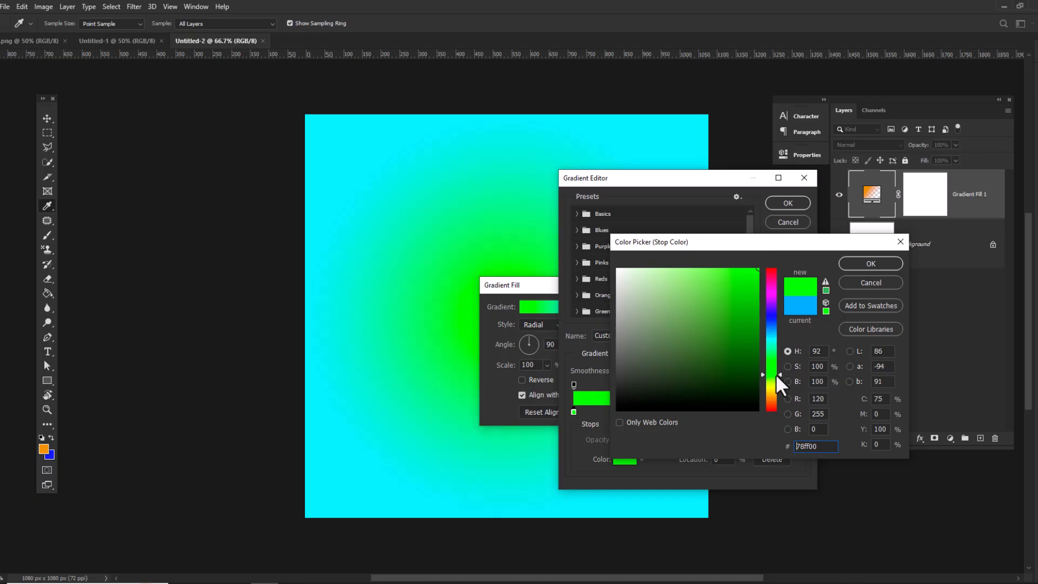
{"action": "left_click", "coordinate": [856, 266]}
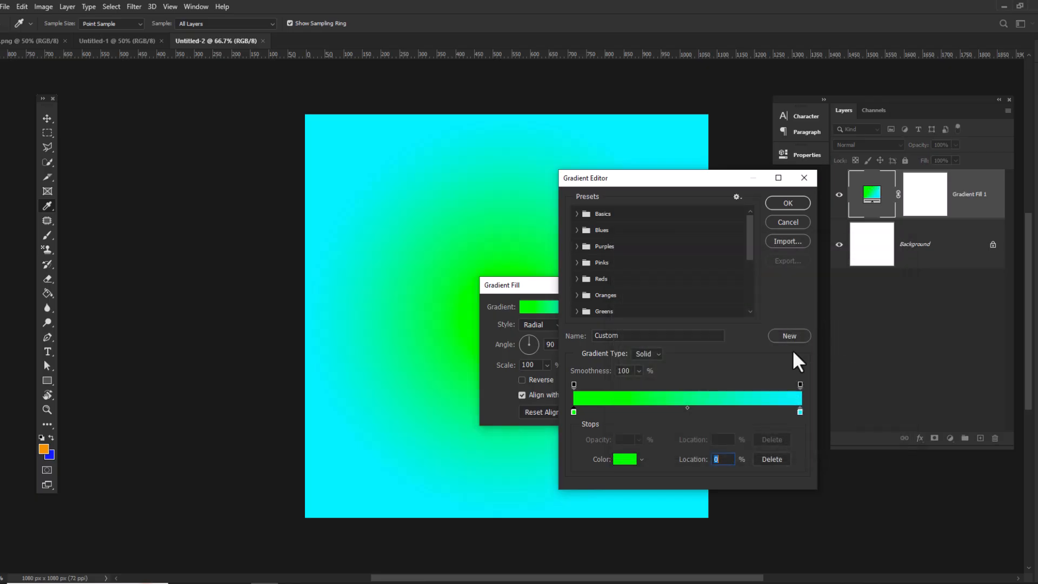
Step: Recolor the gradient's end color stop to dark green 066e09 and accept the edited gradient
{"action": "double_click", "coordinate": [800, 412]}
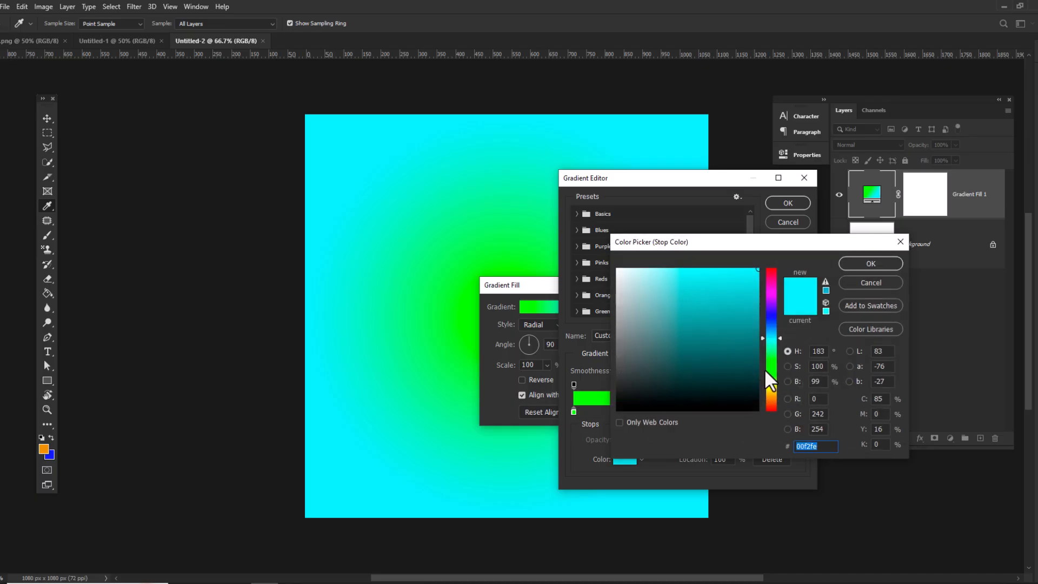
{"action": "mouse_move", "coordinate": [765, 369]}
{"action": "left_mouse_down"}
{"action": "mouse_move", "coordinate": [773, 362]}
{"action": "mouse_move", "coordinate": [751, 362]}
{"action": "mouse_move", "coordinate": [751, 349]}
{"action": "left_mouse_up"}
{"action": "left_click", "coordinate": [751, 332]}
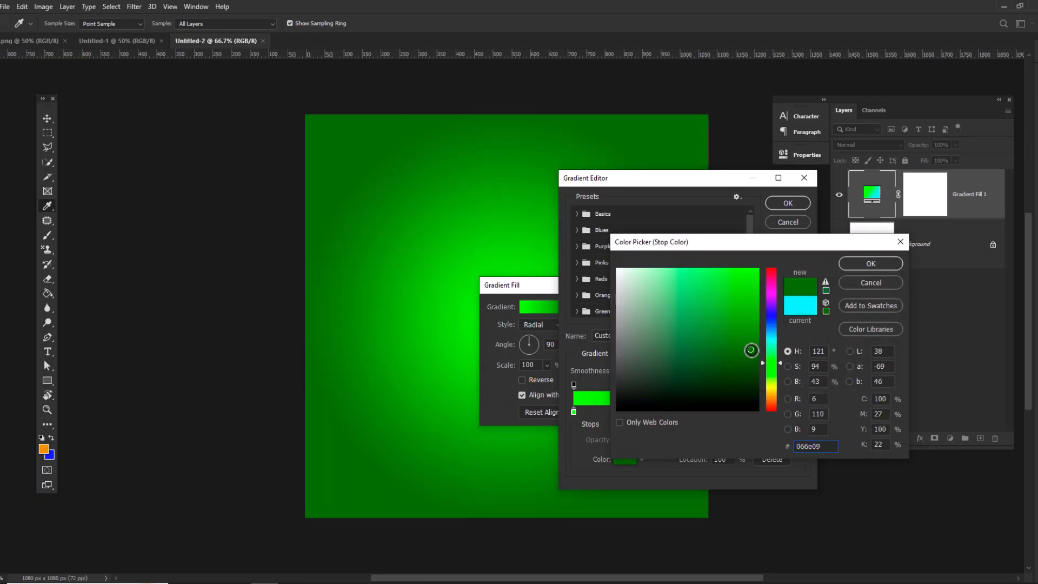
{"action": "left_click", "coordinate": [854, 262]}
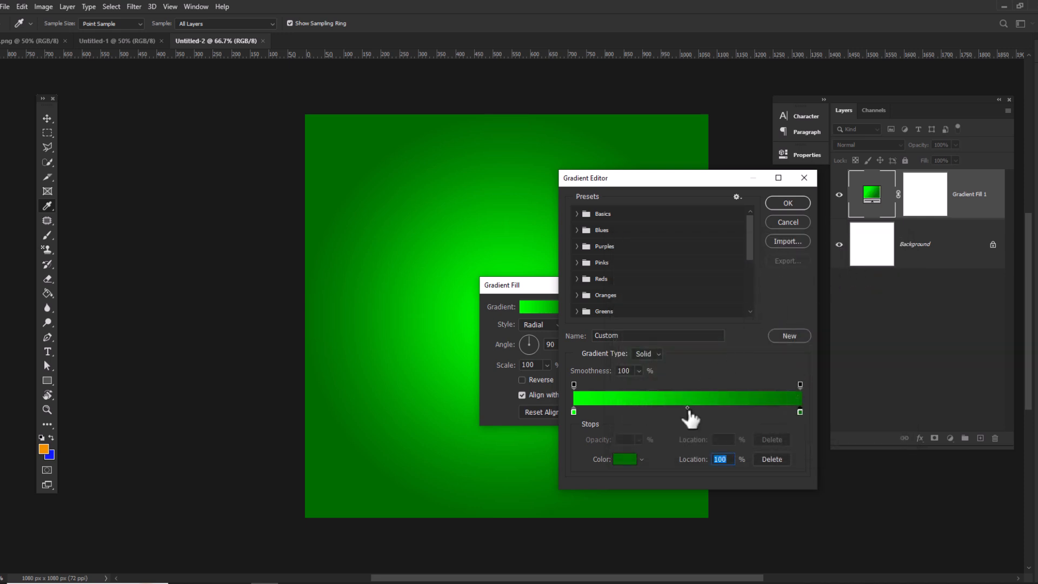
{"action": "left_click_drag", "start_coordinate": [690, 412], "coordinate": [692, 429]}
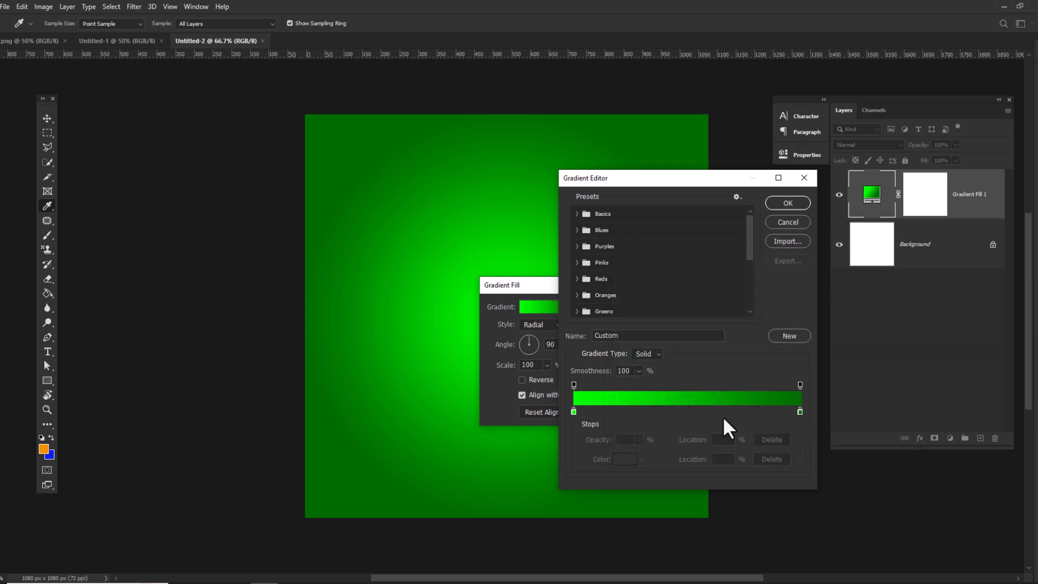
{"action": "left_click", "coordinate": [789, 204]}
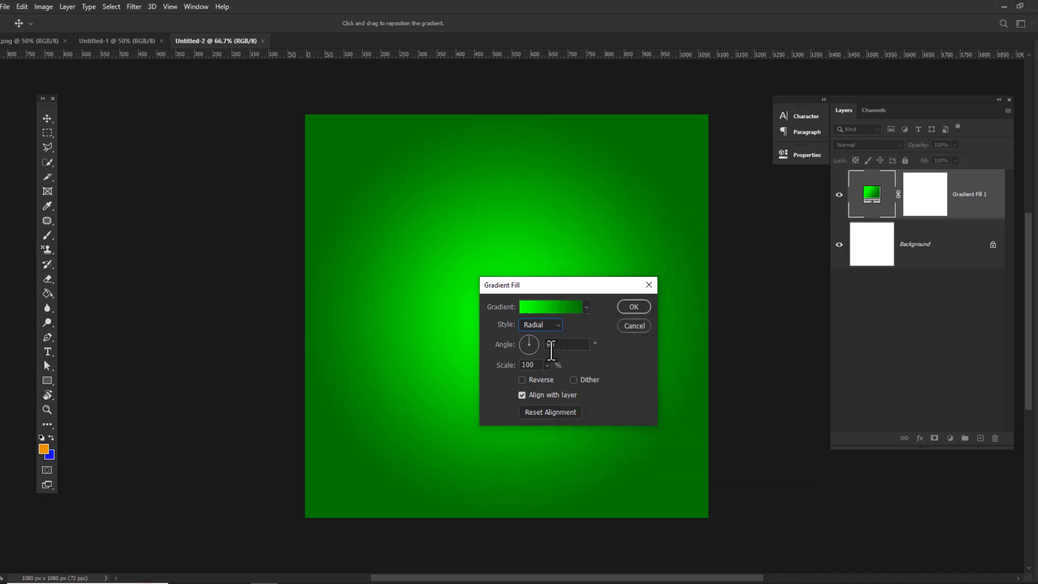
Step: Set the gradient fill's scale to 133% and apply it
{"action": "left_click", "coordinate": [547, 365]}
{"action": "left_click_drag", "start_coordinate": [546, 378], "coordinate": [547, 379]}
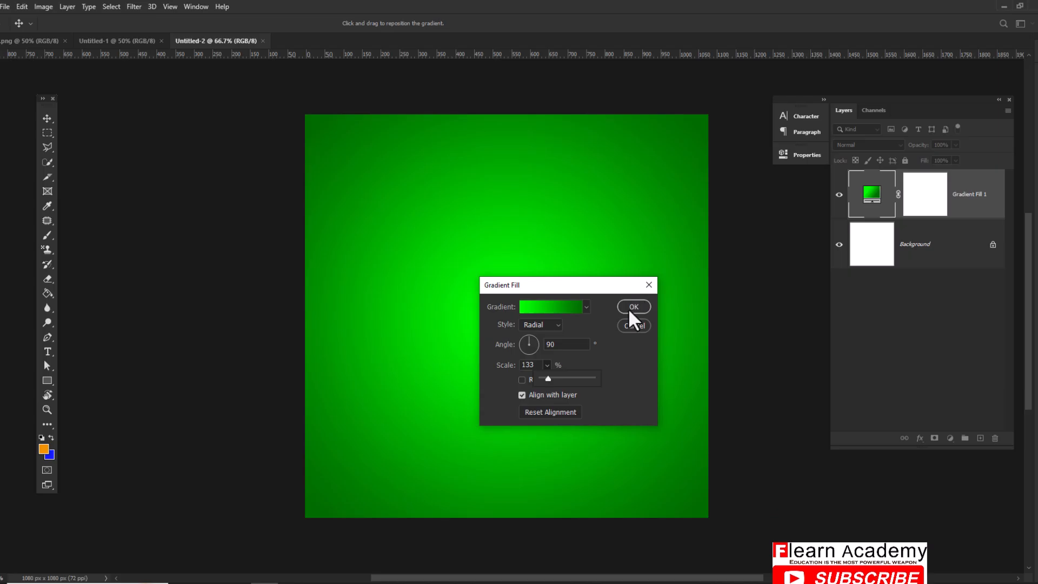
{"action": "left_click", "coordinate": [629, 308]}
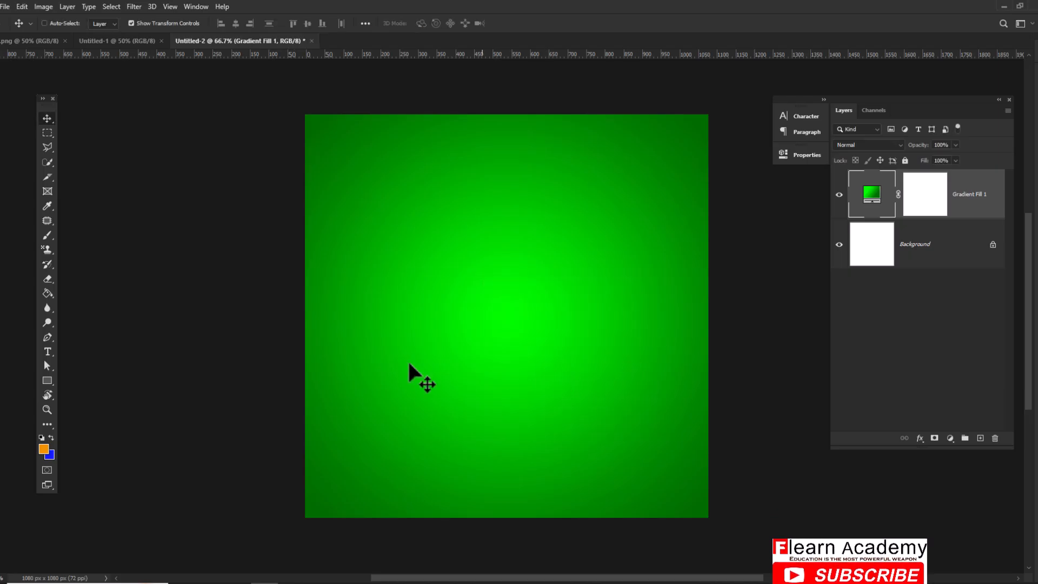
Step: Draw a full-height white vertical rectangle about 128 × 1096 px near the canvas's left edge, at about X 30 px
{"action": "left_click", "coordinate": [47, 380]}
{"action": "right_click", "coordinate": [47, 381]}
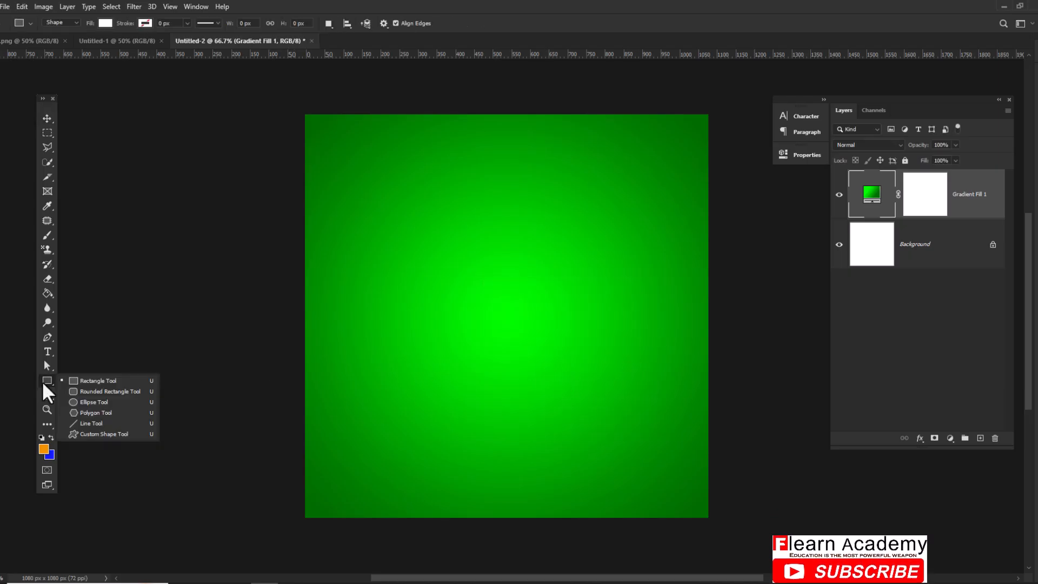
{"action": "left_click", "coordinate": [87, 381]}
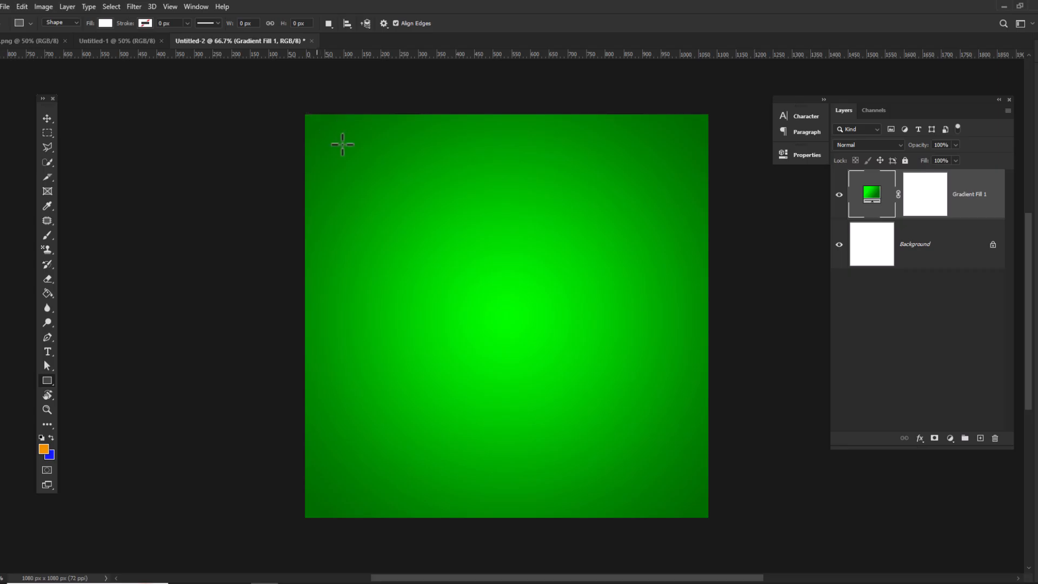
{"action": "left_click_drag", "start_coordinate": [316, 112], "coordinate": [364, 520]}
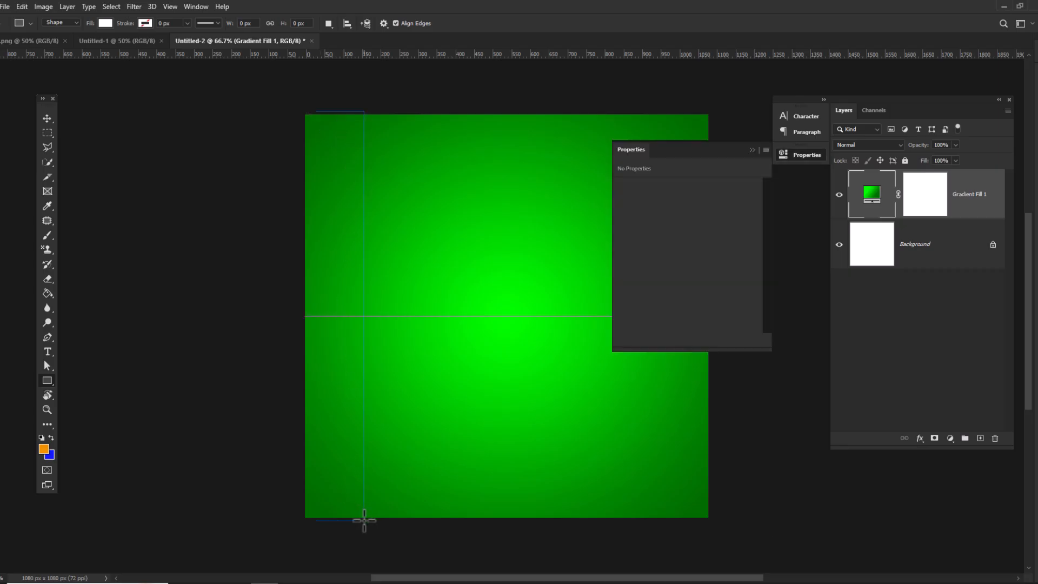
{"action": "left_click", "coordinate": [48, 119]}
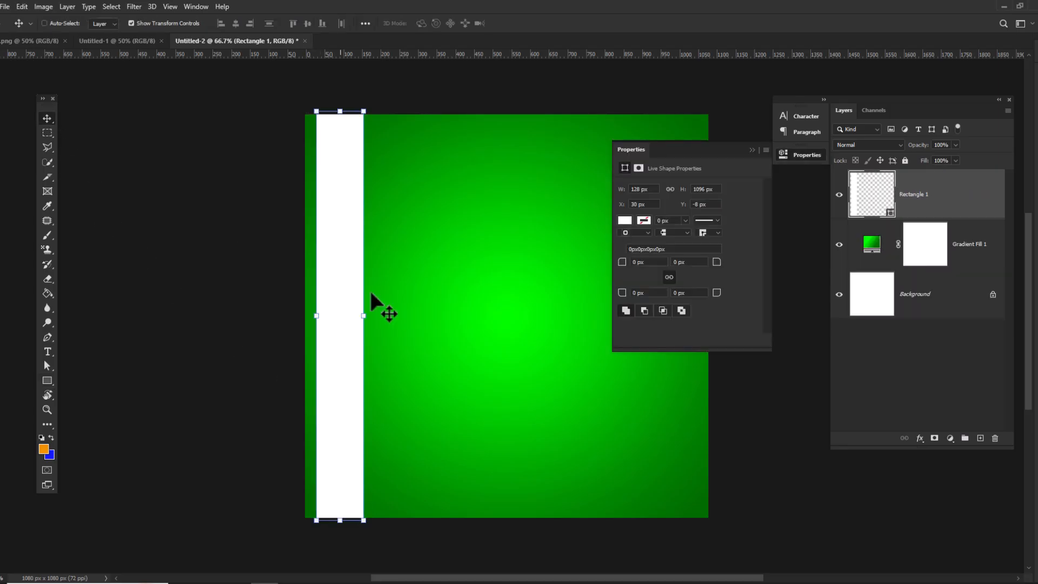
Step: Narrow the rectangle to about 82 px from its left side and fill it with the recently used dark green
{"action": "left_click_drag", "start_coordinate": [319, 317], "coordinate": [340, 319]}
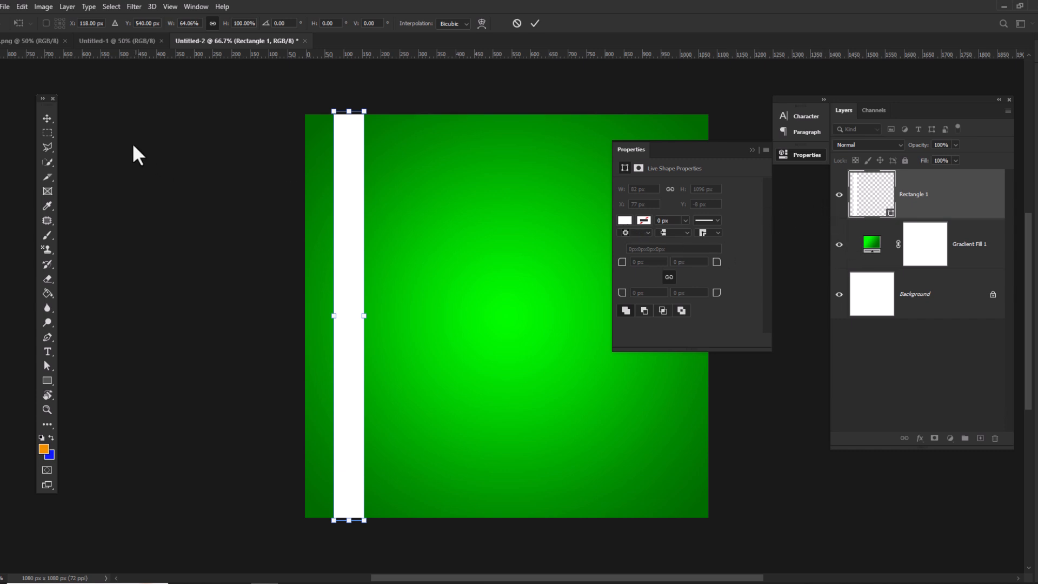
{"action": "left_click", "coordinate": [48, 119]}
{"action": "left_click", "coordinate": [624, 220]}
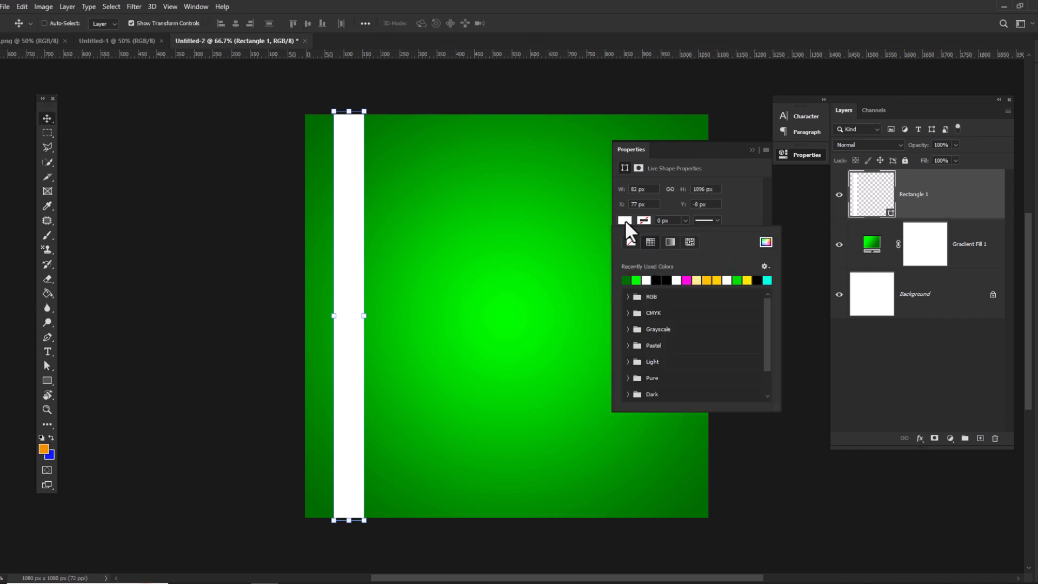
{"action": "left_click", "coordinate": [628, 280]}
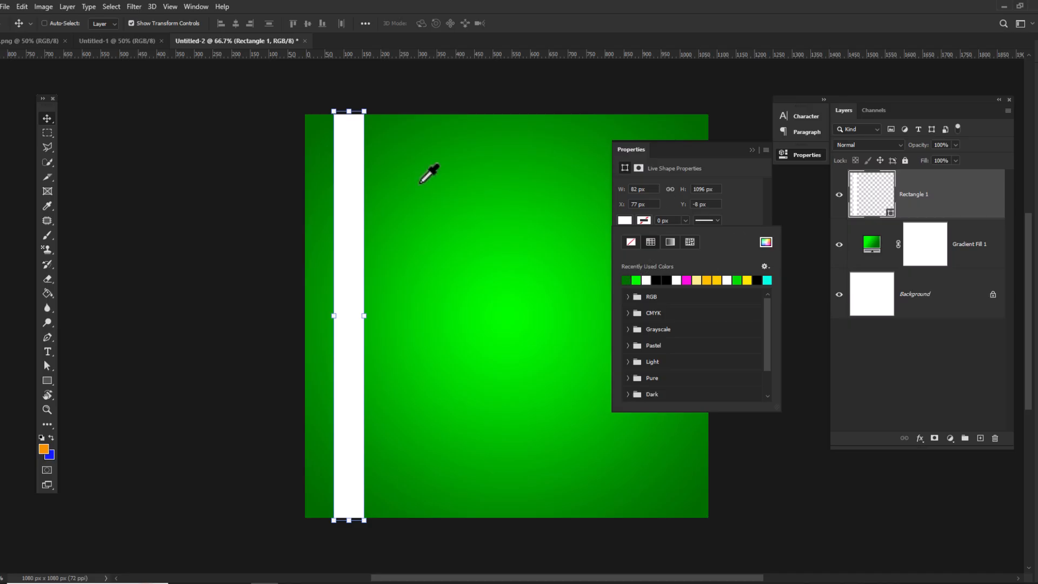
{"action": "left_click", "coordinate": [47, 121]}
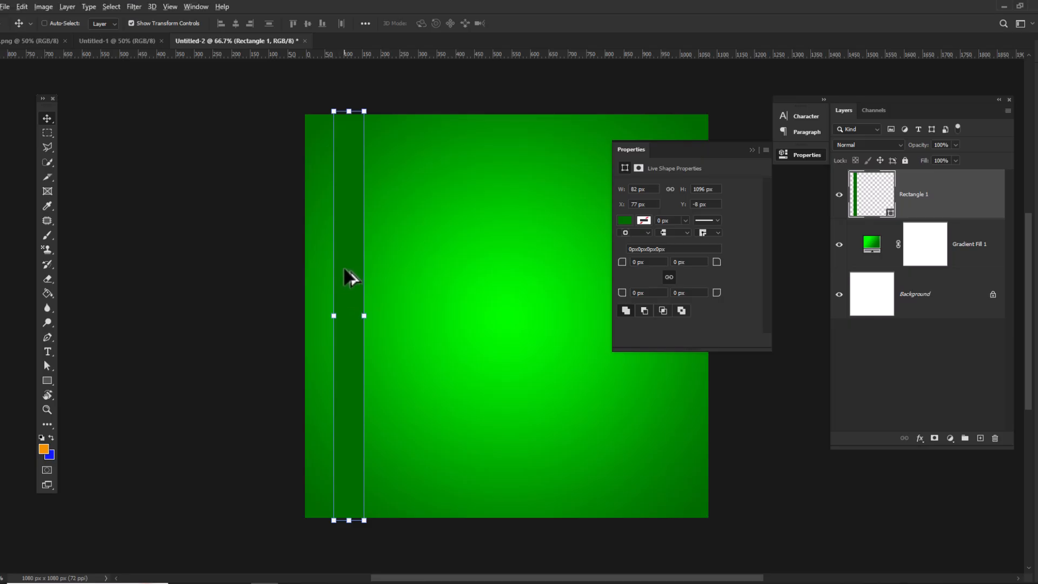
Step: Duplicate the dark green stripe six times across the canvas, spacing the copies evenly to the right
{"action": "left_click_drag", "start_coordinate": [346, 262], "coordinate": [514, 268]}
{"action": "left_click_drag", "start_coordinate": [513, 268], "coordinate": [639, 361]}
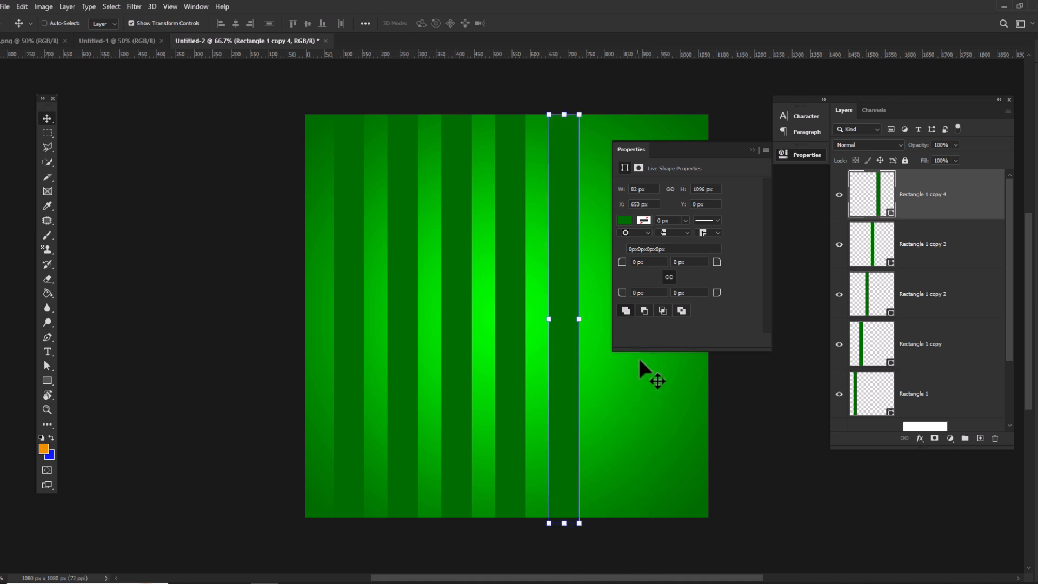
{"action": "left_click", "coordinate": [762, 146]}
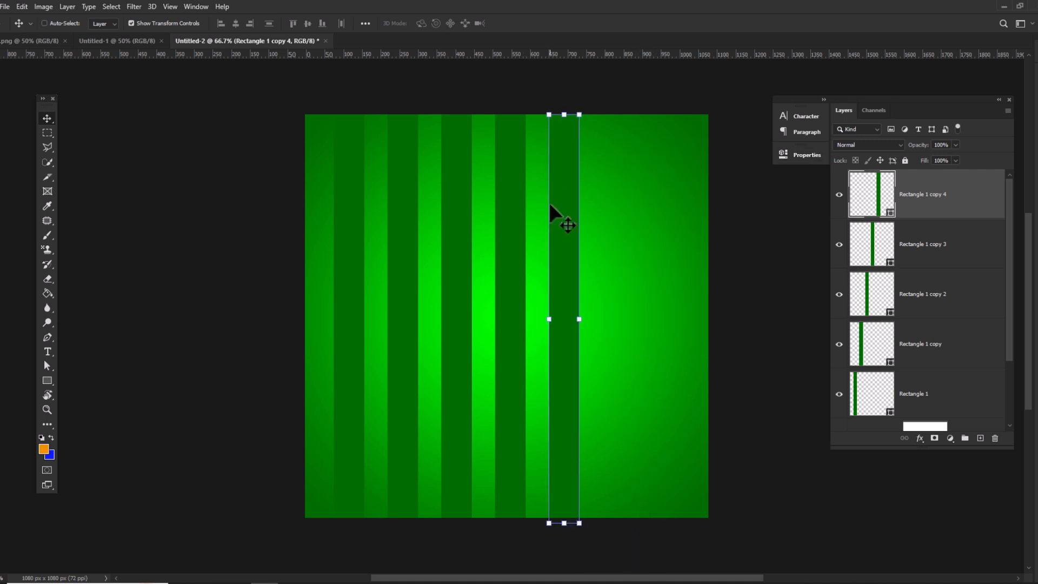
{"action": "left_click_drag", "start_coordinate": [549, 203], "coordinate": [672, 213]}
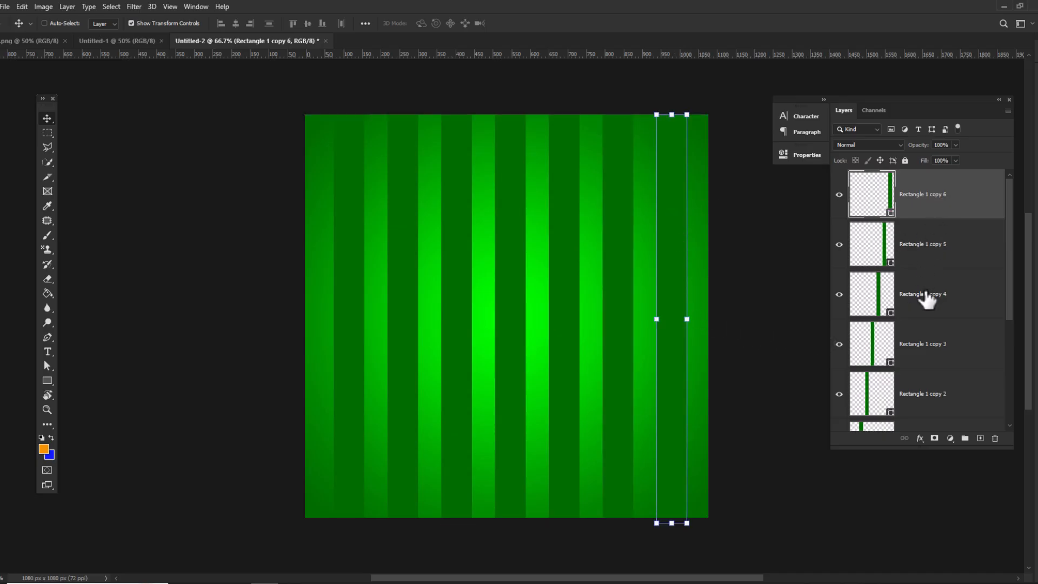
Step: Select all seven stripe layers from Rectangle 1 to Rectangle 1 copy 6 and nudge them slightly left to centre them on the canvas
{"action": "scroll", "coordinate": [927, 296], "scroll_direction": "down", "scroll_amount": 3}
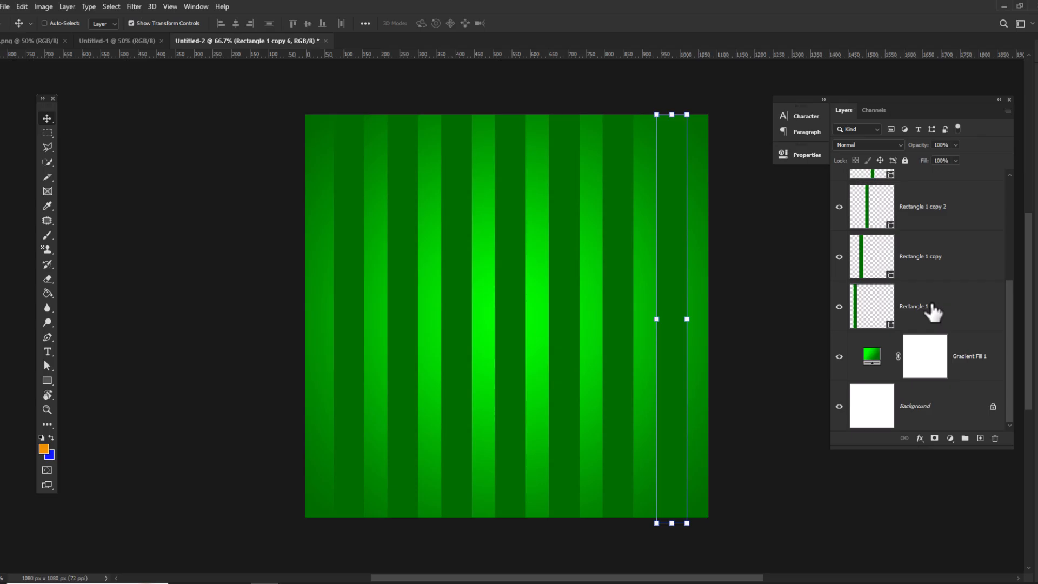
{"action": "left_click", "coordinate": [932, 308], "text": "shift"}
{"action": "scroll", "coordinate": [491, 324], "scroll_direction": "up", "scroll_amount": 2}
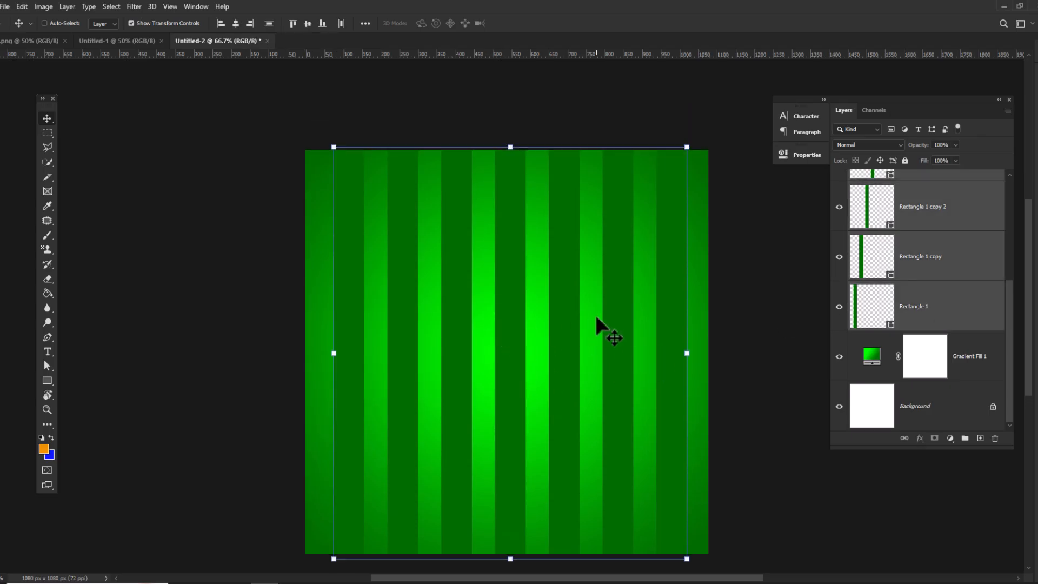
{"action": "key", "text": "shift+Left"}
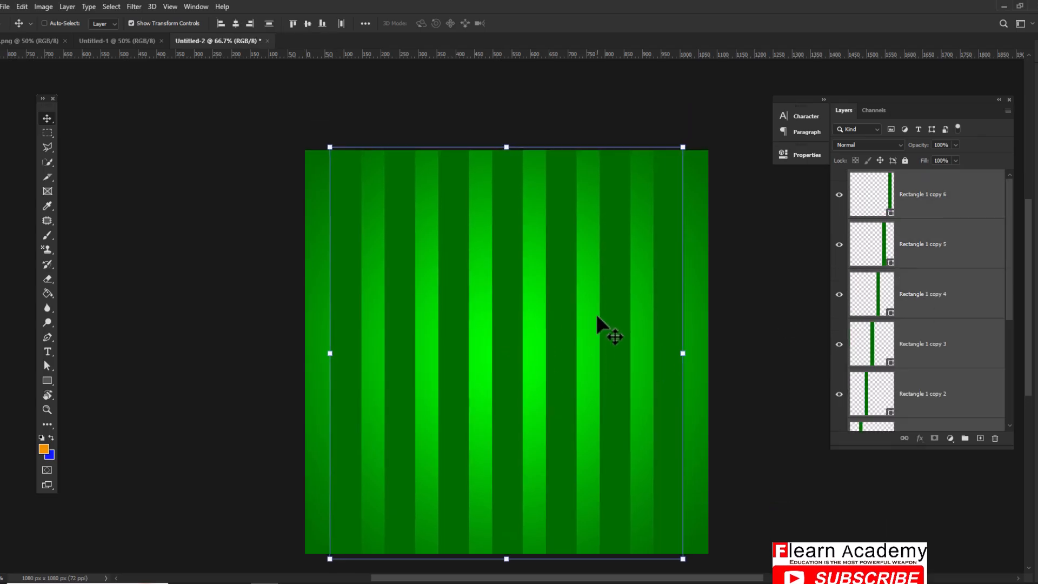
{"action": "key", "text": "Left"}
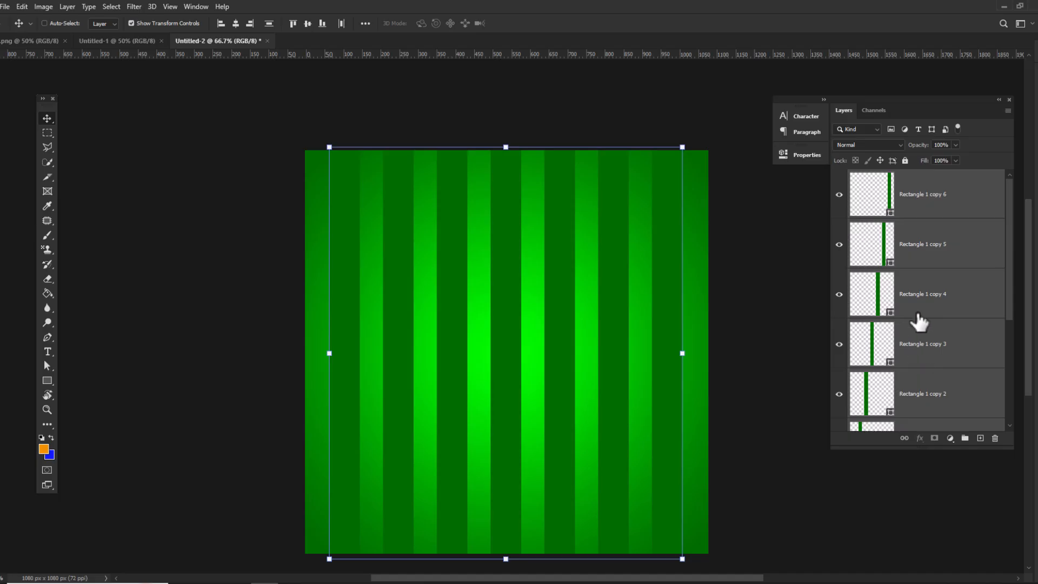
Step: Convert the selected stripe layers into a single smart object
{"action": "scroll", "coordinate": [919, 322], "scroll_direction": "down", "scroll_amount": 4}
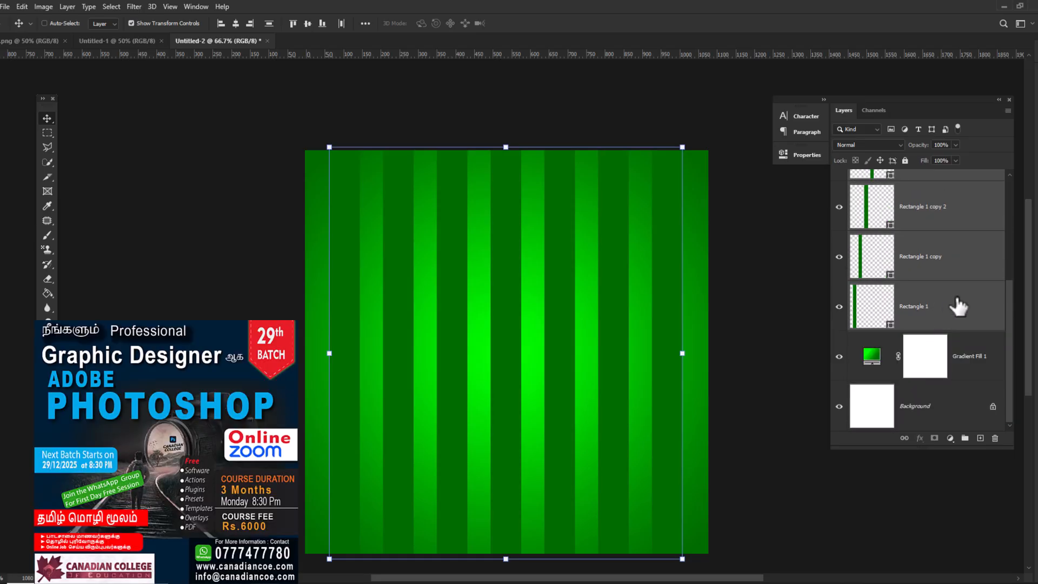
{"action": "scroll", "coordinate": [941, 325], "scroll_direction": "up", "scroll_amount": 4}
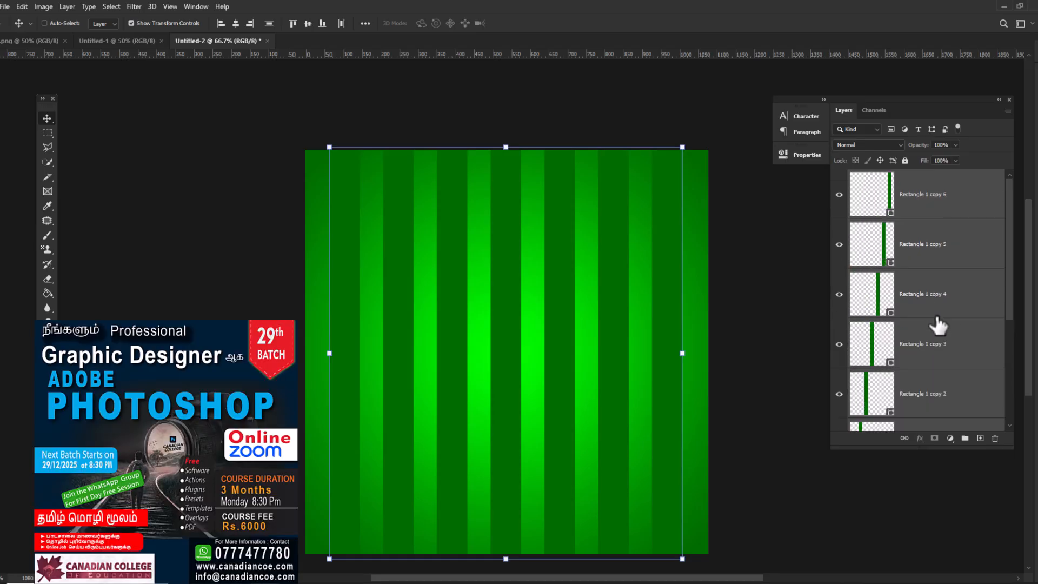
{"action": "right_click", "coordinate": [939, 198]}
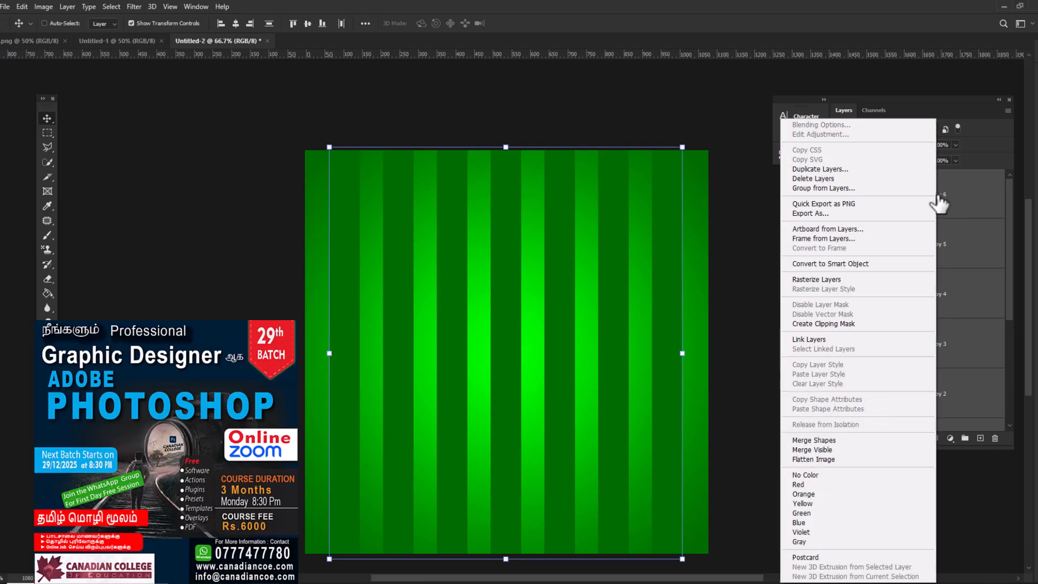
{"action": "left_click", "coordinate": [822, 265]}
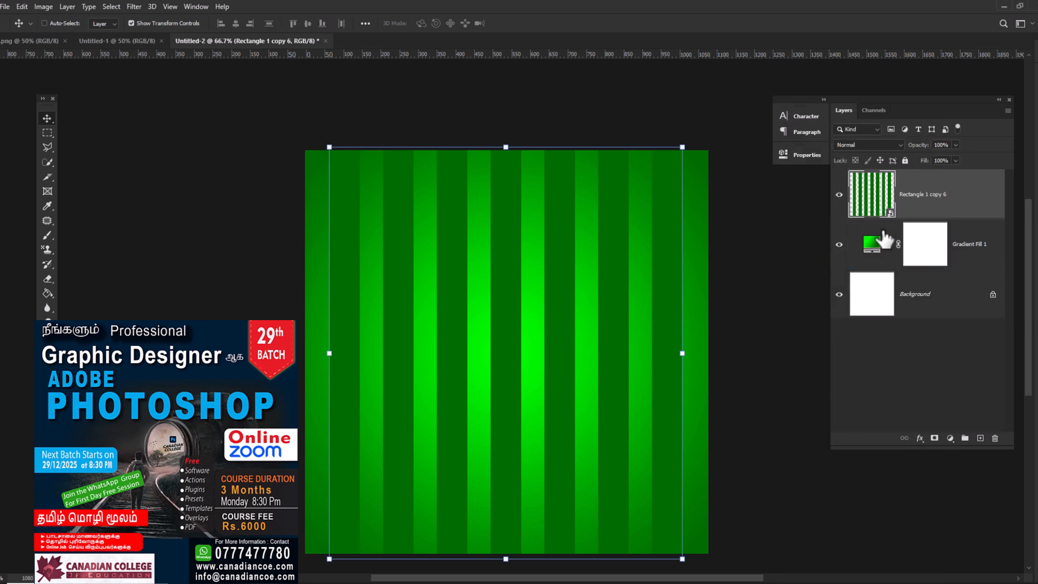
Step: Compare the design with and without the stripes, and lower the stripe smart object's opacity to 20%
{"action": "left_click", "coordinate": [839, 196]}
{"action": "left_click", "coordinate": [839, 196]}
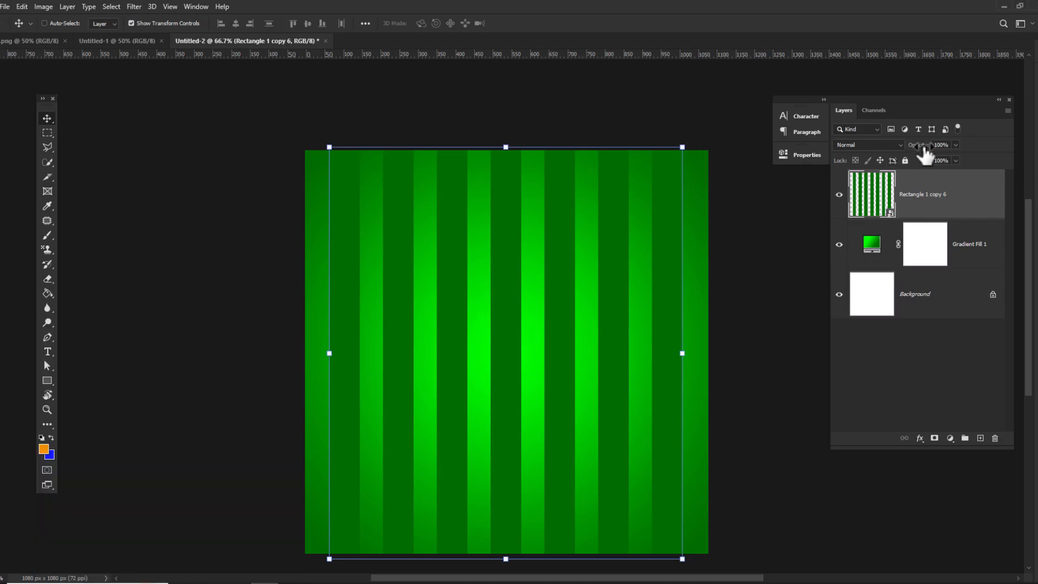
{"action": "left_click_drag", "start_coordinate": [925, 154], "coordinate": [879, 158]}
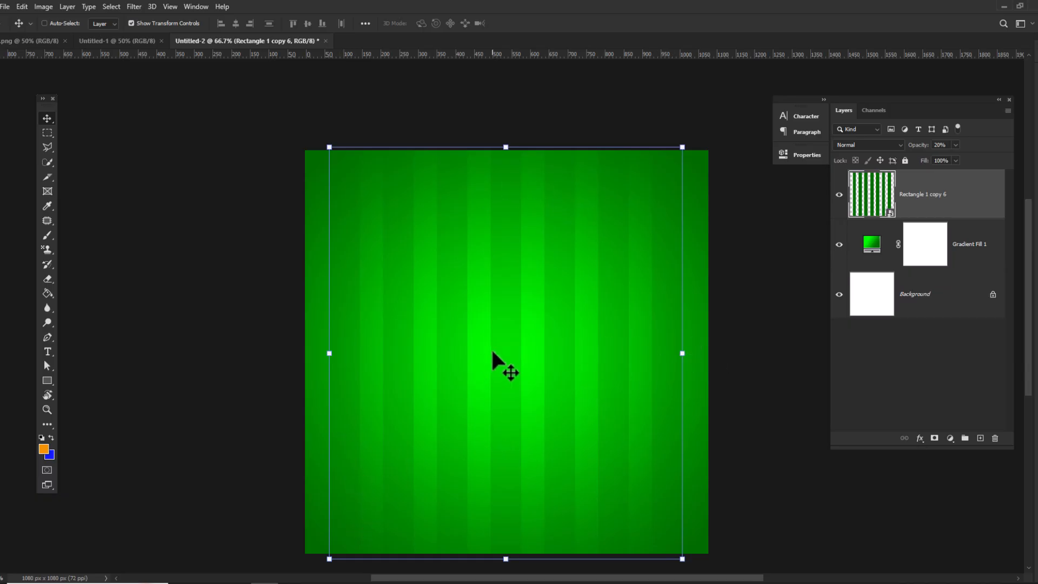
Step: Switch to the shoe image document and select the shoe with the Subject selection command
{"action": "left_click", "coordinate": [34, 41]}
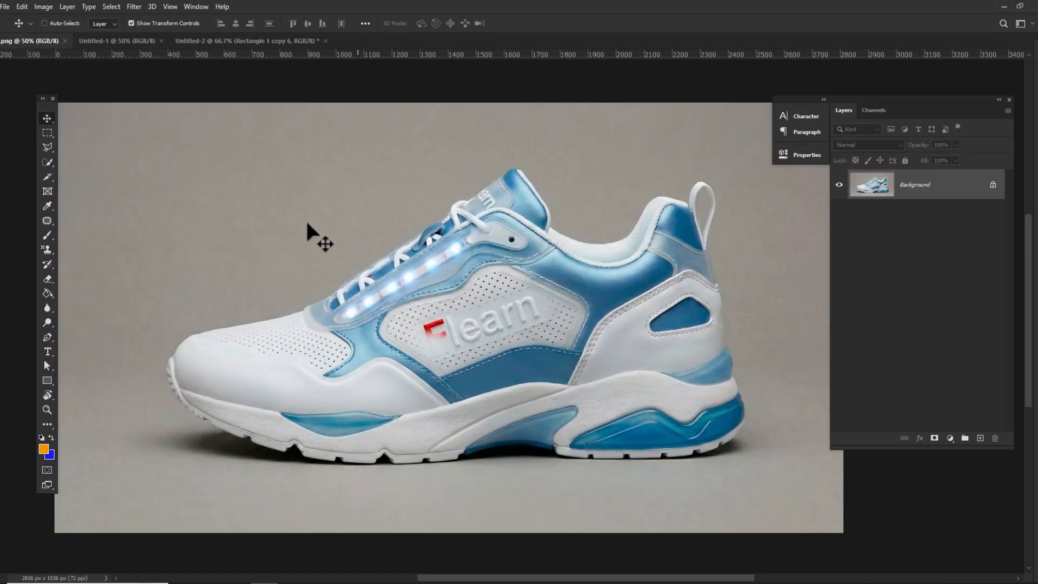
{"action": "left_click", "coordinate": [288, 41]}
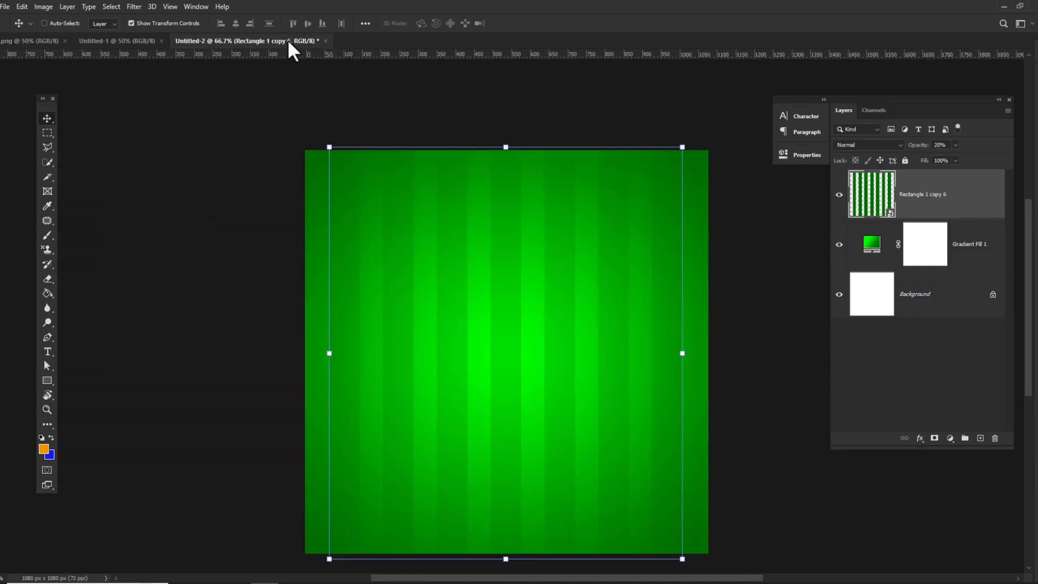
{"action": "left_click", "coordinate": [25, 41]}
{"action": "left_click", "coordinate": [107, 8]}
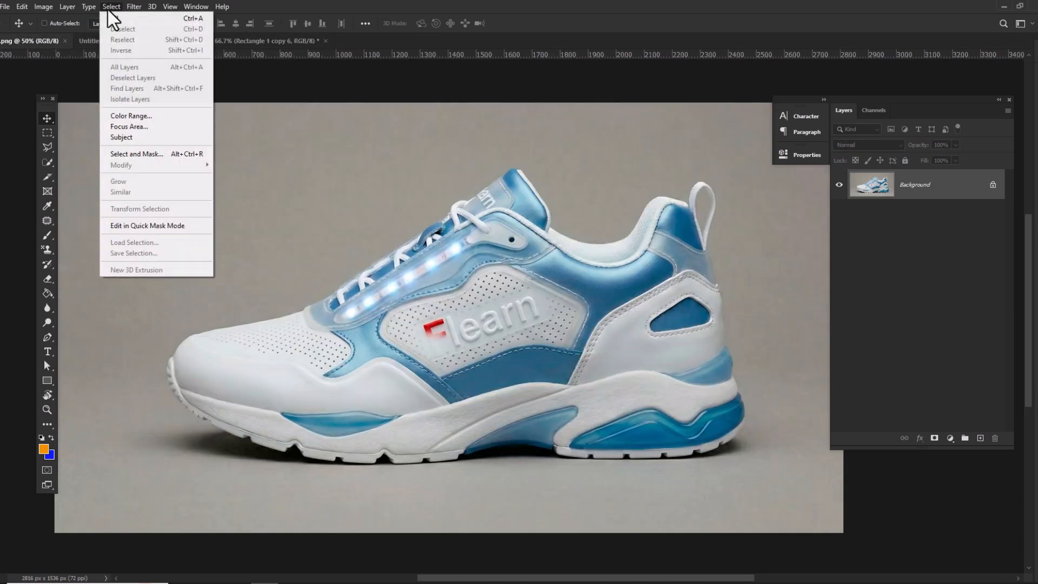
{"action": "left_click", "coordinate": [123, 139]}
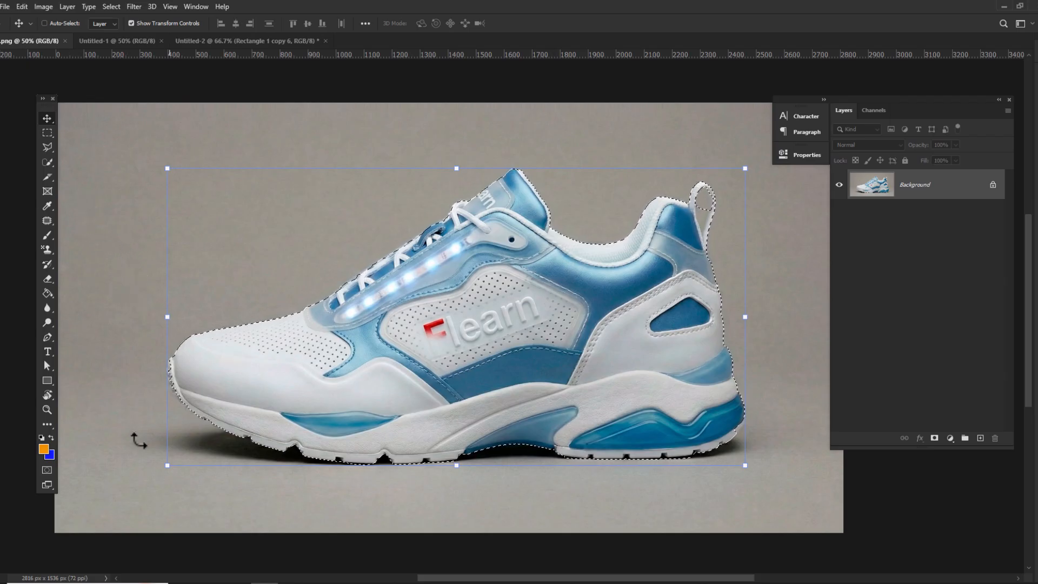
Step: Turn the shoe selection into a Quick Mask and set up a 30 px hard round brush for retouching the sole's edge
{"action": "left_click", "coordinate": [47, 470]}
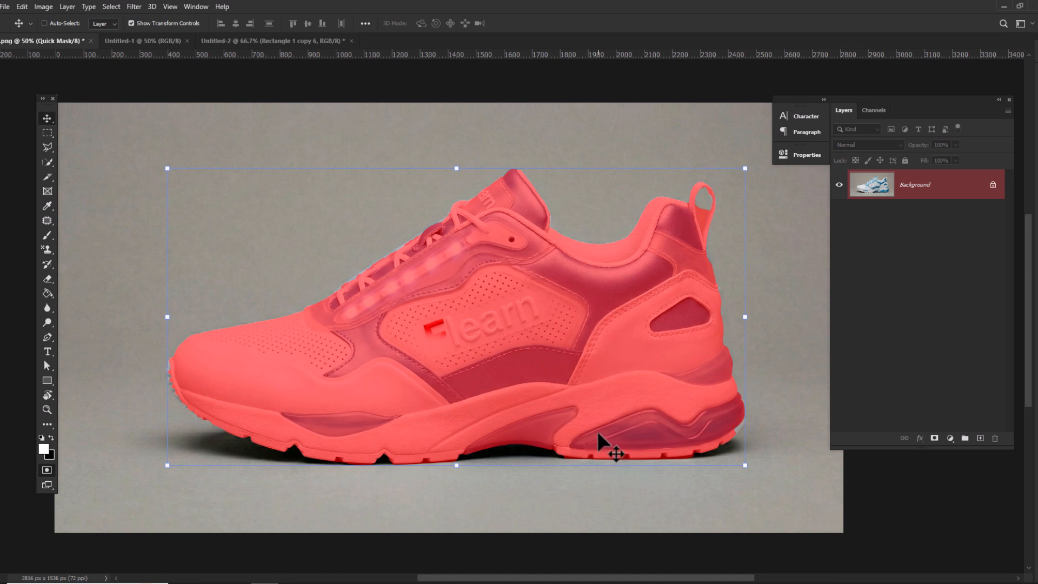
{"action": "left_click", "coordinate": [43, 232]}
{"action": "left_click", "coordinate": [85, 231]}
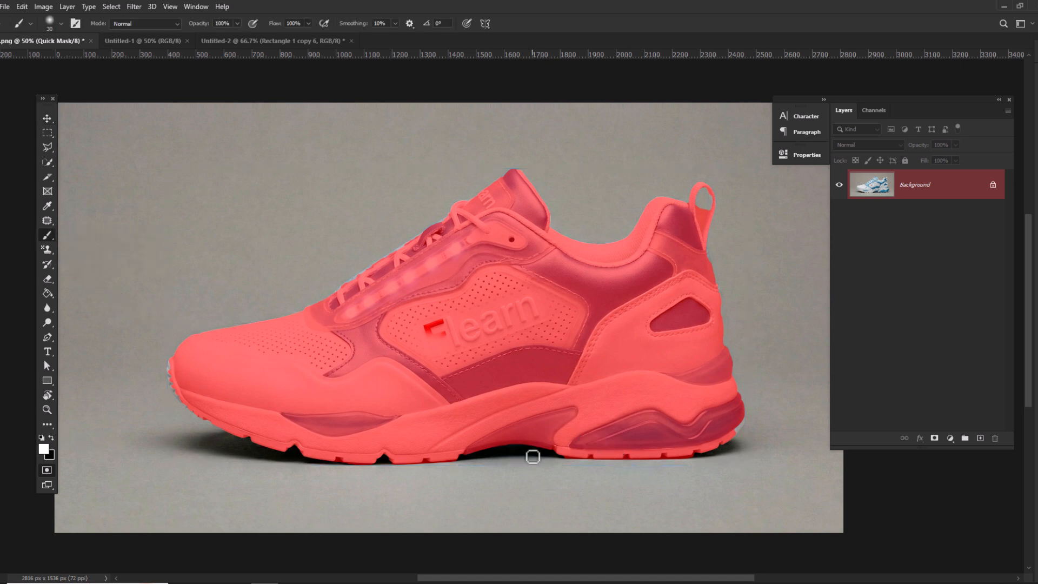
{"action": "key", "text": "ctrl+plus"}
{"action": "key", "text": "ctrl+plus"}
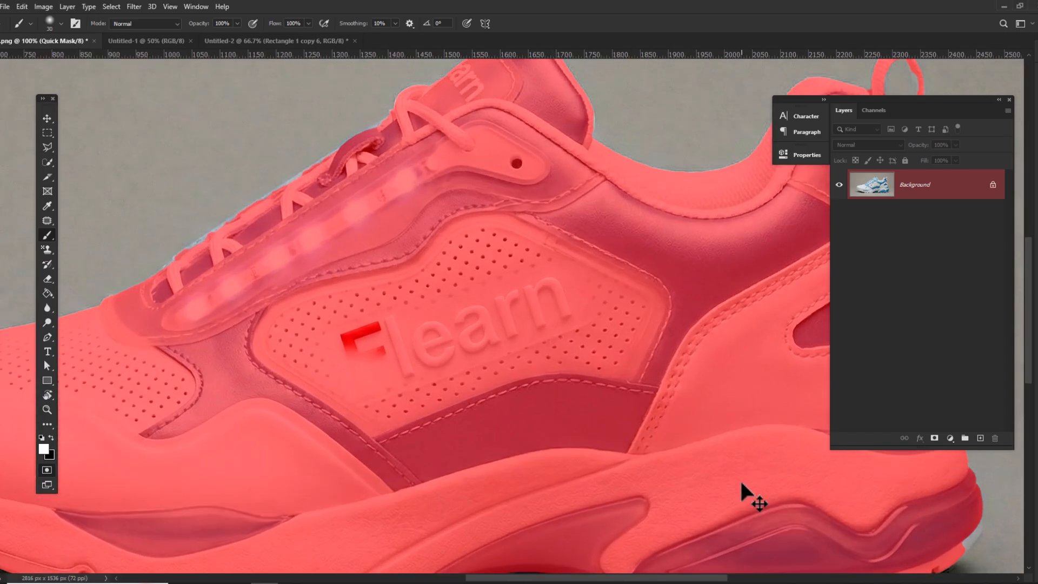
{"action": "left_click_drag", "start_coordinate": [737, 464], "coordinate": [552, 213]}
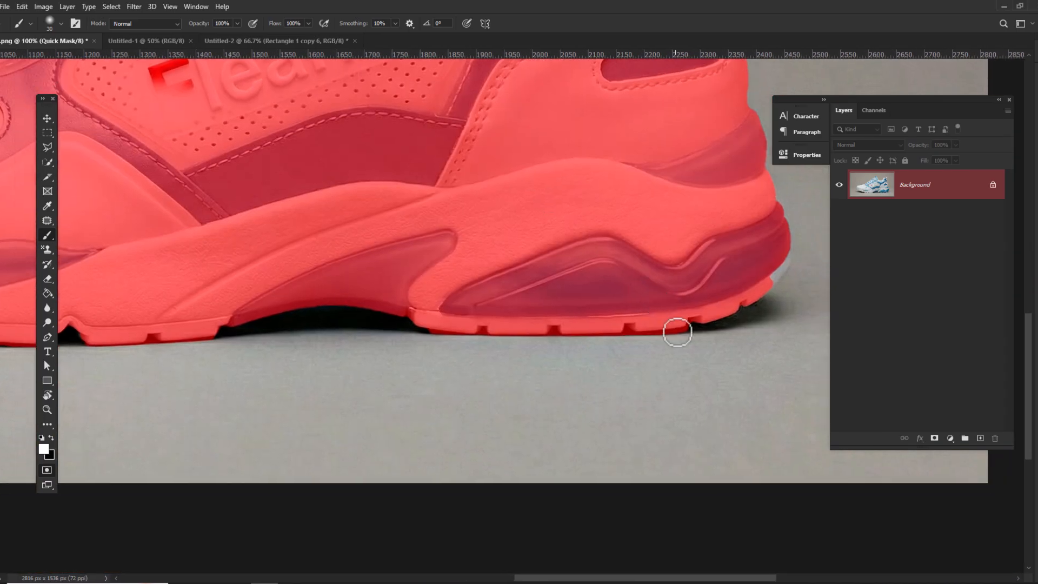
{"action": "right_click", "coordinate": [587, 282]}
{"action": "left_click", "coordinate": [624, 249]}
{"action": "left_click", "coordinate": [560, 350]}
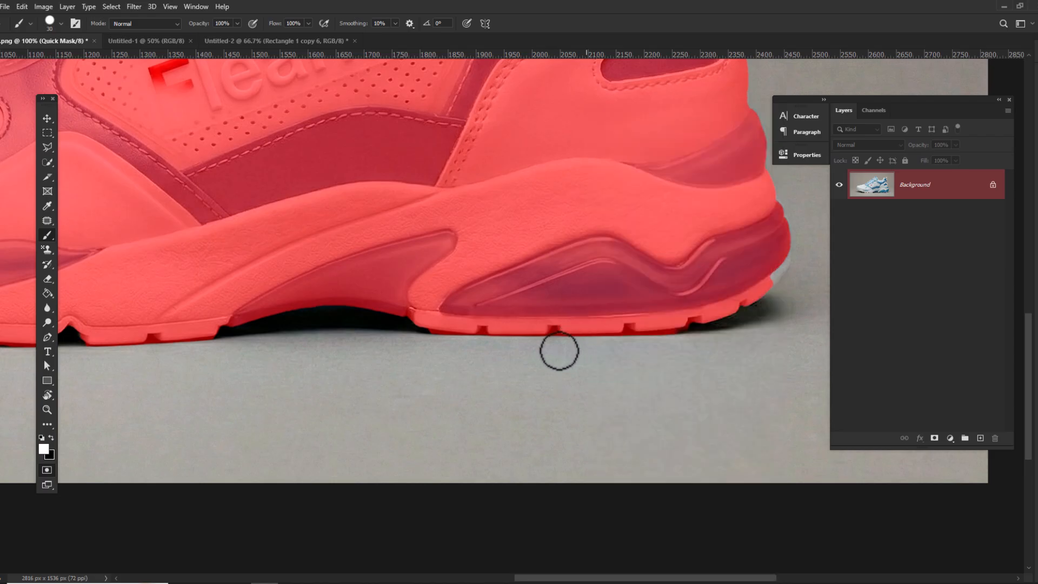
Step: Using a 15 px brush, clear the shadow gaps under the rear sole from the mask in white and fill in the missing heel edge in black
{"action": "left_click_drag", "start_coordinate": [686, 337], "coordinate": [628, 340]}
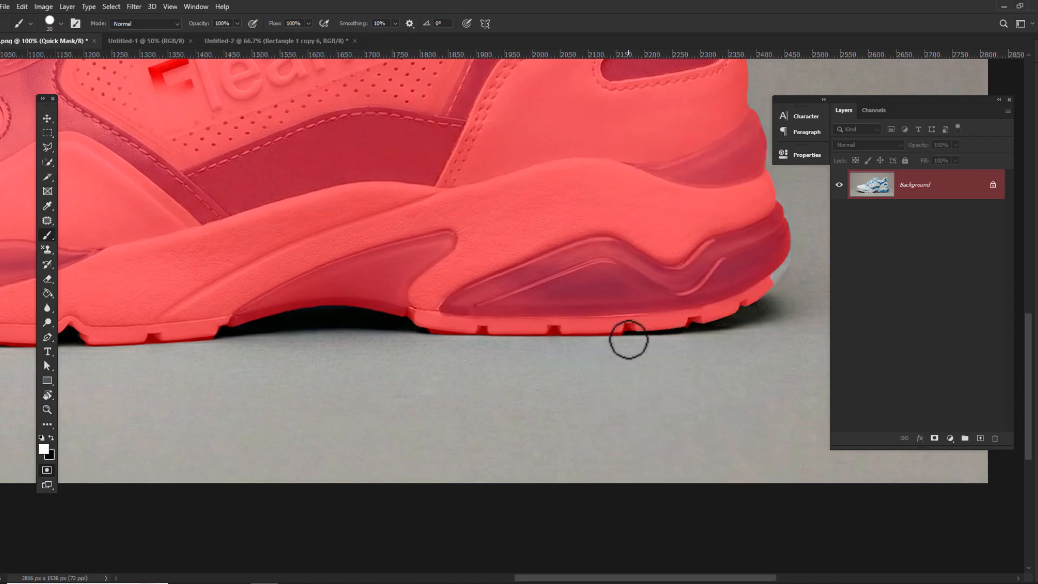
{"action": "key", "text": "bracketleft"}
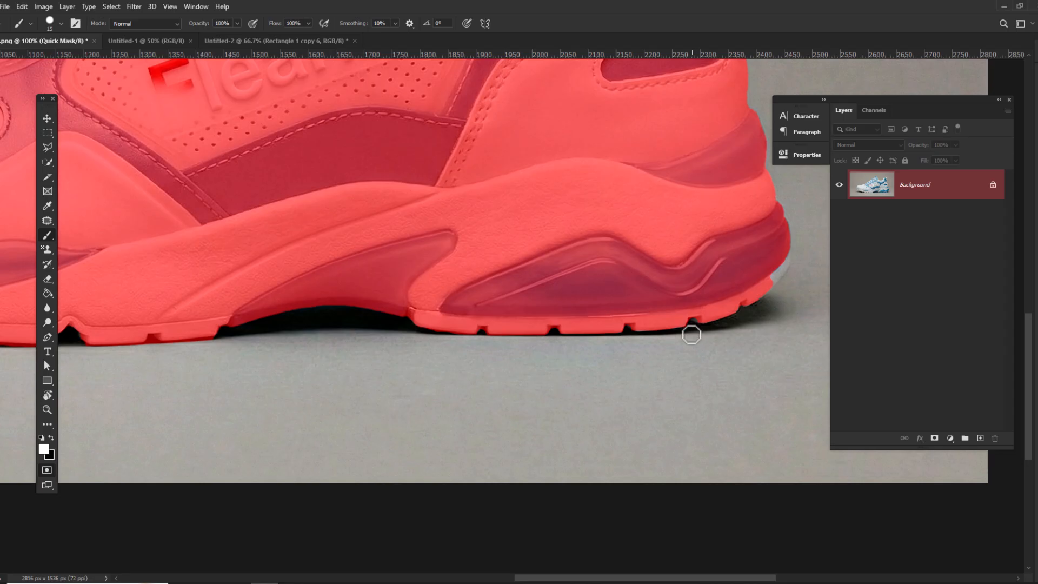
{"action": "key", "text": "x"}
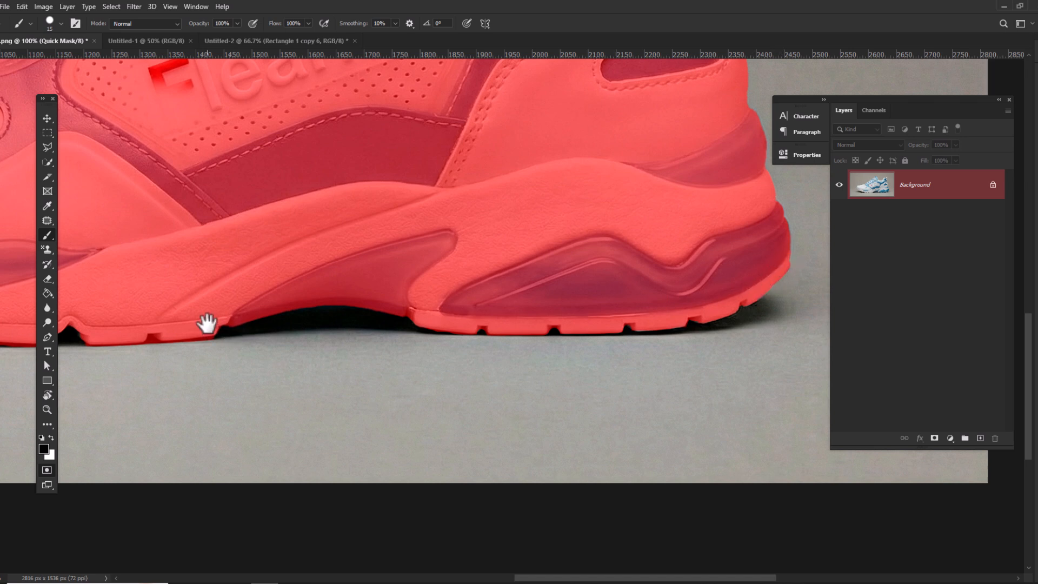
Step: Clean up the mask along the front sole's tread gaps and toe edge with white and black, and convert it back to a selection
{"action": "left_click_drag", "start_coordinate": [206, 323], "coordinate": [567, 318]}
{"action": "key", "text": "x"}
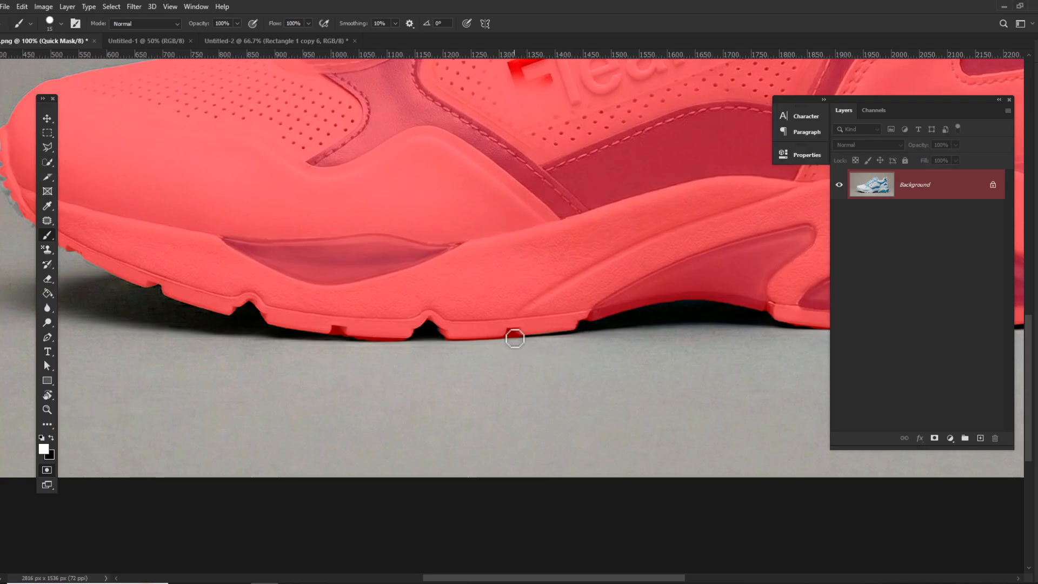
{"action": "left_click_drag", "start_coordinate": [513, 336], "coordinate": [512, 334]}
{"action": "key", "text": "x"}
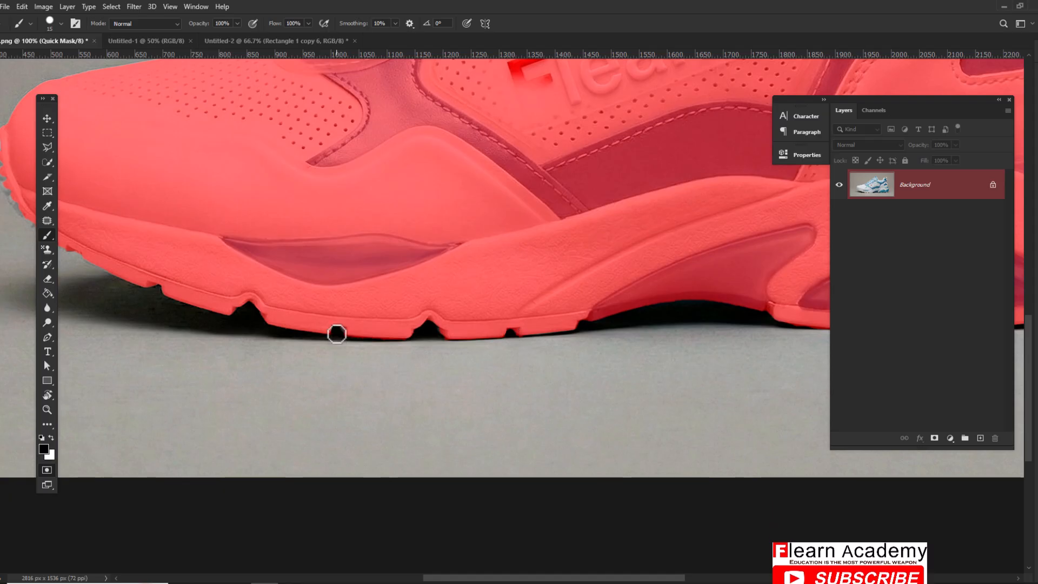
{"action": "left_click_drag", "start_coordinate": [328, 71], "coordinate": [276, 441]}
{"action": "left_click_drag", "start_coordinate": [580, 329], "coordinate": [579, 352]}
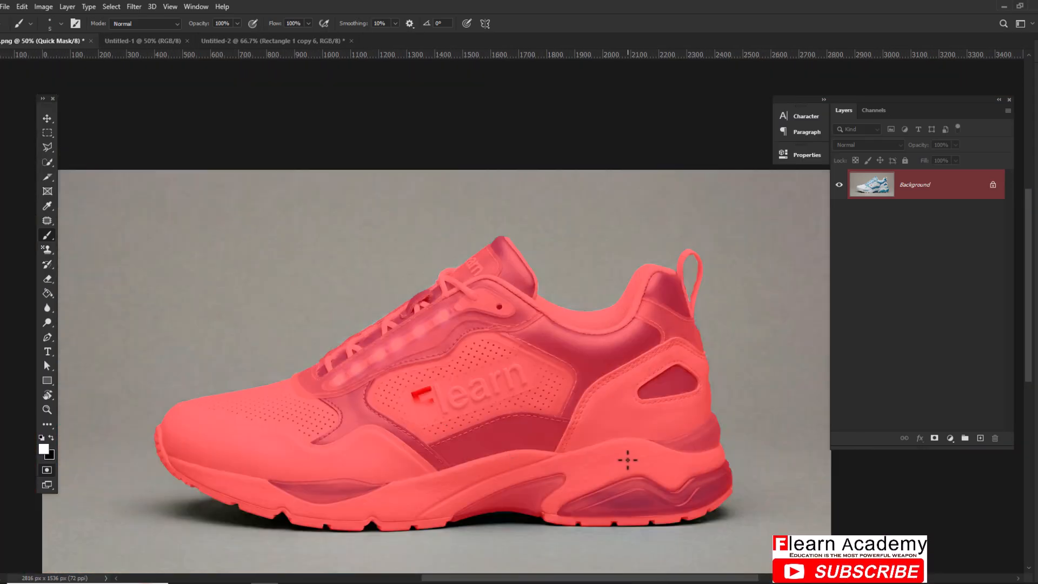
{"action": "key", "text": "q"}
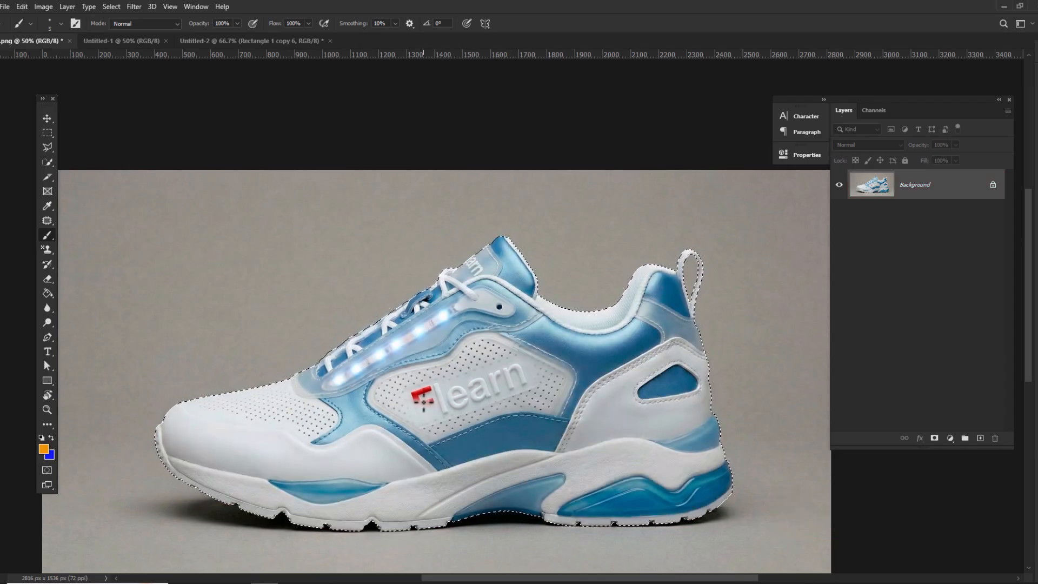
Step: Feather the shoe selection with a radius of 2 pixels
{"action": "left_click", "coordinate": [107, 5]}
{"action": "mouse_move", "coordinate": [127, 166]}
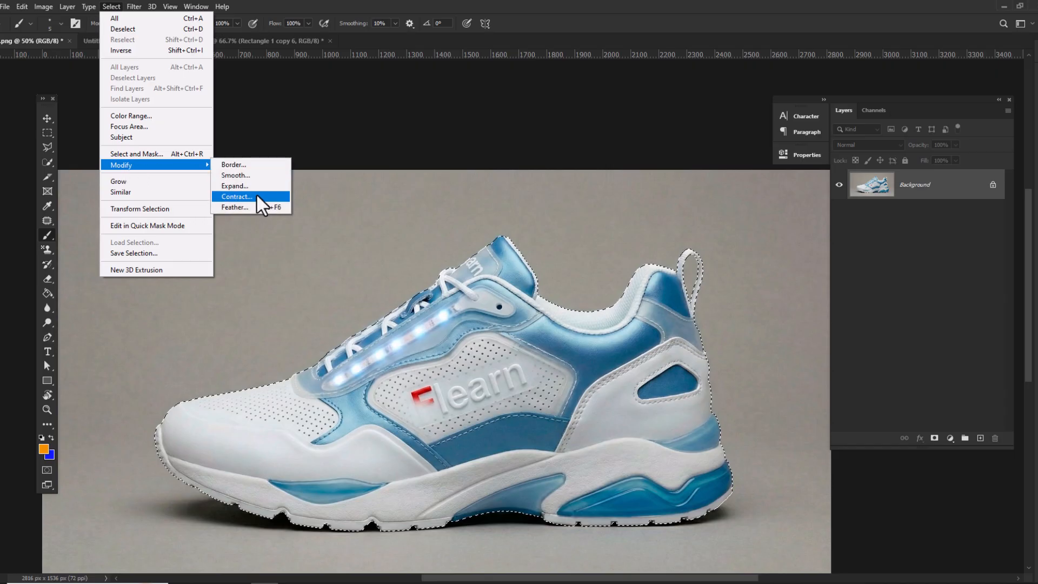
{"action": "left_click", "coordinate": [247, 205]}
{"action": "type", "text": "2"}
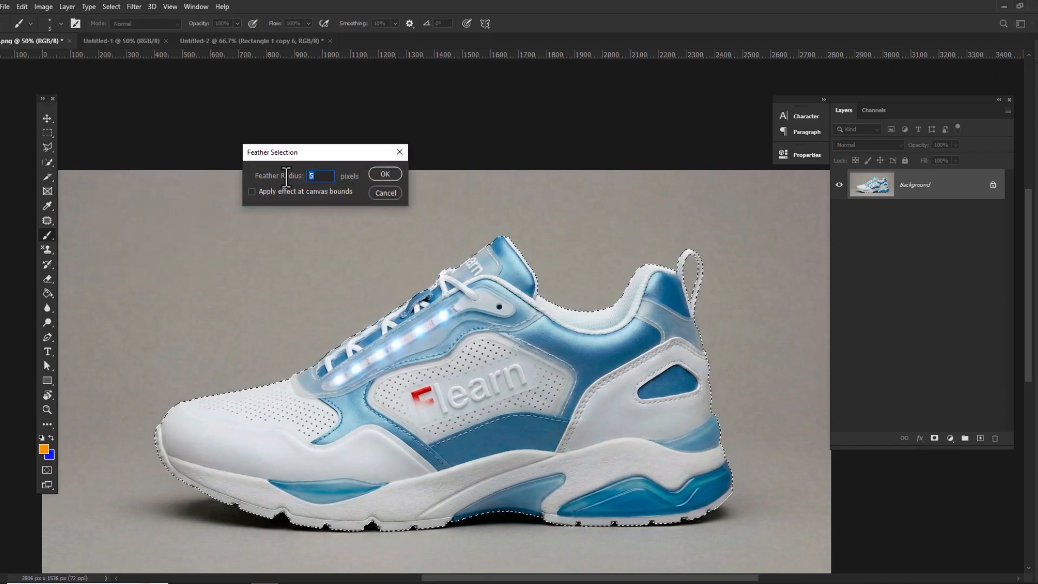
{"action": "left_click", "coordinate": [387, 168]}
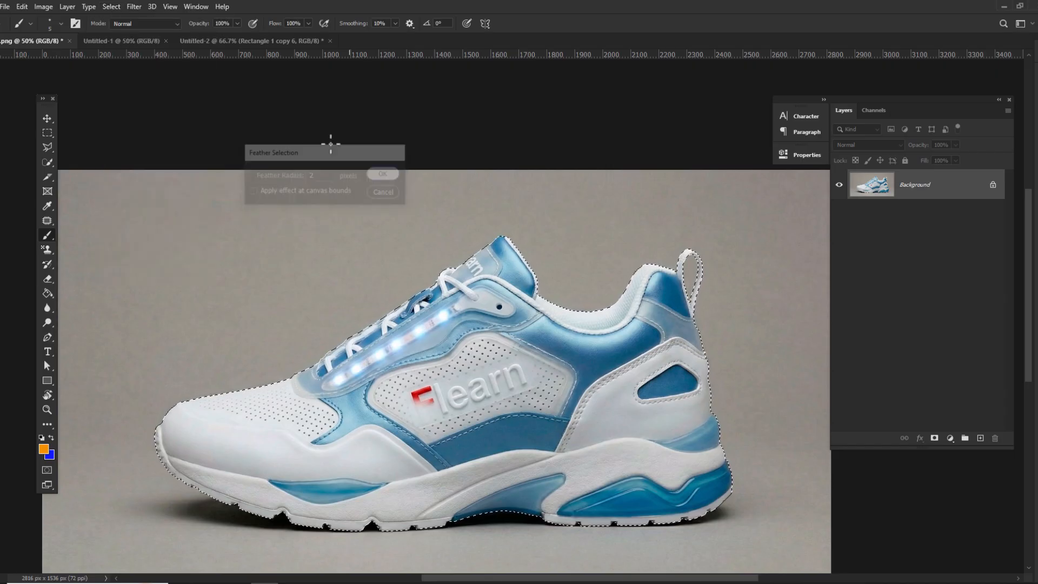
Step: Smooth the shoe selection with a sample radius of 2 pixels
{"action": "left_click", "coordinate": [115, 7]}
{"action": "mouse_move", "coordinate": [130, 165]}
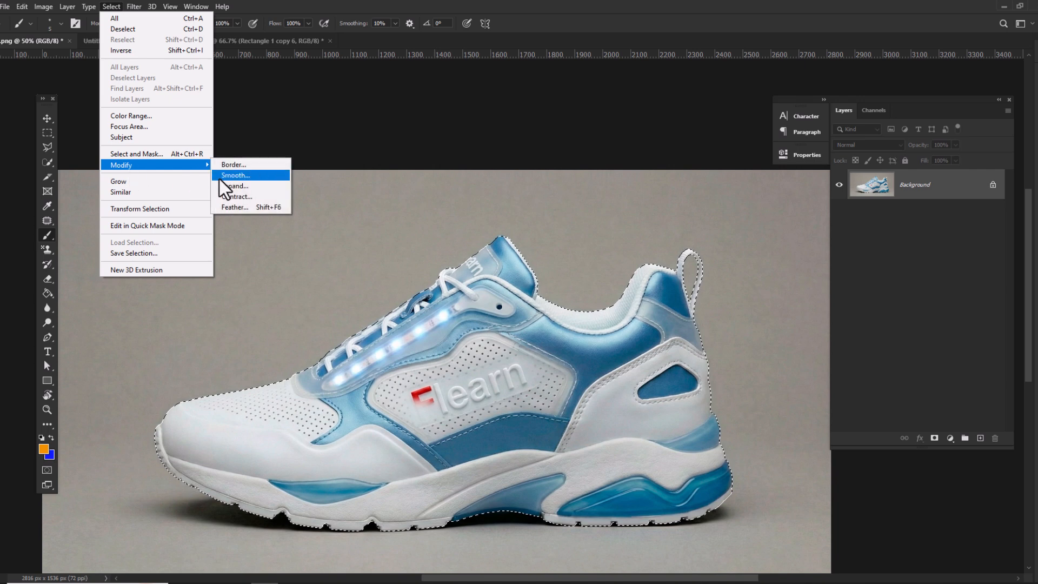
{"action": "left_click", "coordinate": [237, 178]}
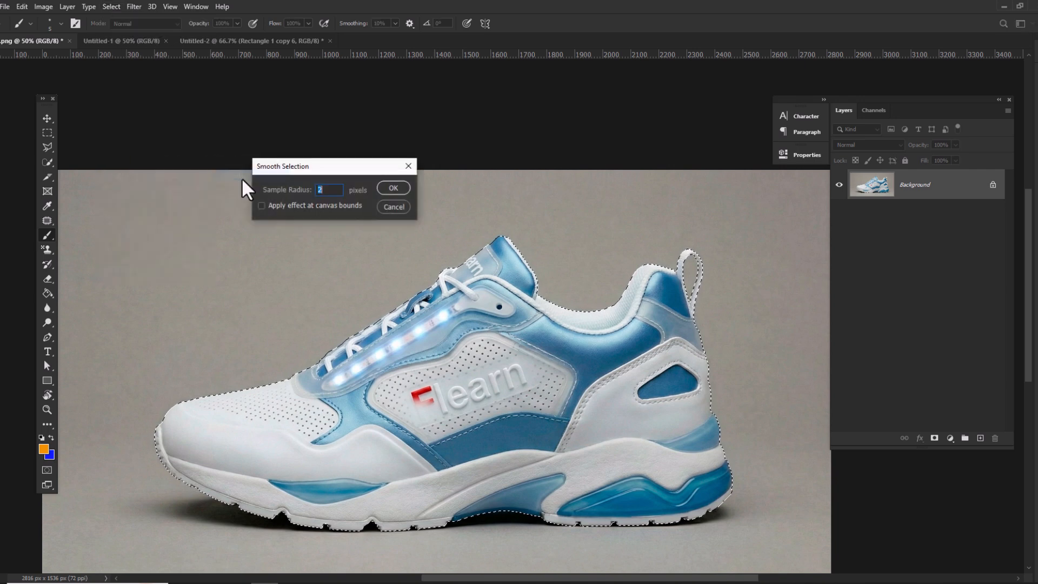
{"action": "left_click", "coordinate": [391, 189]}
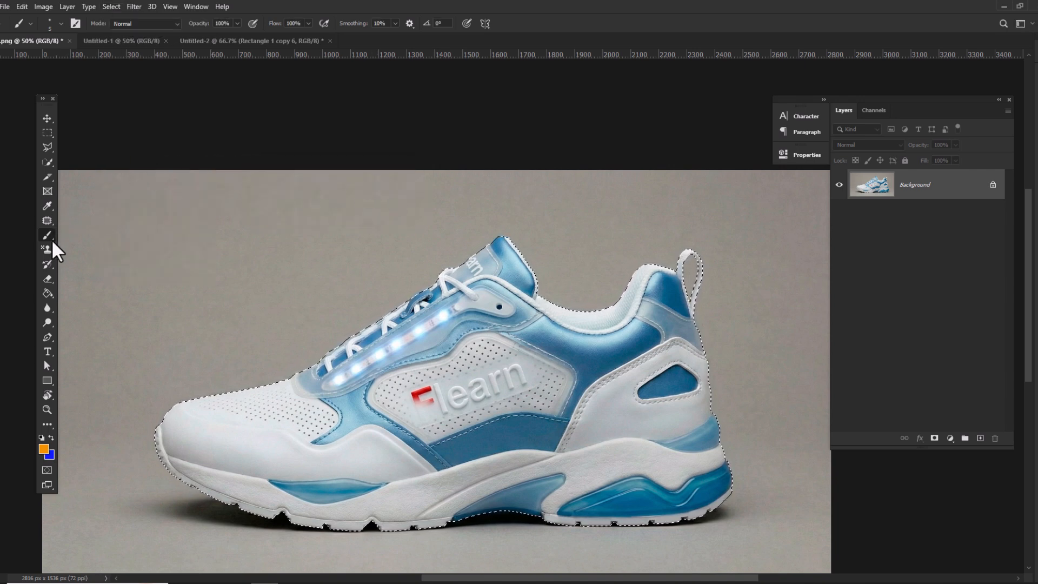
Step: Move the selected shoe with the Move tool onto the striped green canvas in Untitled-2
{"action": "left_click", "coordinate": [47, 118]}
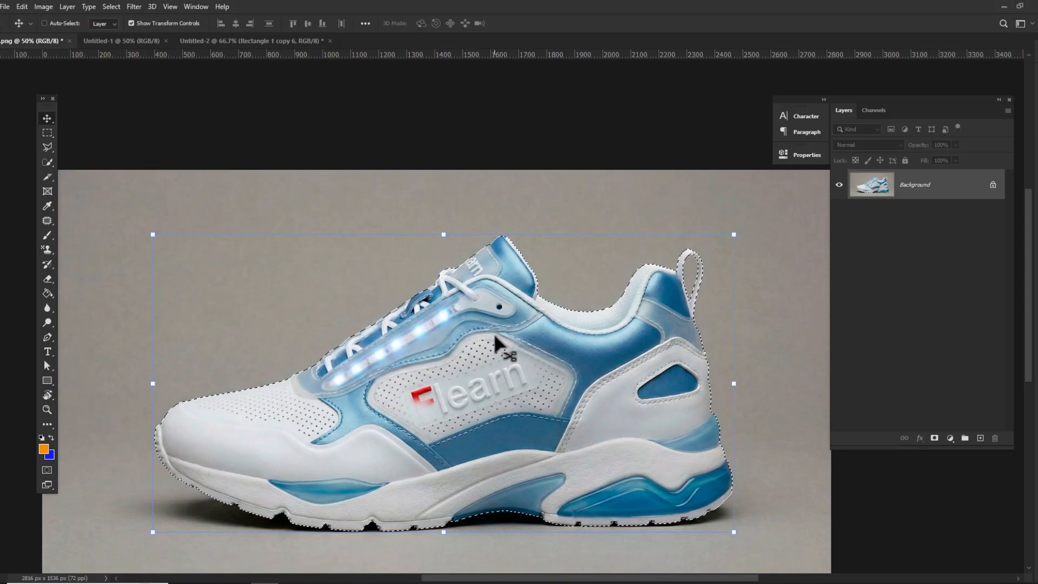
{"action": "left_click_drag", "start_coordinate": [490, 302], "coordinate": [365, 173]}
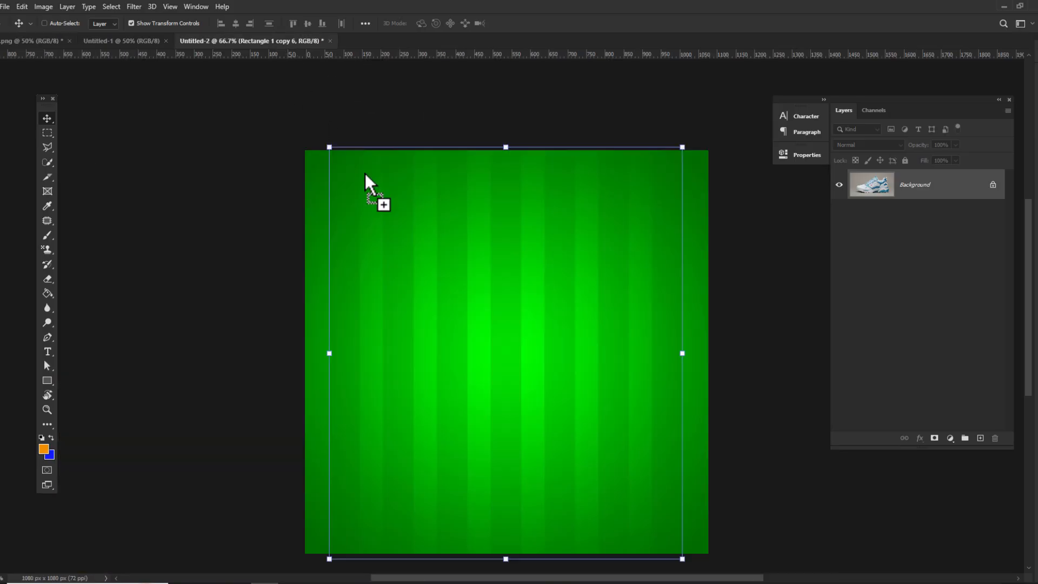
{"action": "left_click_drag", "start_coordinate": [482, 349], "coordinate": [482, 349]}
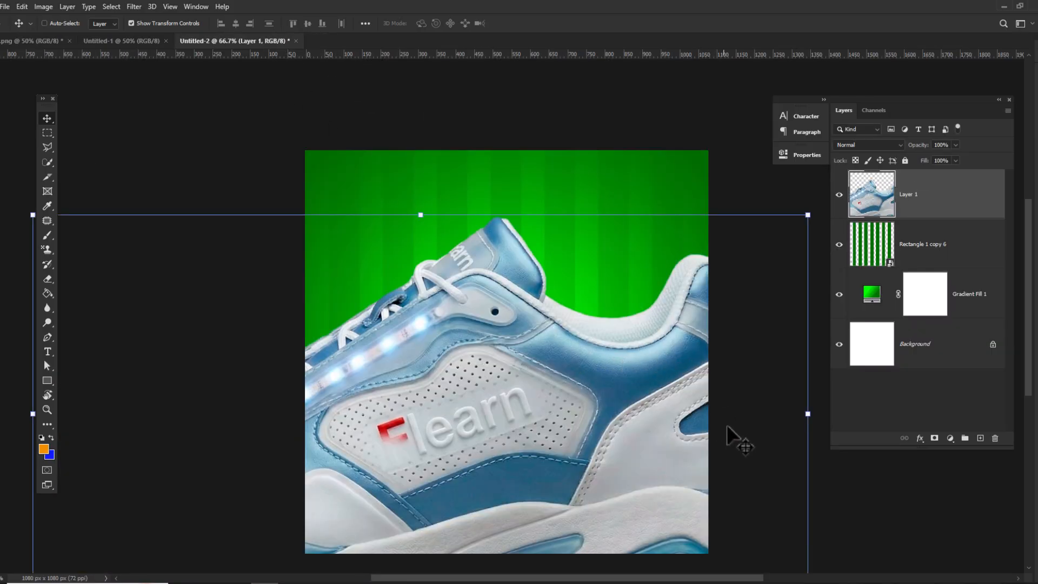
Step: Convert the shoe layer to a smart object and transform it to about 44% scale and -38° rotation, centred on the canvas
{"action": "right_click", "coordinate": [922, 204]}
{"action": "left_click", "coordinate": [817, 263]}
{"action": "left_click_drag", "start_coordinate": [808, 416], "coordinate": [648, 385]}
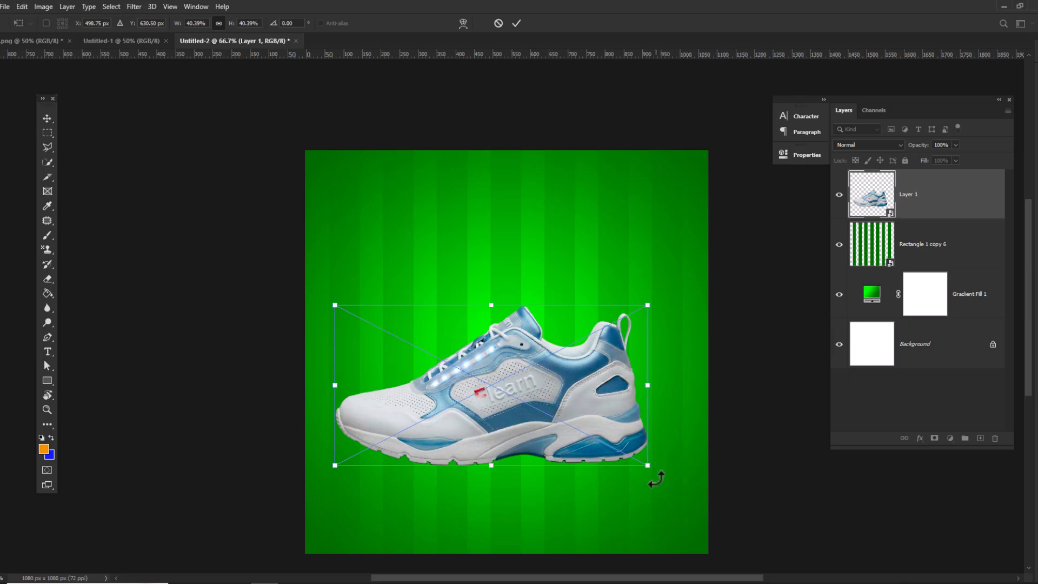
{"action": "left_click_drag", "start_coordinate": [656, 479], "coordinate": [665, 381]}
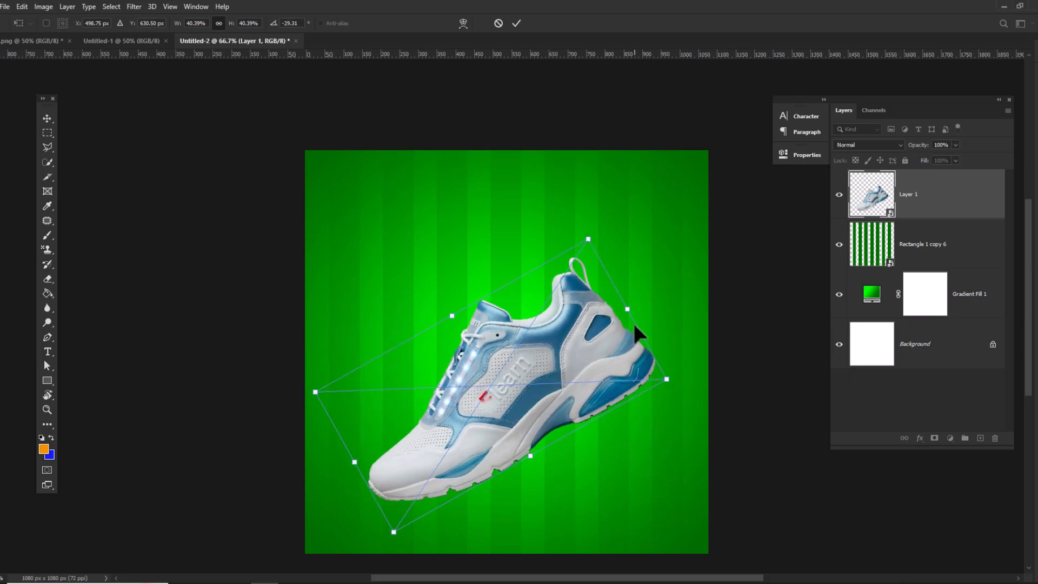
{"action": "left_click_drag", "start_coordinate": [627, 312], "coordinate": [595, 314]}
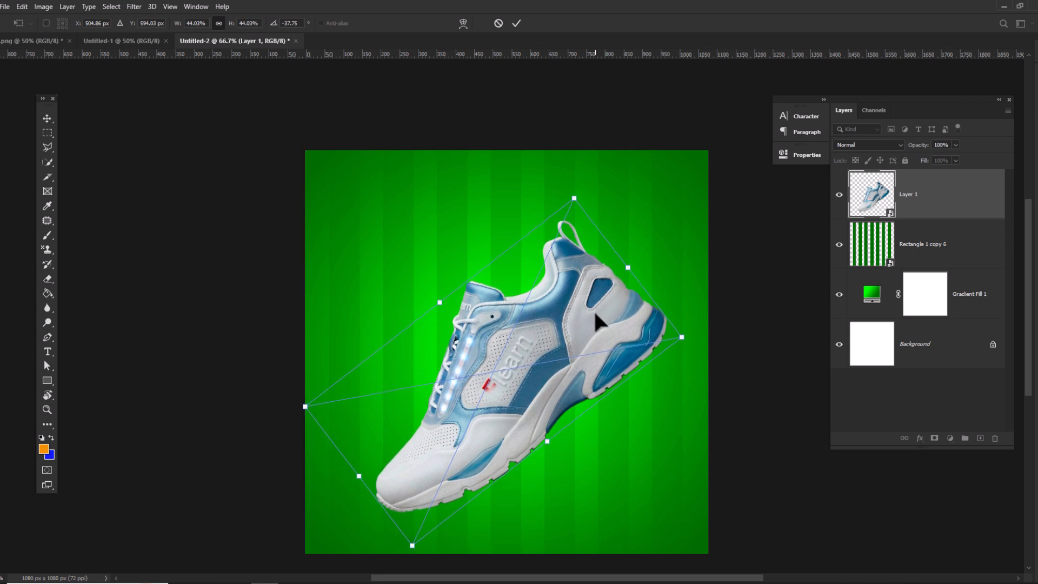
{"action": "key", "text": "Return"}
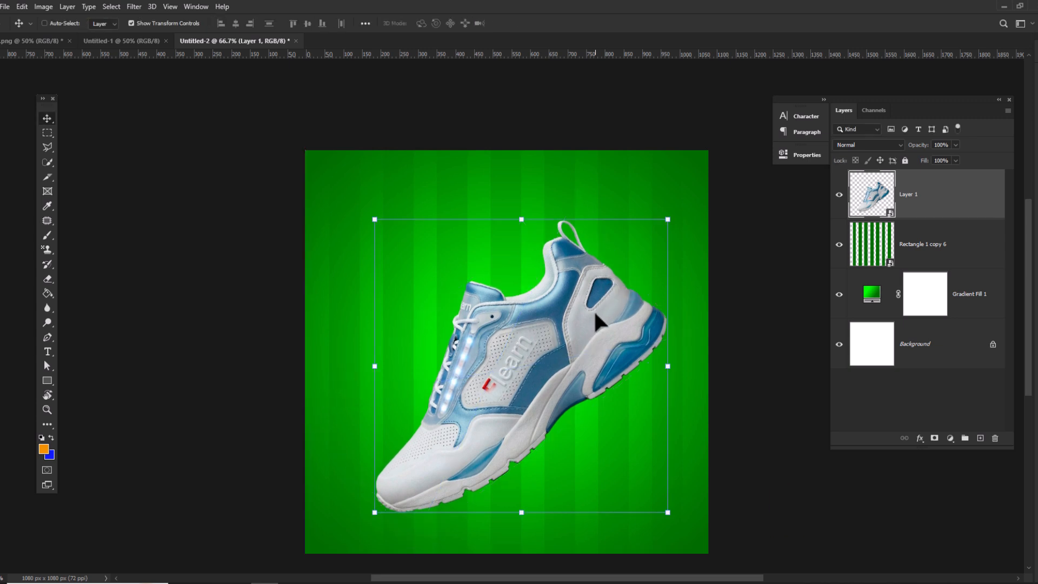
Step: Add the white horizontal text FLEARN in Akhand-Black at 85 pt beside the shoe's laces
{"action": "left_click", "coordinate": [47, 351]}
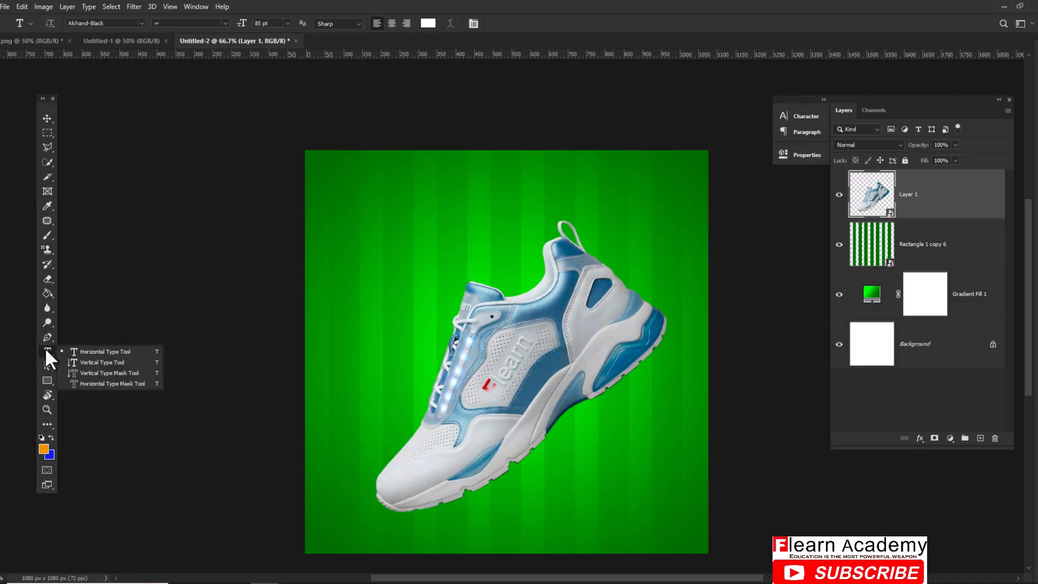
{"action": "left_click", "coordinate": [81, 352]}
{"action": "left_click", "coordinate": [366, 361]}
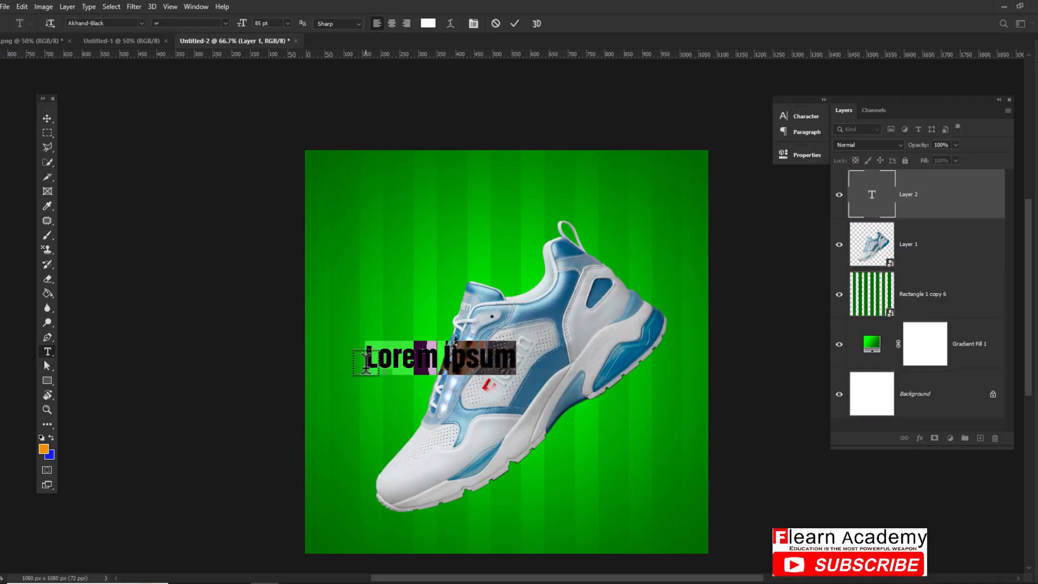
{"action": "type", "text": "FLEA"}
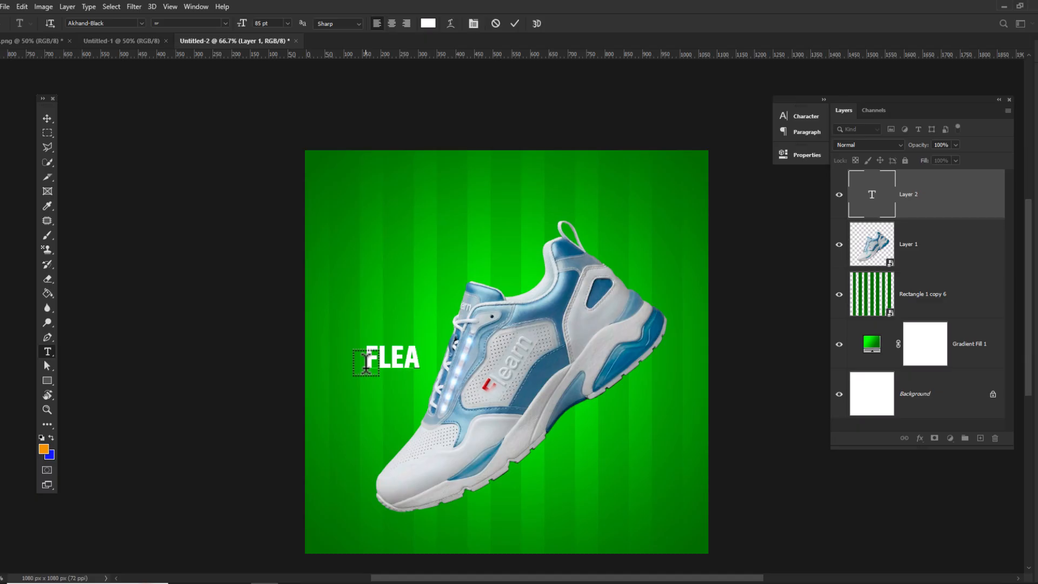
{"action": "type", "text": "RN"}
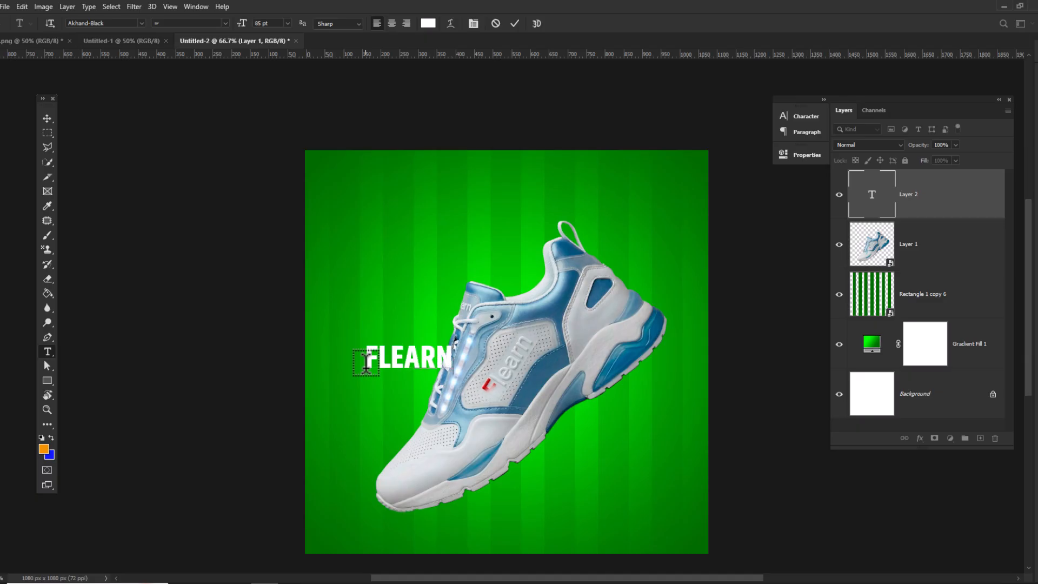
Step: Scale the FLEARN text to about 405% across the lower half of the canvas and place its layer beneath the shoe layer
{"action": "left_click", "coordinate": [48, 119]}
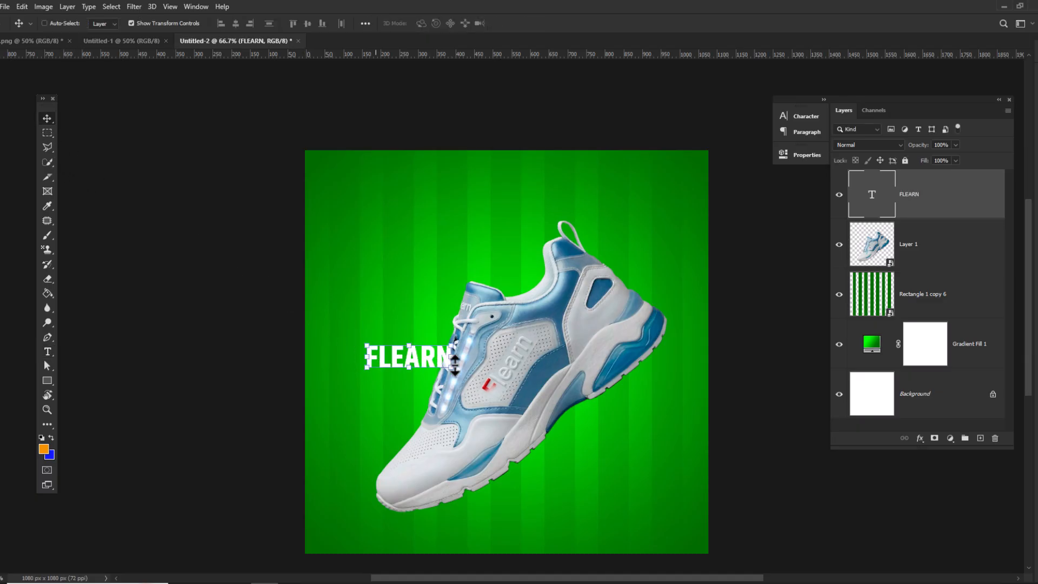
{"action": "left_click_drag", "start_coordinate": [452, 368], "coordinate": [701, 460]}
{"action": "left_click_drag", "start_coordinate": [676, 425], "coordinate": [647, 418]}
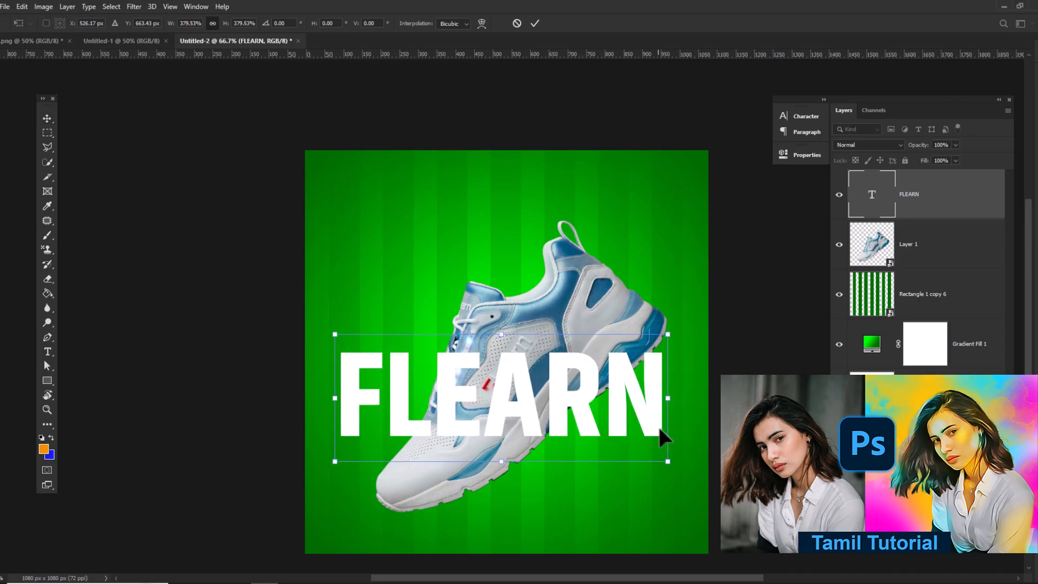
{"action": "left_click_drag", "start_coordinate": [668, 461], "coordinate": [691, 476]}
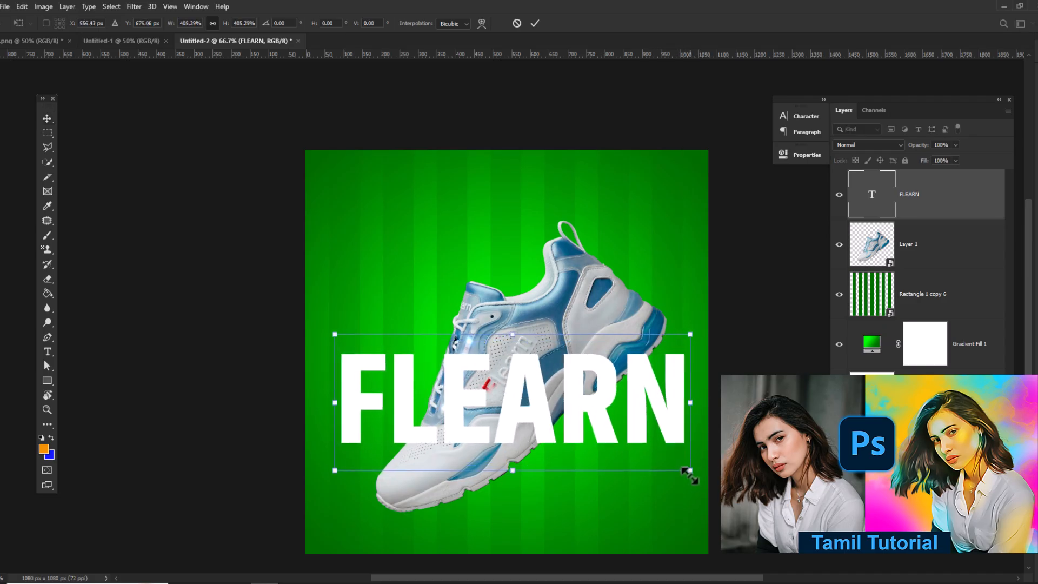
{"action": "key", "text": "Return"}
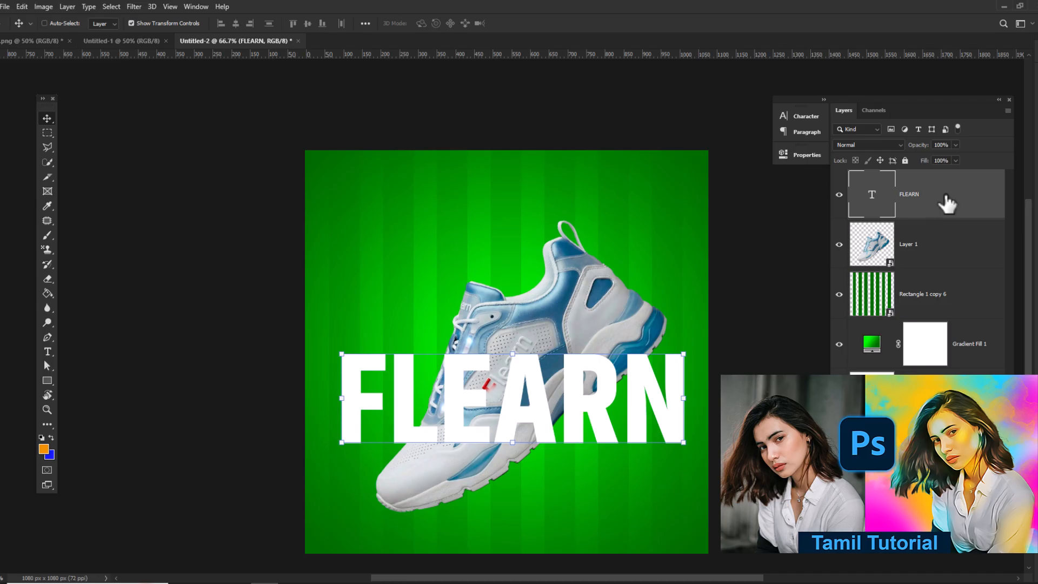
{"action": "left_click_drag", "start_coordinate": [947, 204], "coordinate": [945, 265]}
{"action": "left_click_drag", "start_coordinate": [633, 419], "coordinate": [631, 418]}
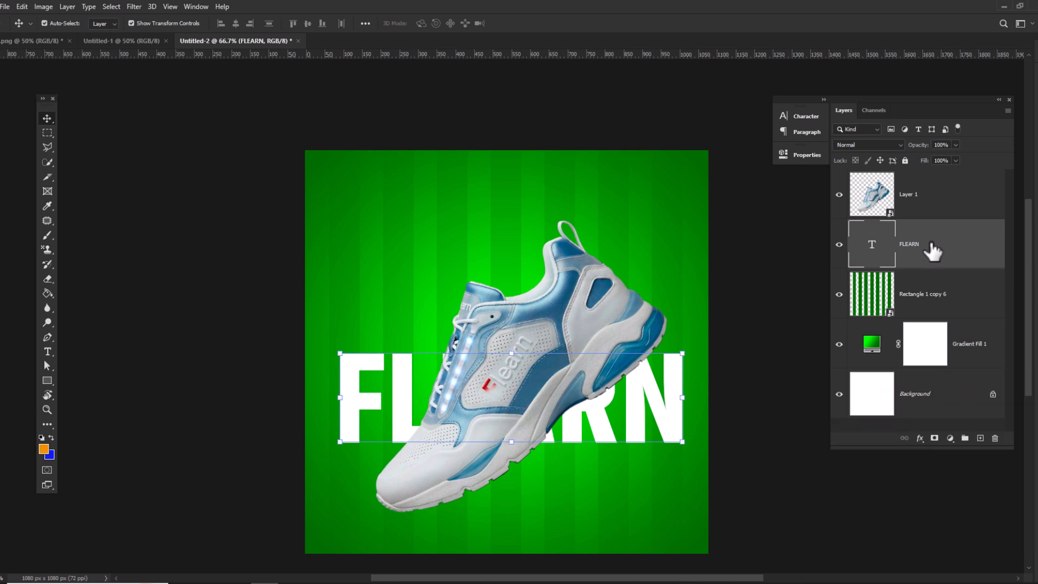
Step: Duplicate the FLEARN text above the shoe layer and make the copy an outline with 0% fill and a 3 px white inside stroke
{"action": "key", "text": "ctrl+j"}
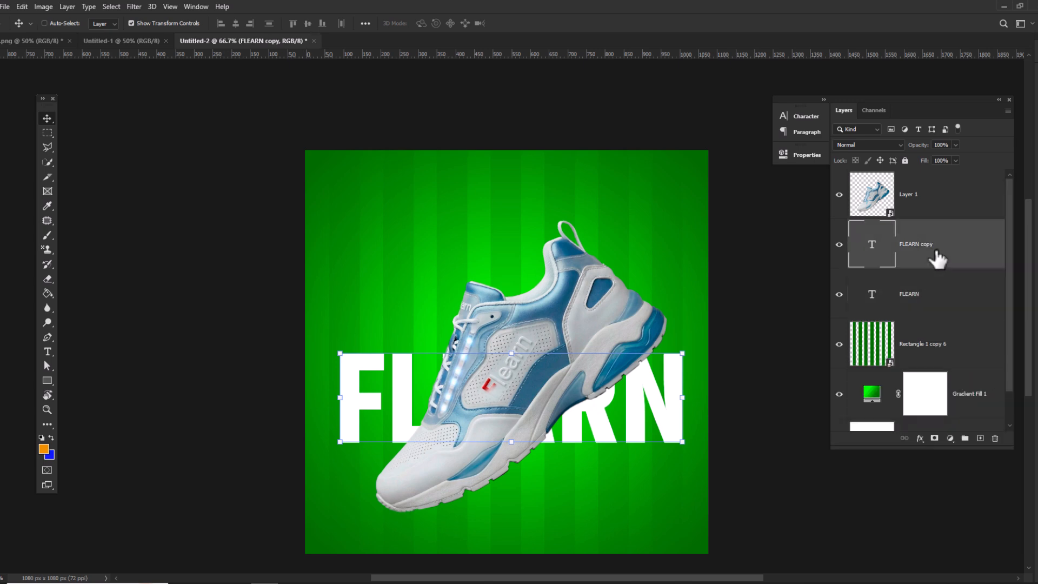
{"action": "left_click_drag", "start_coordinate": [943, 257], "coordinate": [830, 161]}
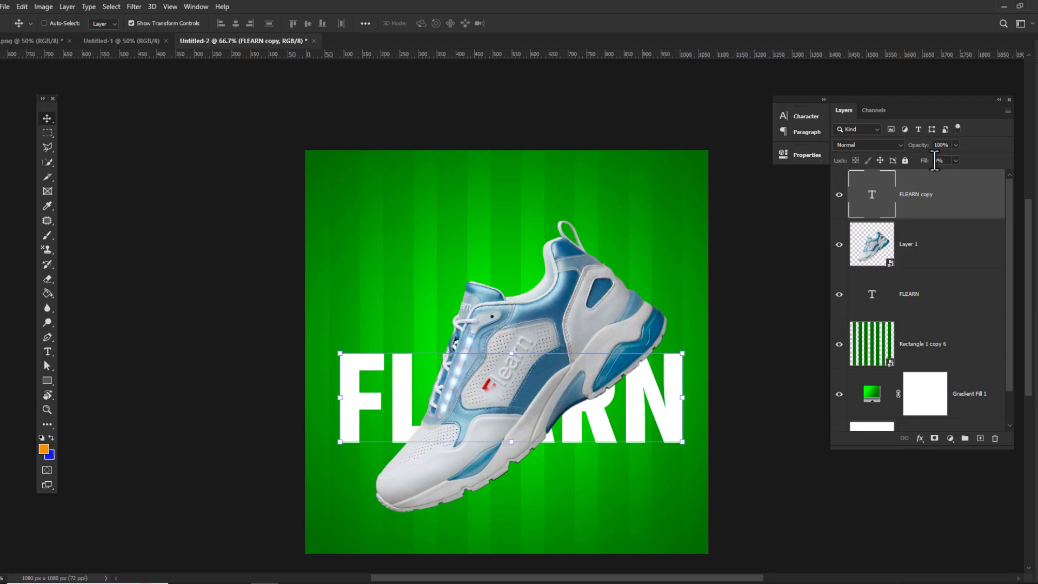
{"action": "left_click", "coordinate": [920, 438]}
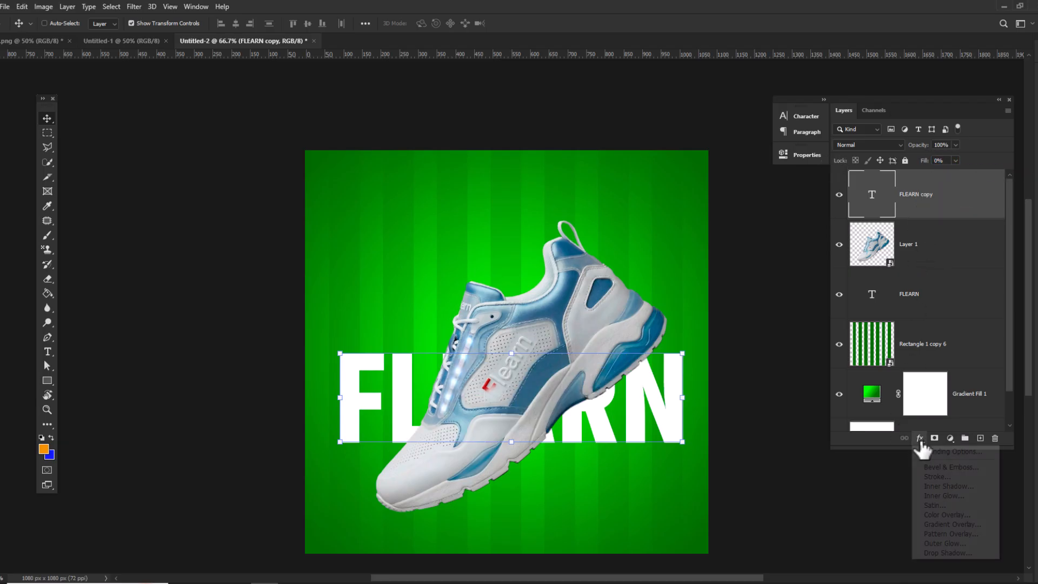
{"action": "left_click", "coordinate": [928, 475]}
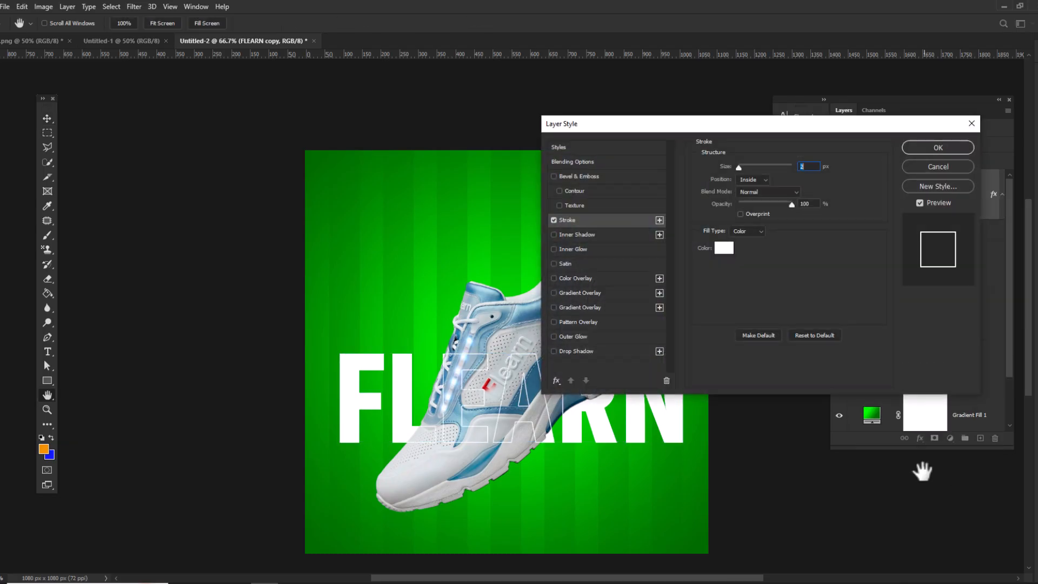
{"action": "type", "text": "3"}
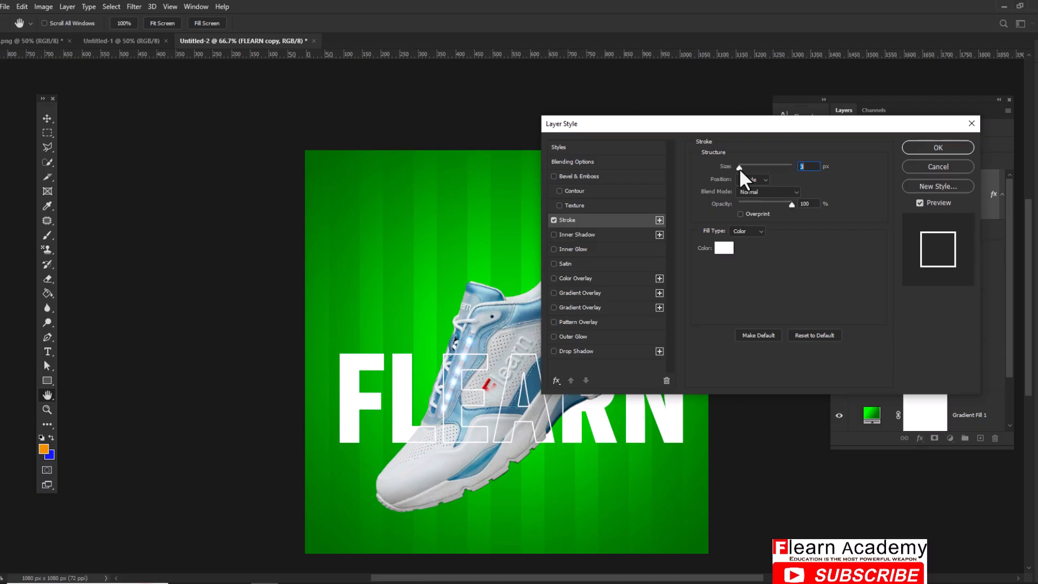
{"action": "left_click", "coordinate": [932, 150]}
{"action": "key", "text": "v"}
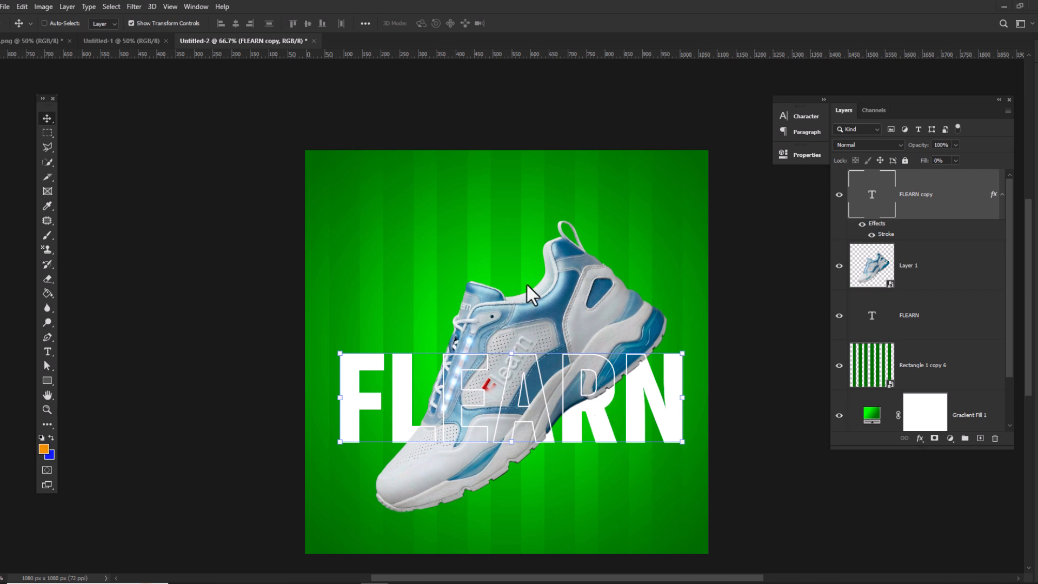
Step: Add the white text NEW in the canvas's upper-left area and scale it to about 183%
{"action": "left_click", "coordinate": [48, 352]}
{"action": "left_click", "coordinate": [336, 260]}
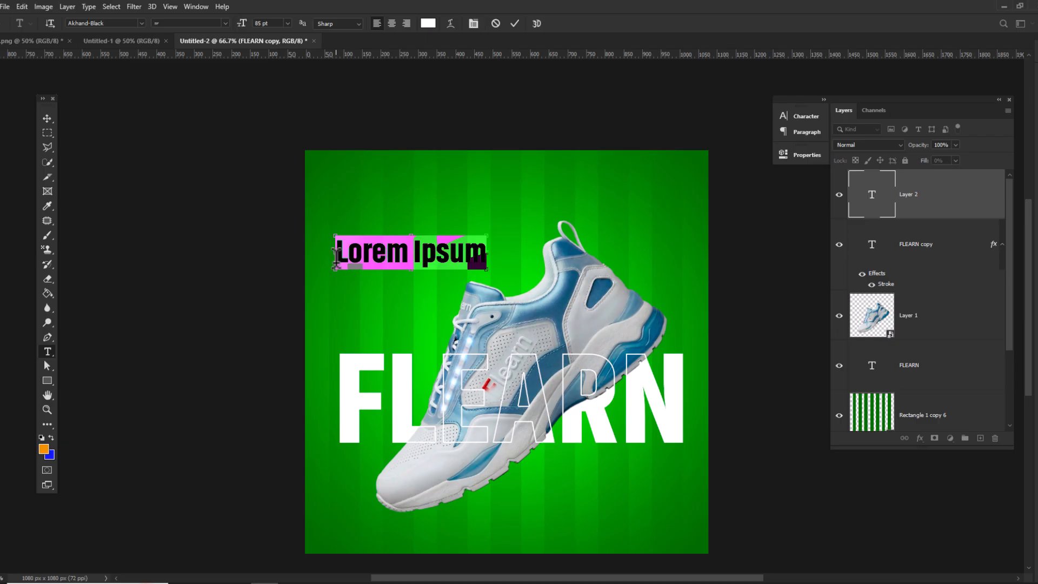
{"action": "type", "text": "NEW"}
{"action": "left_click", "coordinate": [47, 118]}
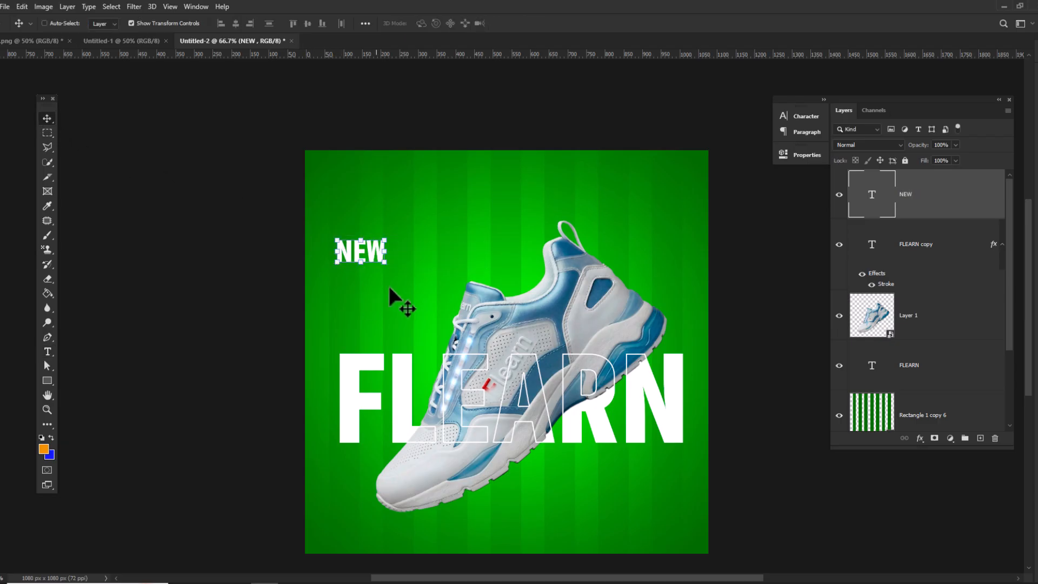
{"action": "left_click_drag", "start_coordinate": [385, 263], "coordinate": [409, 234]}
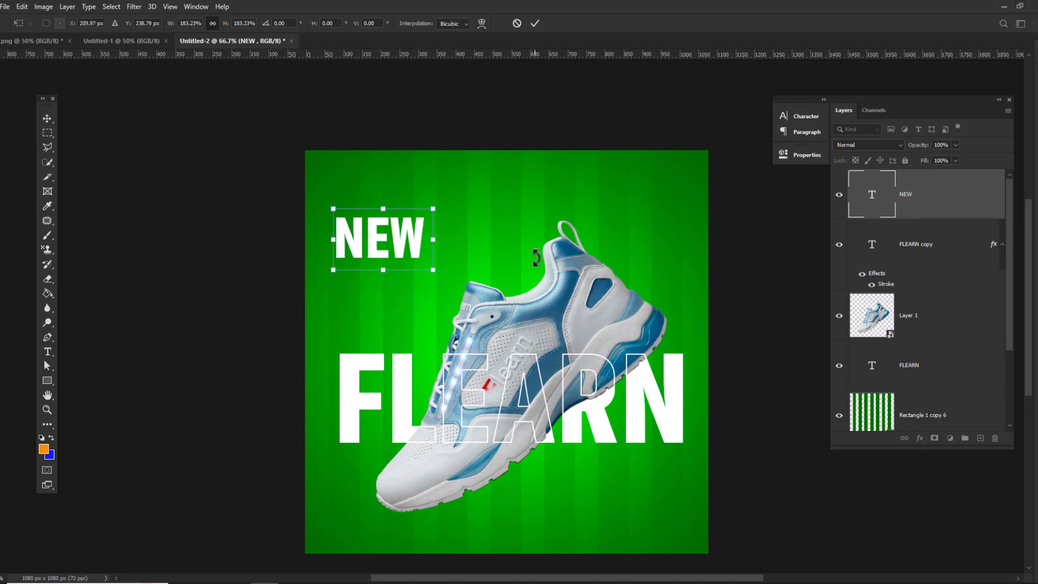
{"action": "key", "text": "Return"}
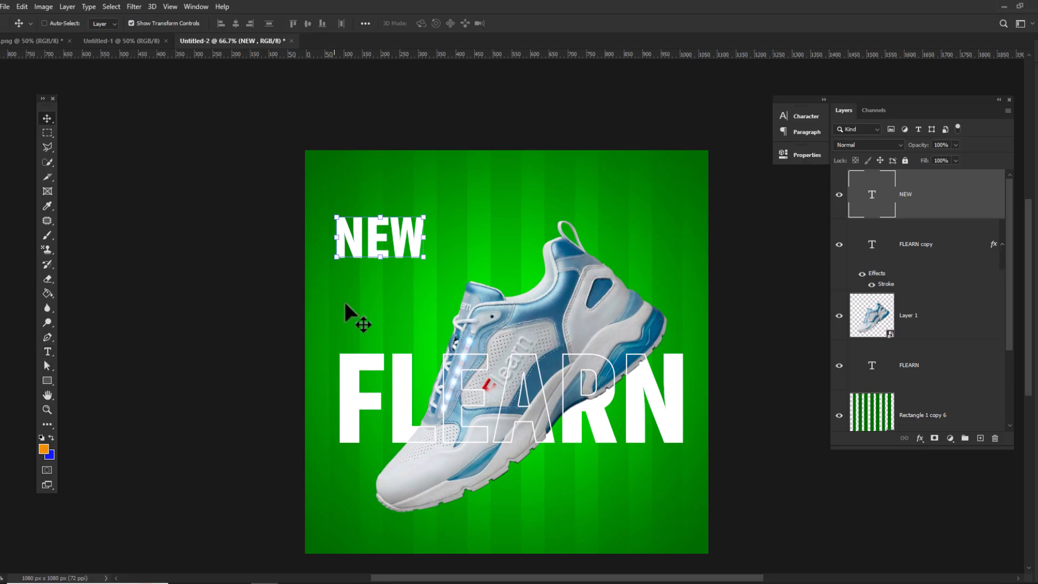
Step: Add the white text ARRIVAL at 85 pt below NEW and align their left edges
{"action": "left_click", "coordinate": [48, 352]}
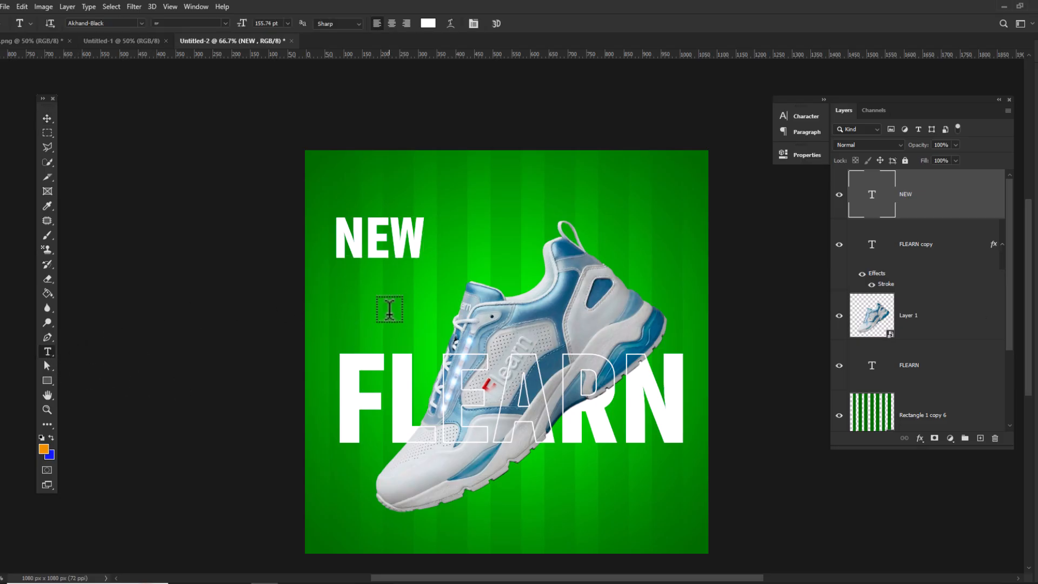
{"action": "left_click", "coordinate": [352, 284]}
{"action": "type", "text": "ARRIVAL"}
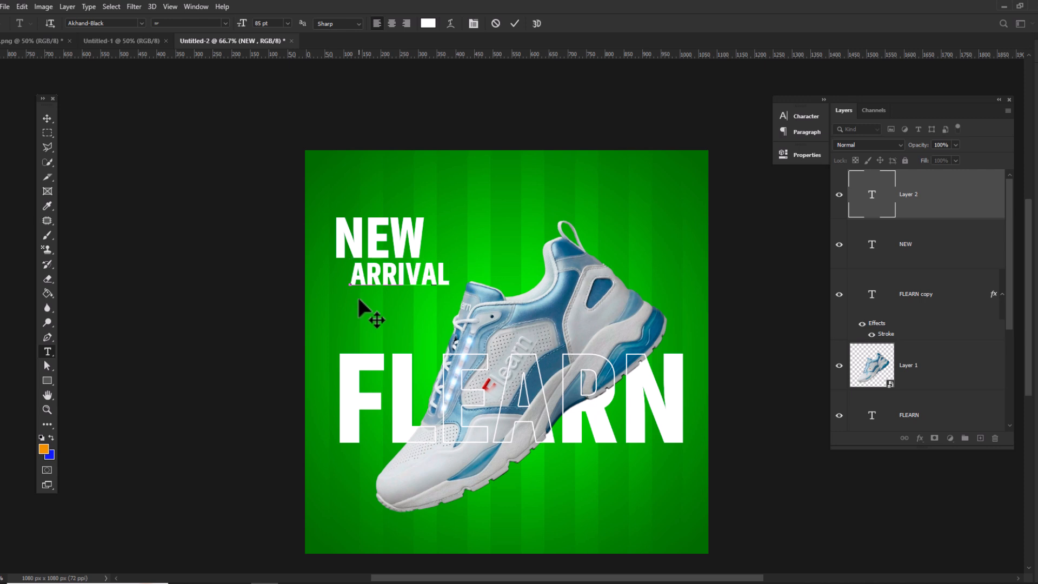
{"action": "left_click", "coordinate": [46, 118]}
{"action": "left_click_drag", "start_coordinate": [376, 285], "coordinate": [359, 281]}
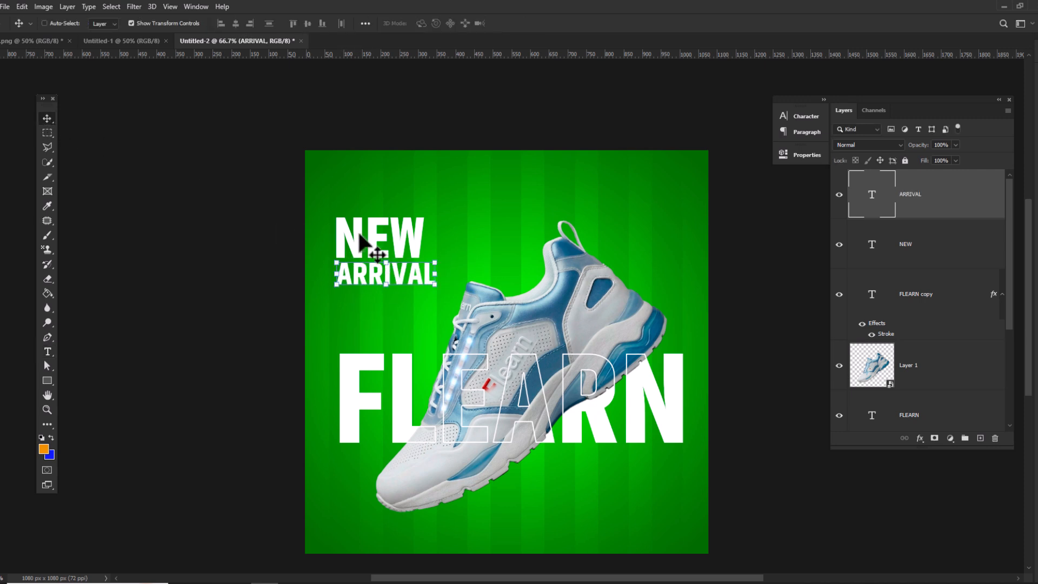
Step: Move the NEW text slightly up and left, and scale it to about 80%
{"action": "right_click", "coordinate": [363, 242]}
{"action": "left_click", "coordinate": [358, 247]}
{"action": "left_click_drag", "start_coordinate": [353, 237], "coordinate": [340, 228]}
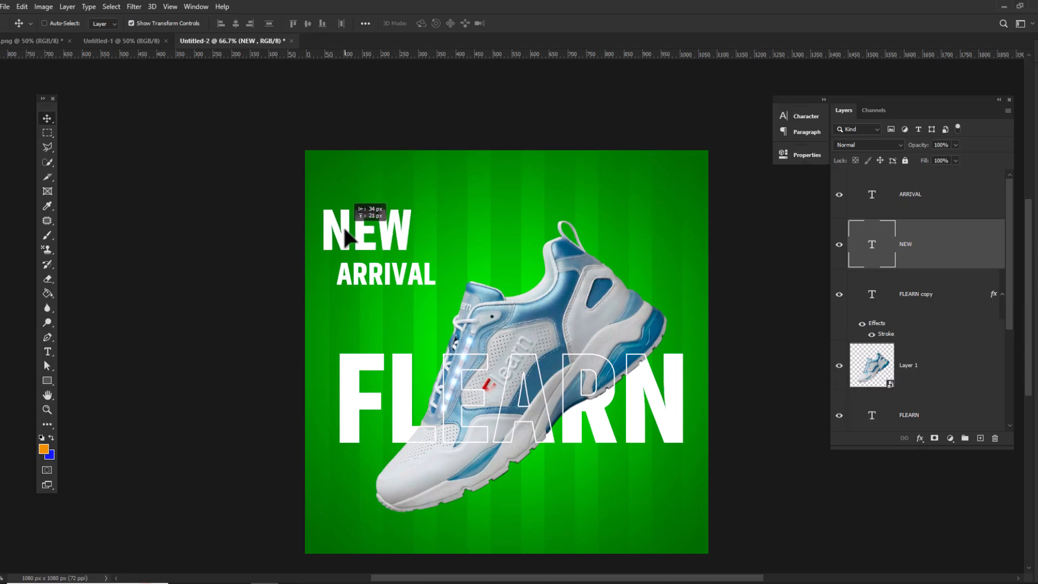
{"action": "left_click_drag", "start_coordinate": [411, 249], "coordinate": [389, 243]}
{"action": "right_click", "coordinate": [396, 268]}
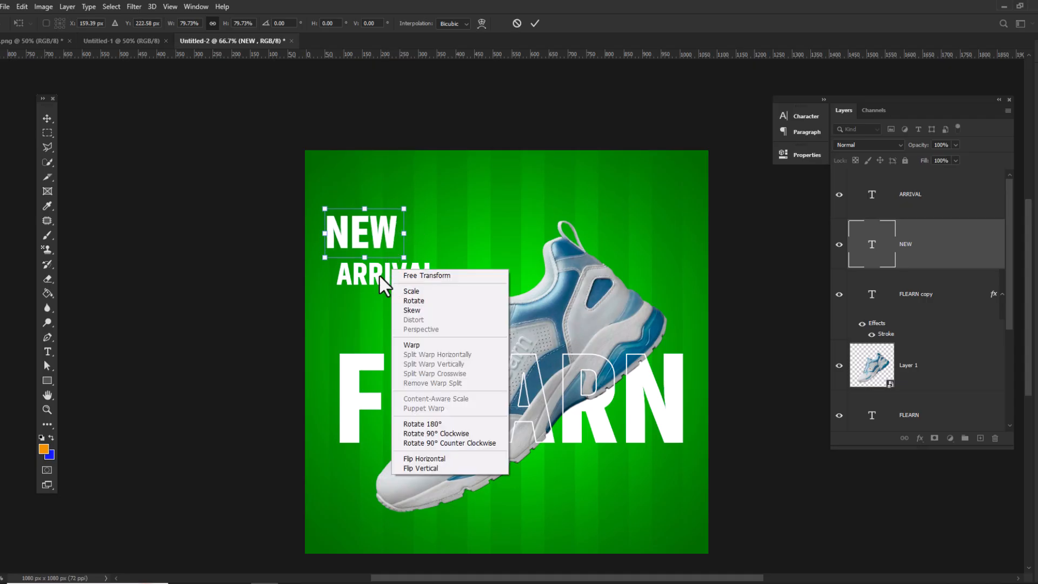
{"action": "left_click", "coordinate": [379, 275]}
{"action": "key", "text": "Return"}
Step: Enlarge the ARRIVAL text and position it directly under NEW with the left edges aligned
{"action": "right_click", "coordinate": [378, 275]}
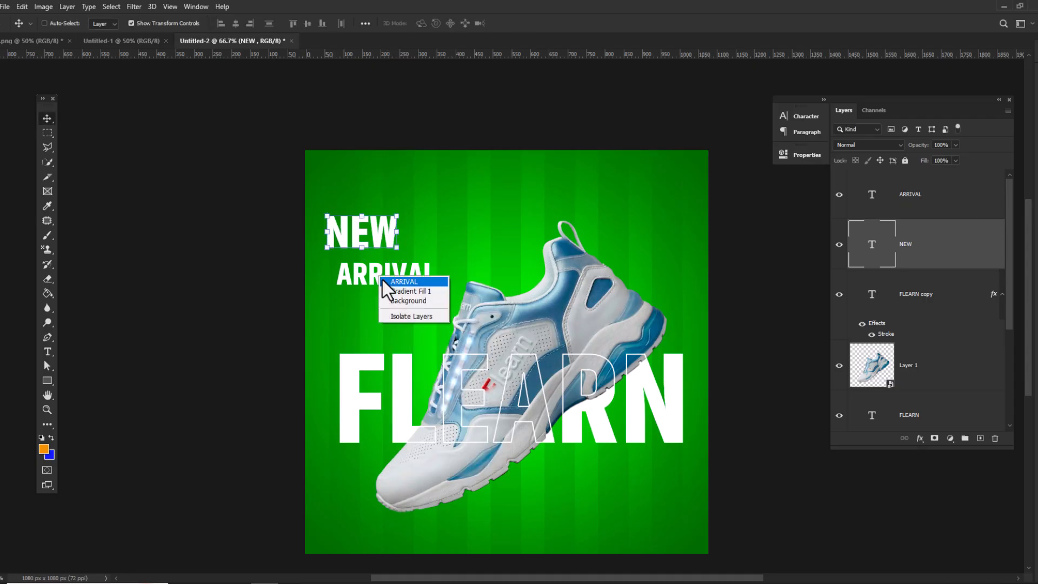
{"action": "left_click", "coordinate": [382, 279]}
{"action": "left_click_drag", "start_coordinate": [378, 279], "coordinate": [458, 293]}
{"action": "key", "text": "Return"}
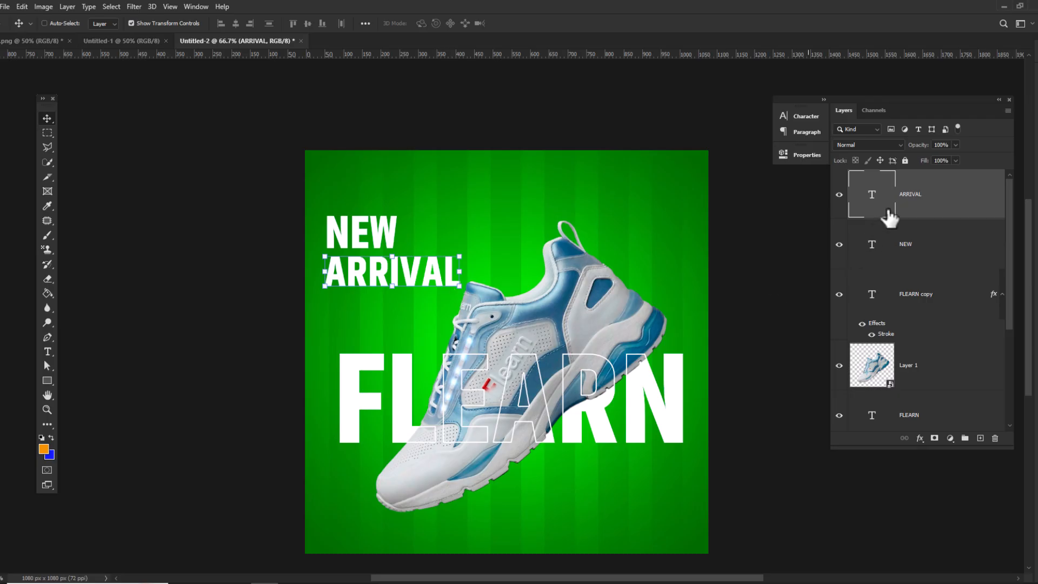
Step: Set the ARRIVAL text's fill to 0% and give it a 3 px white inside stroke with an outer glow
{"action": "left_click_drag", "start_coordinate": [927, 167], "coordinate": [848, 168]}
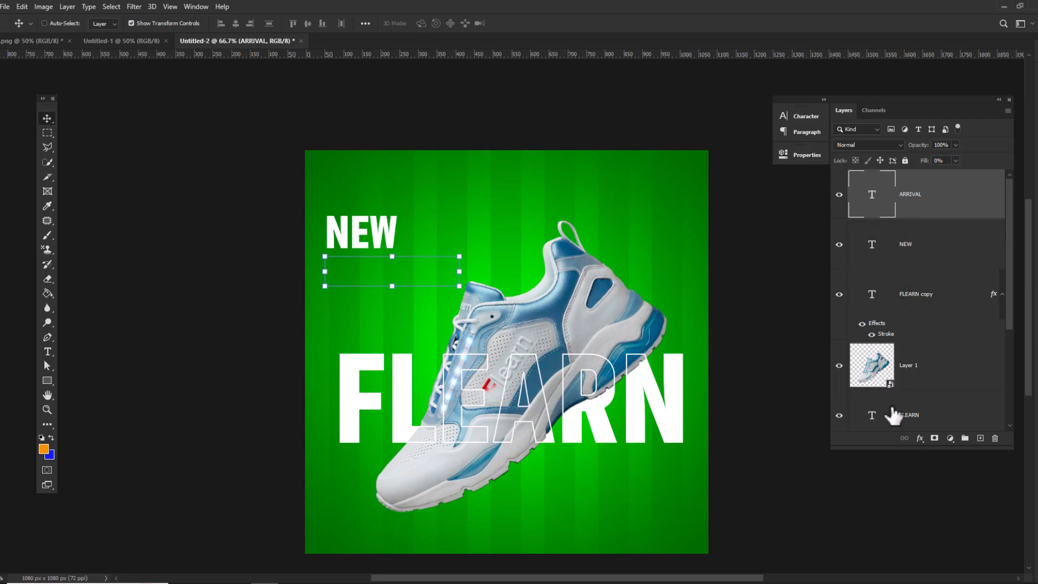
{"action": "left_click", "coordinate": [920, 439]}
{"action": "left_click", "coordinate": [925, 476]}
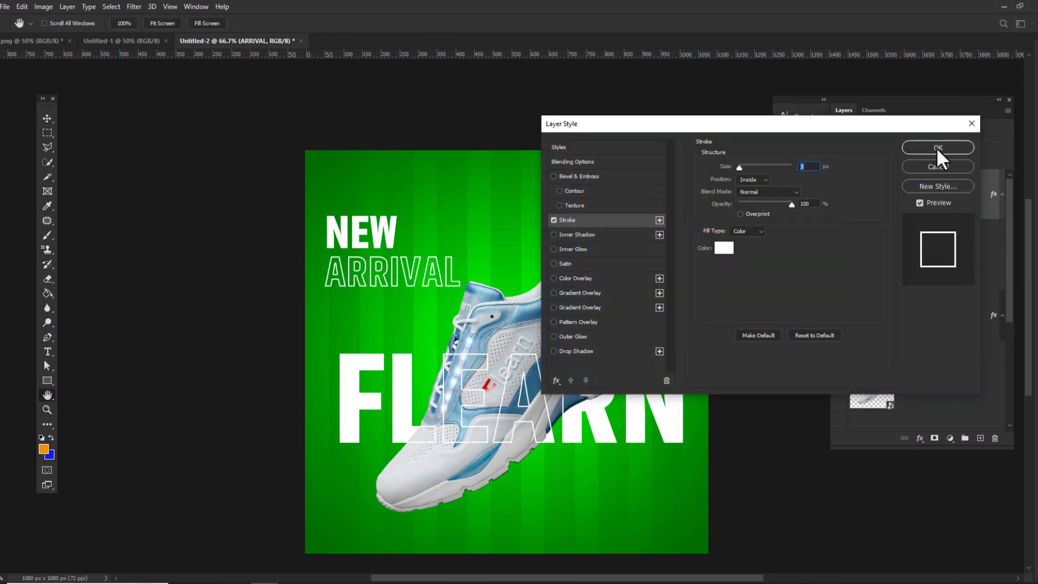
{"action": "left_click", "coordinate": [937, 147]}
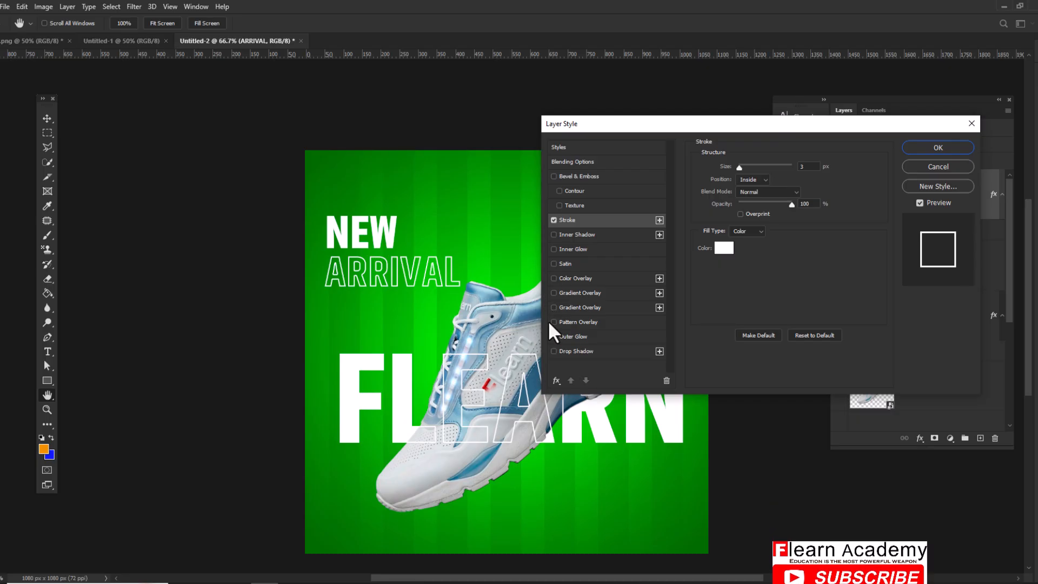
{"action": "left_click", "coordinate": [554, 336]}
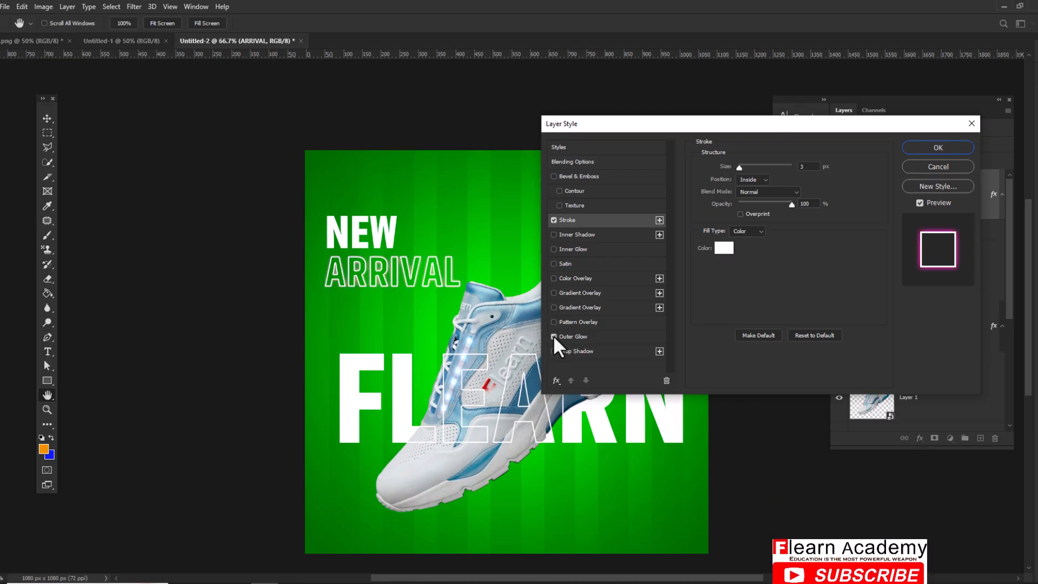
{"action": "left_click", "coordinate": [934, 146]}
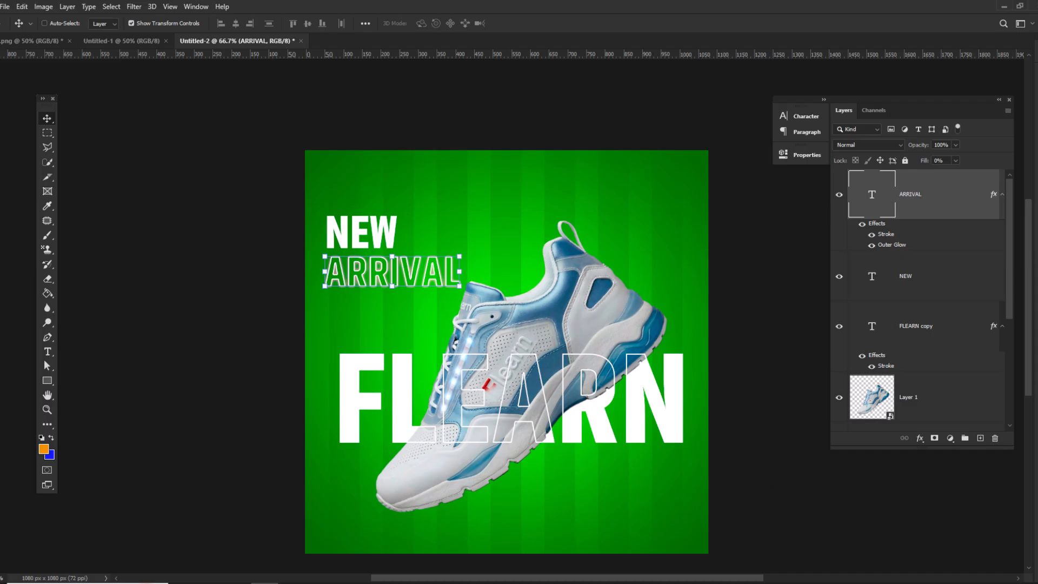
Step: Move the outlined ARRIVAL text up beneath NEW, and nudge it down to leave a small gap
{"action": "right_click", "coordinate": [417, 279]}
{"action": "left_click", "coordinate": [425, 285]}
{"action": "left_click_drag", "start_coordinate": [400, 275], "coordinate": [401, 273]}
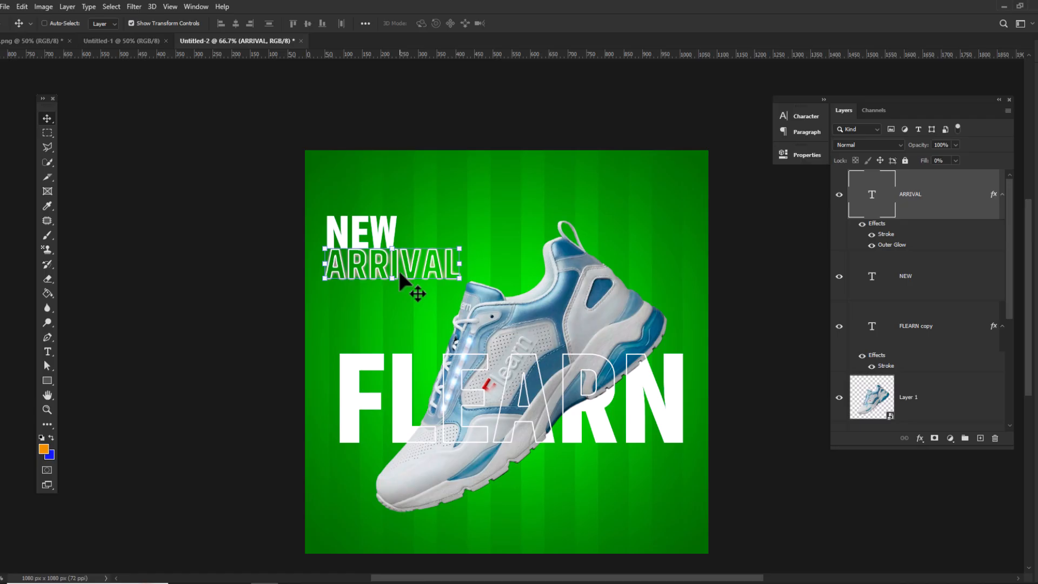
{"action": "key", "text": "Down"}
{"action": "key", "text": "Down"}
{"action": "key", "text": "Down"}
{"action": "key", "text": "Down"}
{"action": "key", "text": "Down"}
{"action": "key", "text": "Down"}
{"action": "key", "text": "Down"}
{"action": "key", "text": "Down"}
{"action": "key", "text": "Down"}
{"action": "key", "text": "Down"}
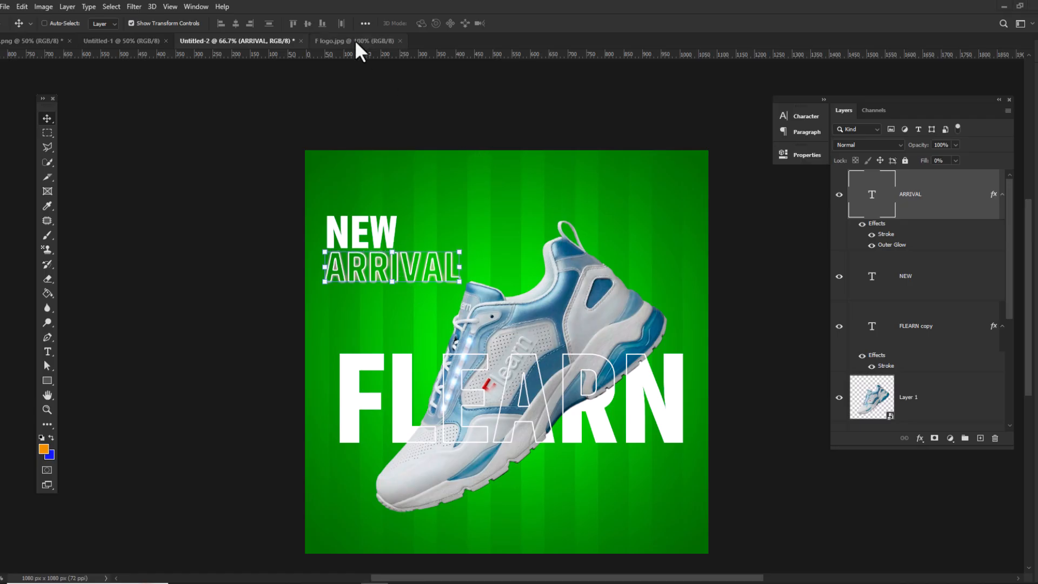
Step: Bring the red F logo from F logo.jpg into the ad, scale it to about 26%, and place it above NEW with left edges aligned
{"action": "left_click", "coordinate": [355, 41]}
{"action": "left_click_drag", "start_coordinate": [528, 239], "coordinate": [592, 210]}
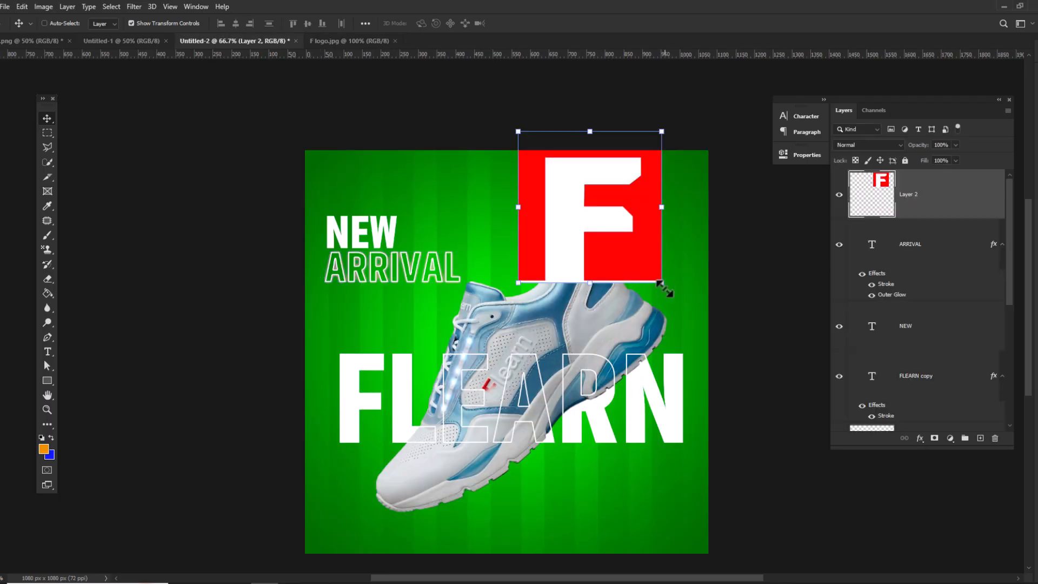
{"action": "left_click_drag", "start_coordinate": [661, 284], "coordinate": [341, 188]}
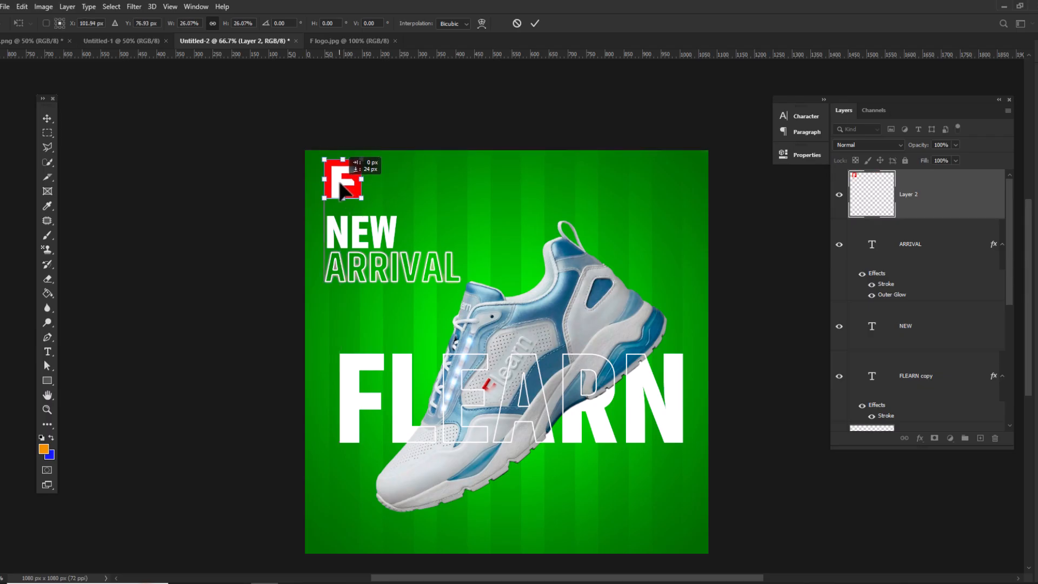
{"action": "key", "text": "Return"}
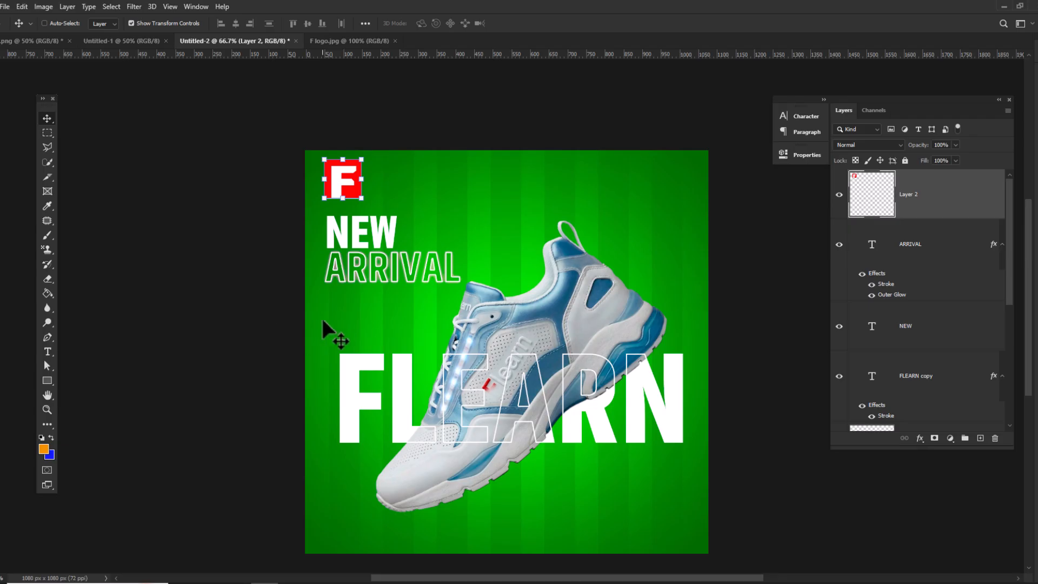
Step: Add the white text 50%, scale it to about 132%, and place it in the ad's upper-right corner area
{"action": "left_click", "coordinate": [47, 380]}
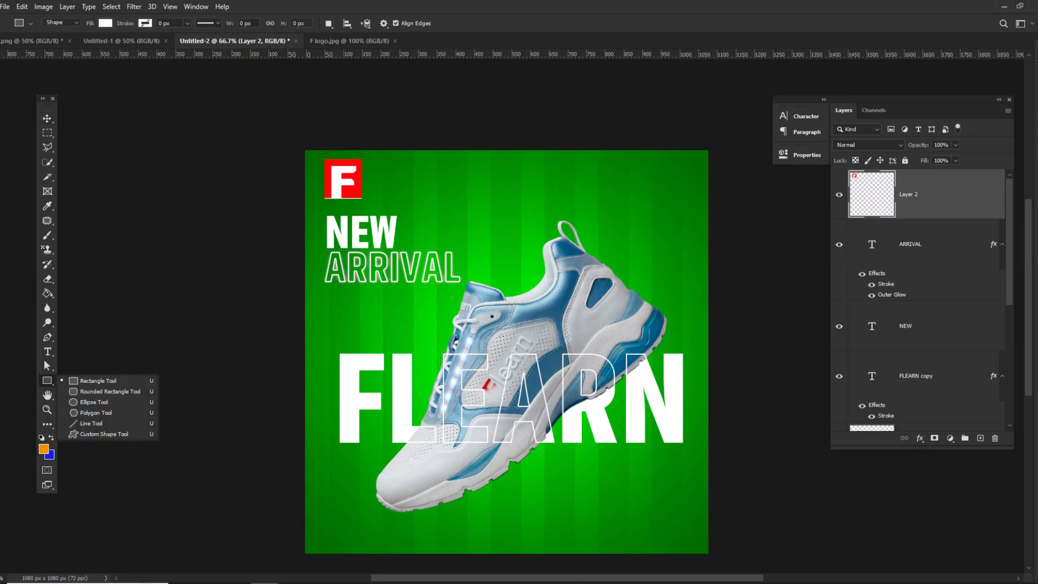
{"action": "left_click", "coordinate": [47, 351]}
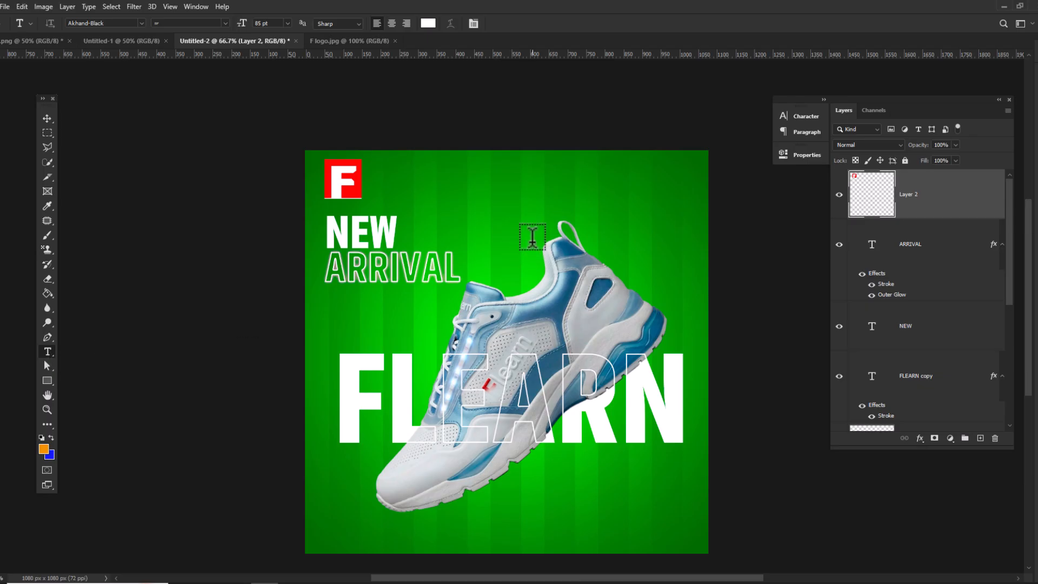
{"action": "left_click", "coordinate": [572, 205]}
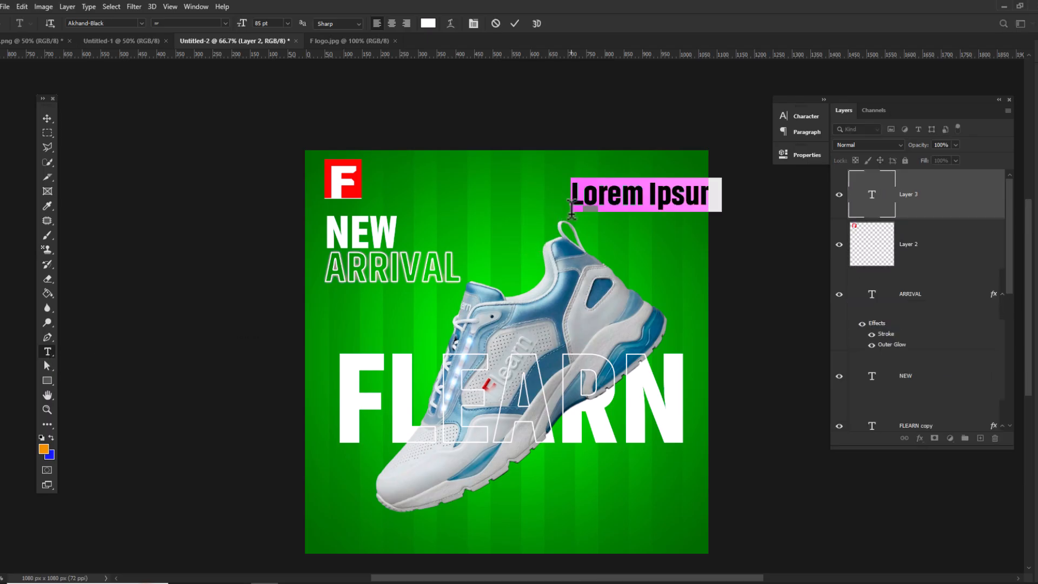
{"action": "type", "text": "50"}
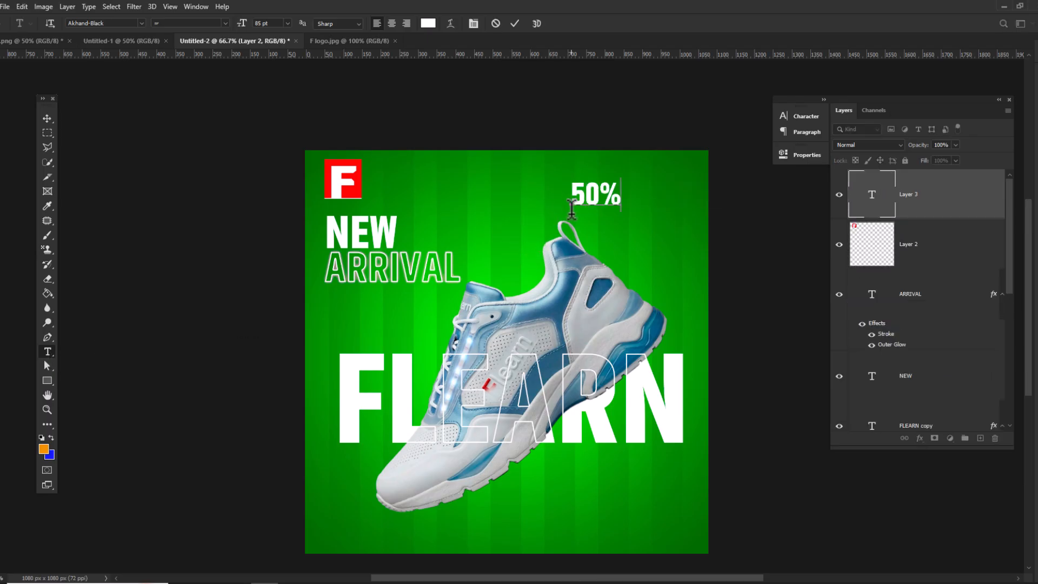
{"action": "left_click", "coordinate": [47, 118]}
{"action": "key", "text": "ctrl+t"}
{"action": "left_click_drag", "start_coordinate": [621, 209], "coordinate": [653, 197]}
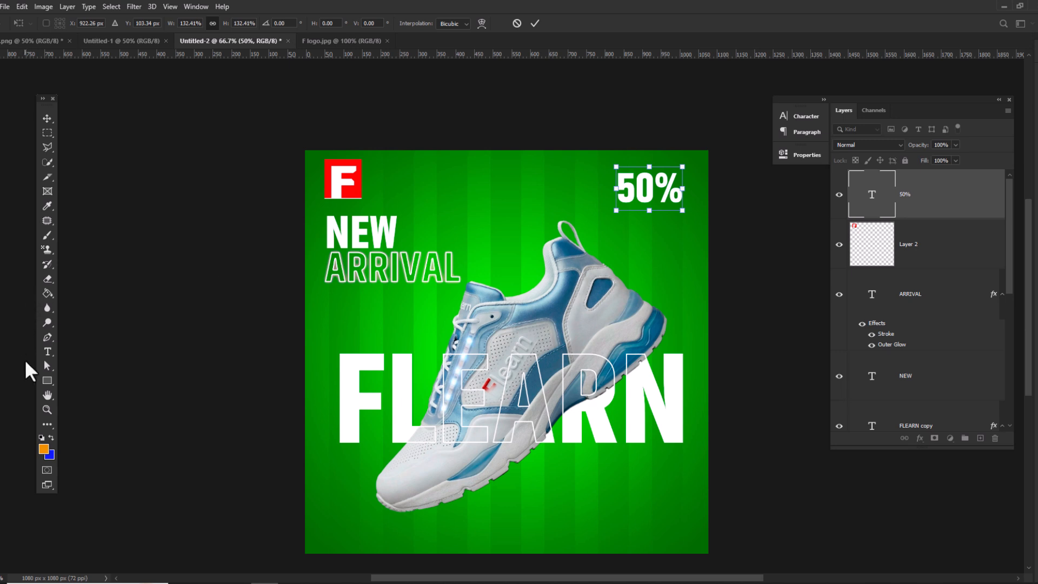
Step: Add the white text OFF at 85 pt below the 50% text
{"action": "left_click", "coordinate": [48, 352]}
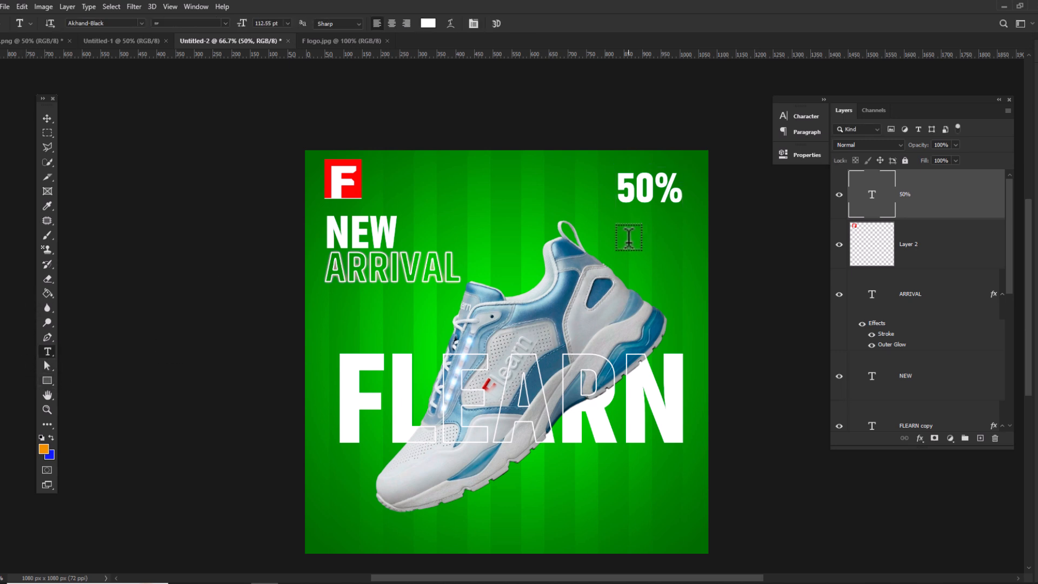
{"action": "left_click", "coordinate": [628, 245]}
{"action": "type", "text": "0"}
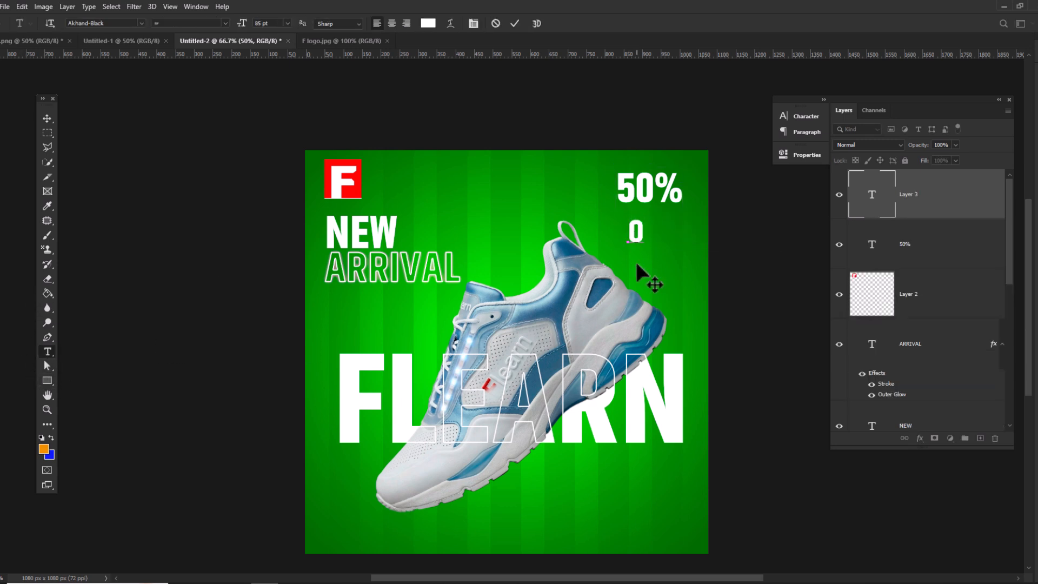
{"action": "type", "text": "FF"}
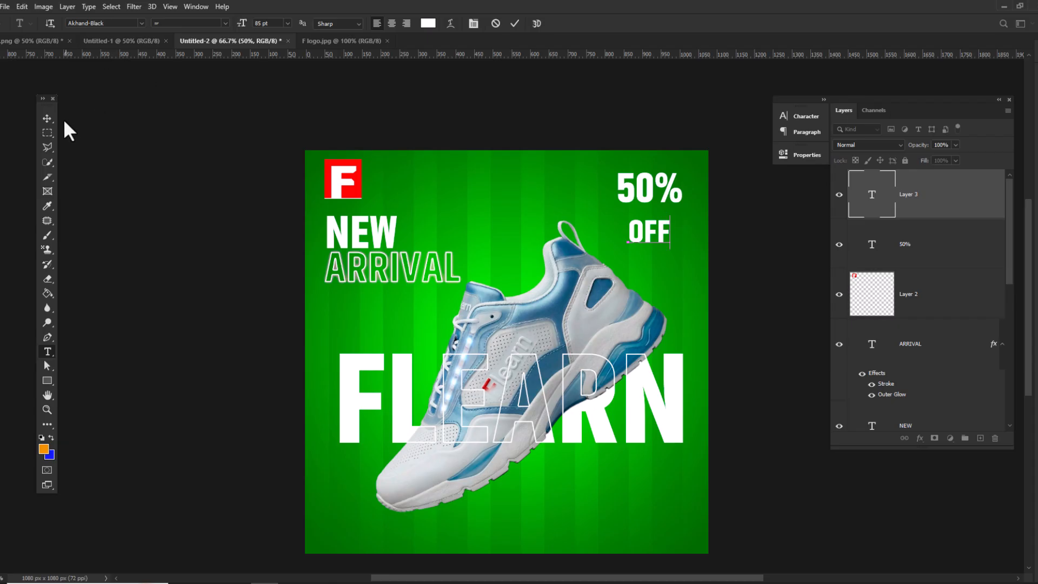
{"action": "left_click", "coordinate": [47, 118]}
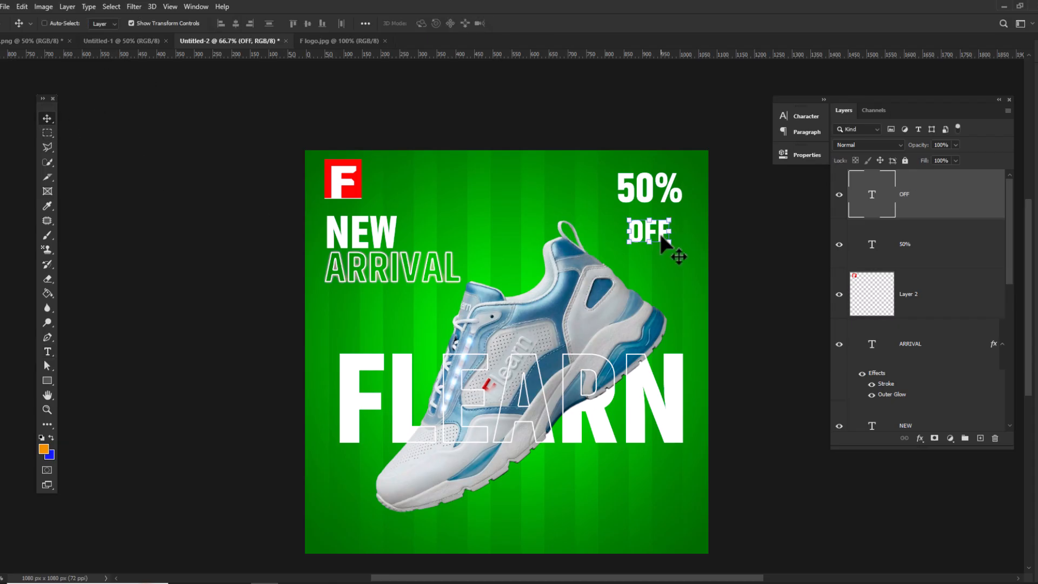
Step: Move the OFF text up directly beneath 50% and nudge it right towards the centre of that text
{"action": "left_click_drag", "start_coordinate": [660, 234], "coordinate": [656, 220]}
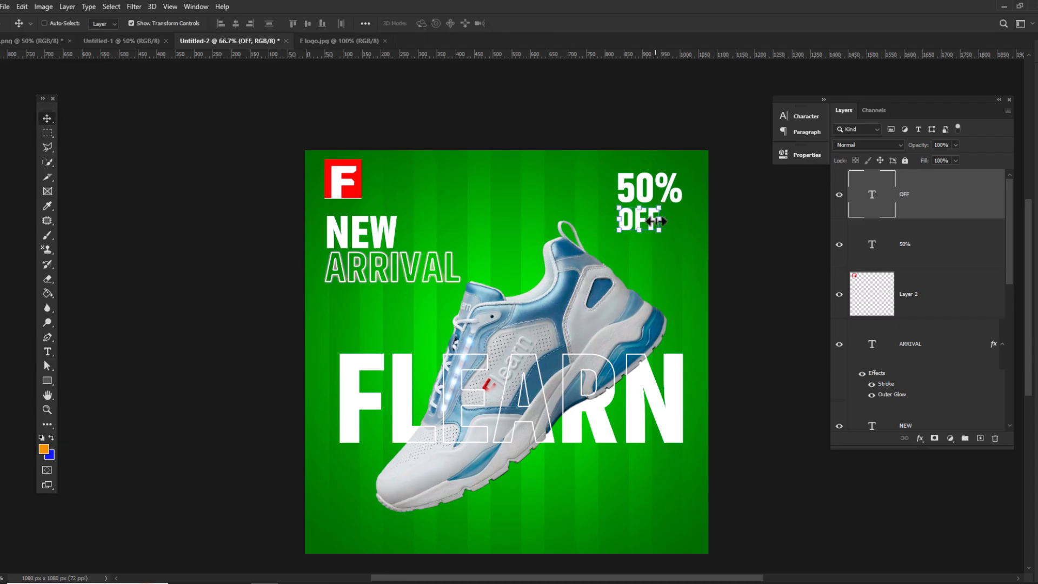
{"action": "key", "text": "Right"}
{"action": "key", "text": "Right"}
{"action": "key", "text": "Right"}
{"action": "key", "text": "Right"}
{"action": "key", "text": "Right"}
{"action": "key", "text": "Right"}
{"action": "key", "text": "Right"}
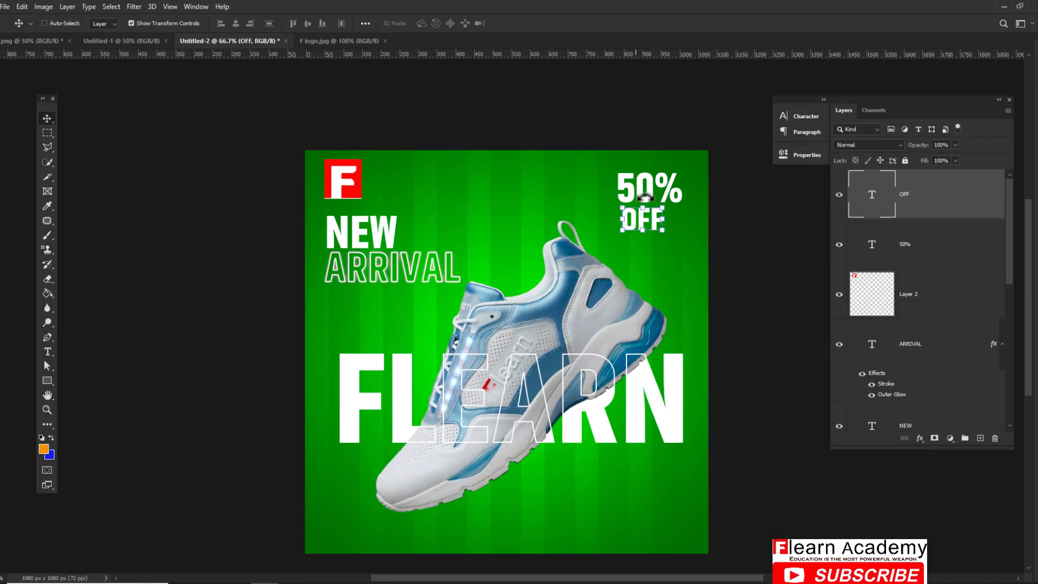
Step: Move the 50% text up a little and bring the OFF text up close beneath it
{"action": "right_click", "coordinate": [641, 199]}
{"action": "left_click", "coordinate": [645, 202]}
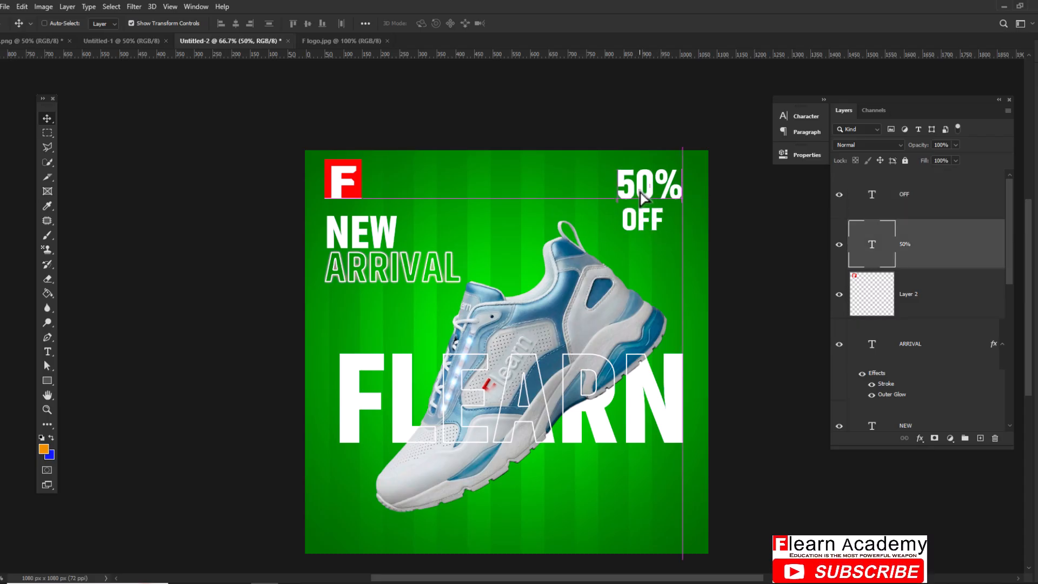
{"action": "right_click", "coordinate": [641, 227]}
{"action": "left_click", "coordinate": [653, 232]}
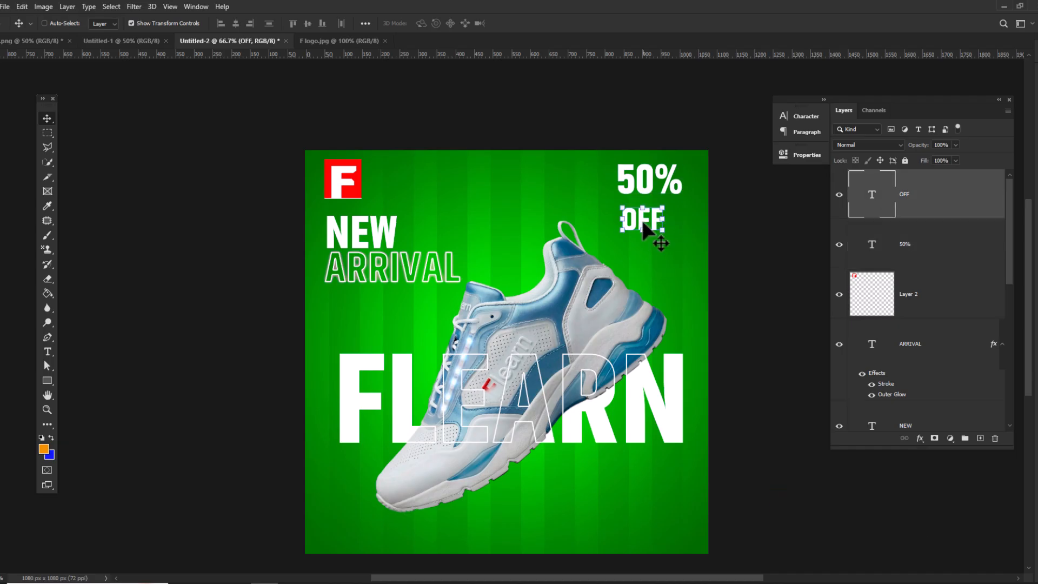
{"action": "left_click_drag", "start_coordinate": [649, 227], "coordinate": [640, 211]}
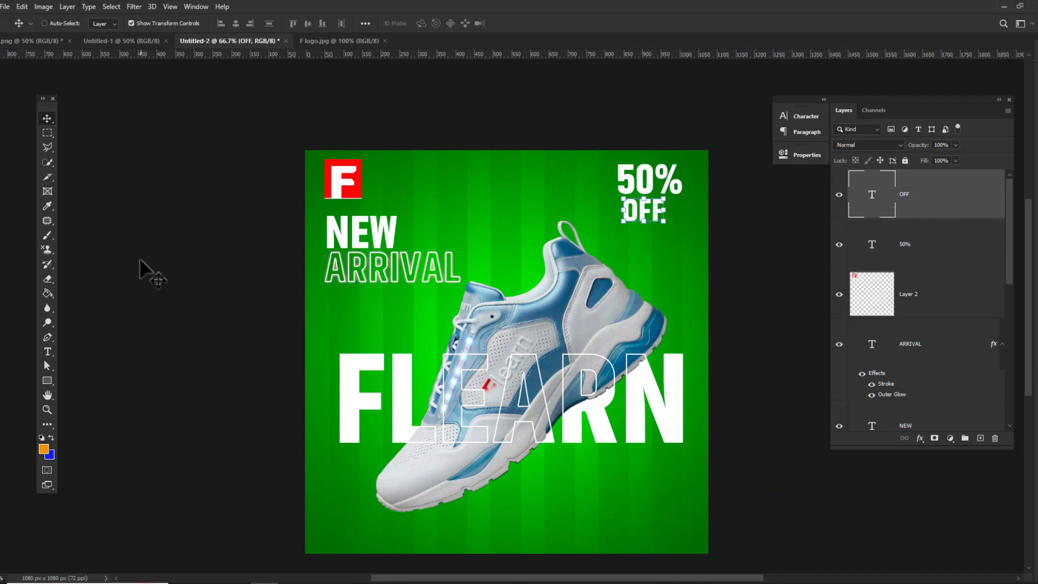
Step: Draw a white rectangle about 206 × 255 px over the 50% OFF text, extending past the canvas's upper edge, and round its linked corners
{"action": "left_click", "coordinate": [46, 379]}
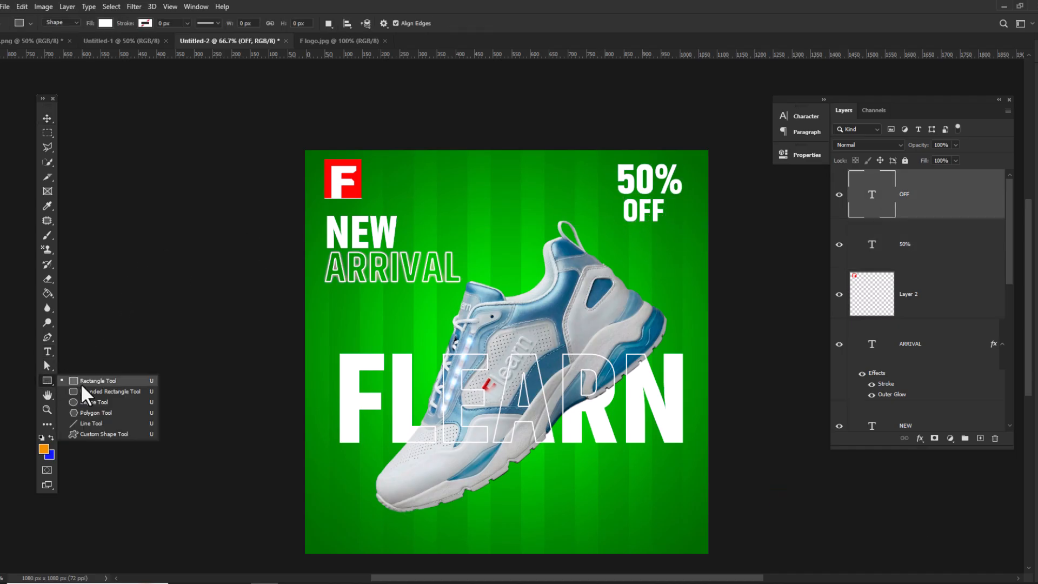
{"action": "left_click", "coordinate": [87, 383]}
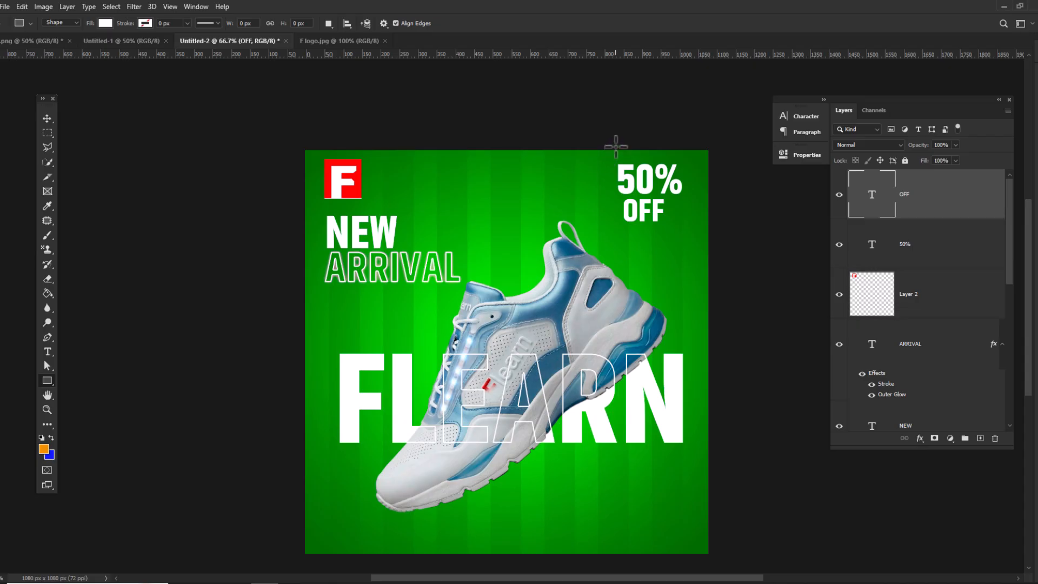
{"action": "left_click_drag", "start_coordinate": [616, 146], "coordinate": [688, 238]}
{"action": "left_click_drag", "start_coordinate": [623, 263], "coordinate": [636, 263]}
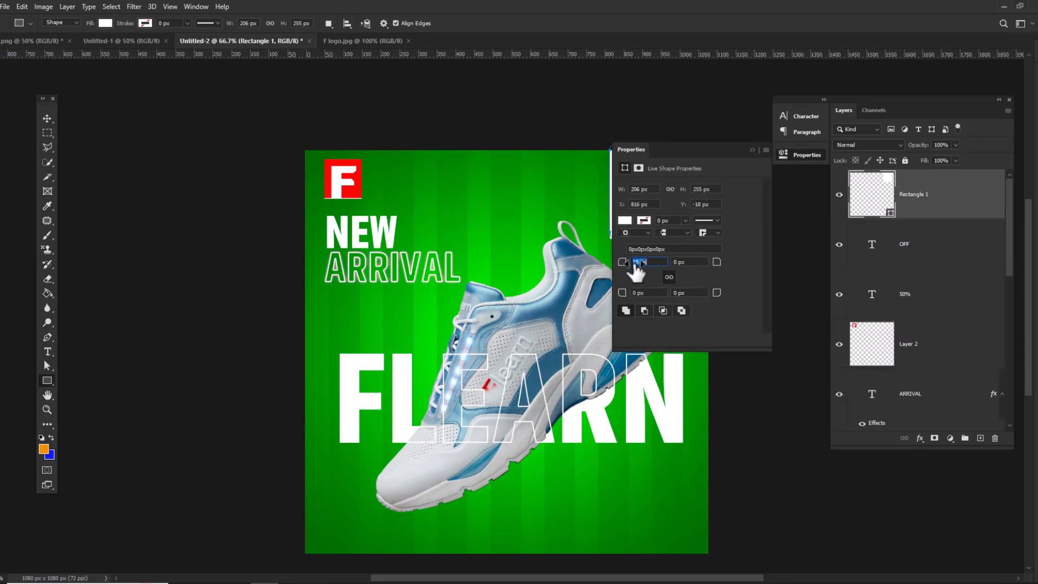
{"action": "left_click", "coordinate": [669, 276]}
{"action": "left_click", "coordinate": [775, 155]}
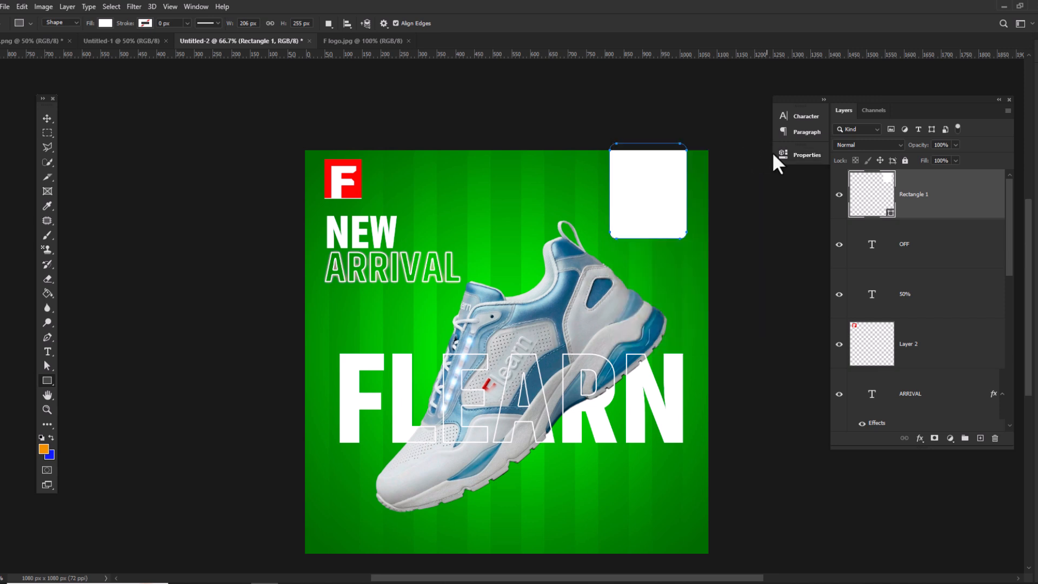
Step: Set the rectangle's fill to 0% and give it a white 5 px inside stroke at 80% opacity
{"action": "left_click_drag", "start_coordinate": [927, 167], "coordinate": [841, 179]}
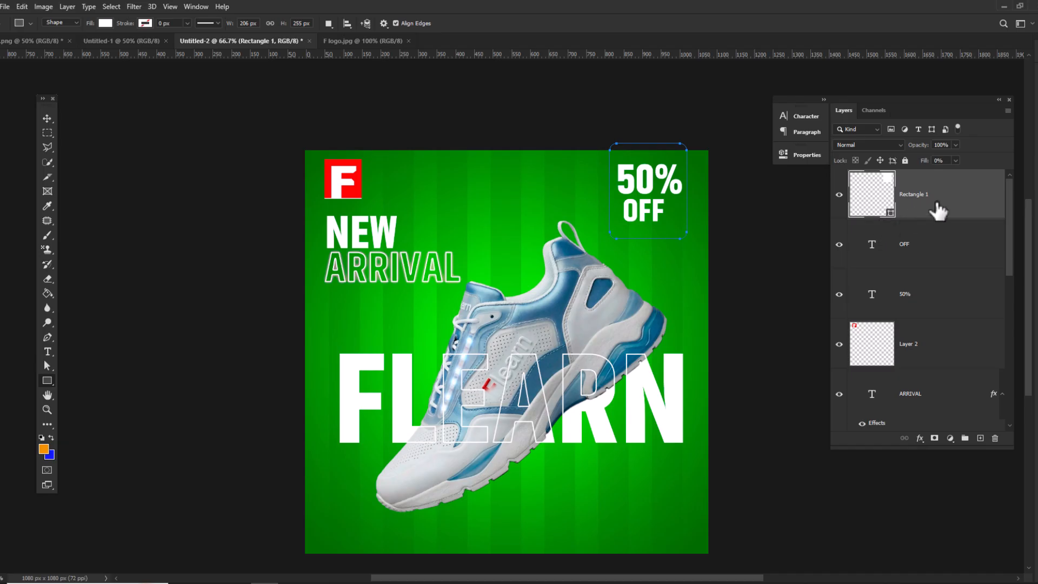
{"action": "left_click", "coordinate": [922, 439]}
{"action": "left_click", "coordinate": [929, 476]}
{"action": "left_click_drag", "start_coordinate": [680, 128], "coordinate": [596, 283]}
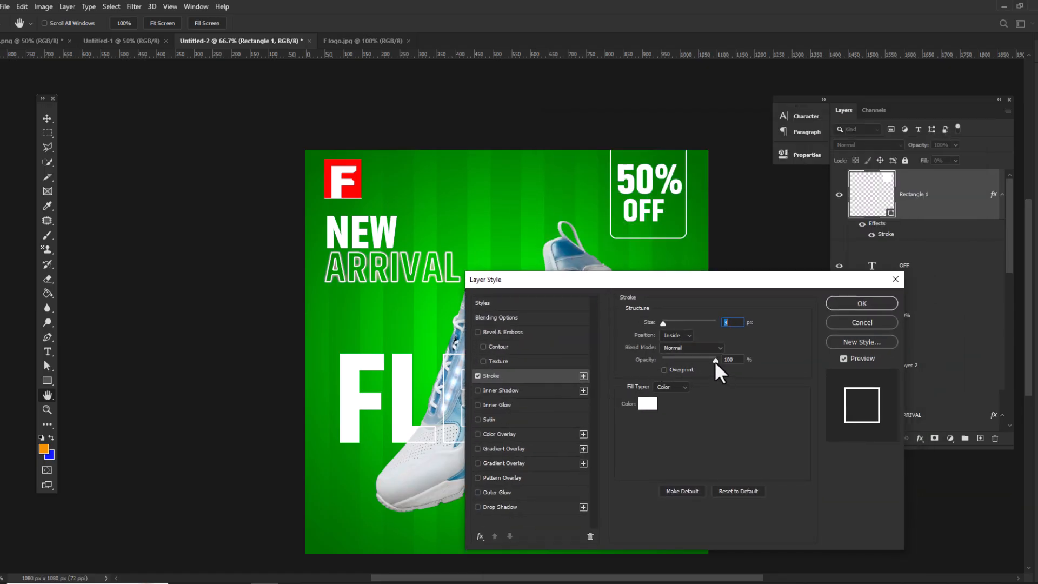
{"action": "left_click_drag", "start_coordinate": [715, 361], "coordinate": [705, 360]}
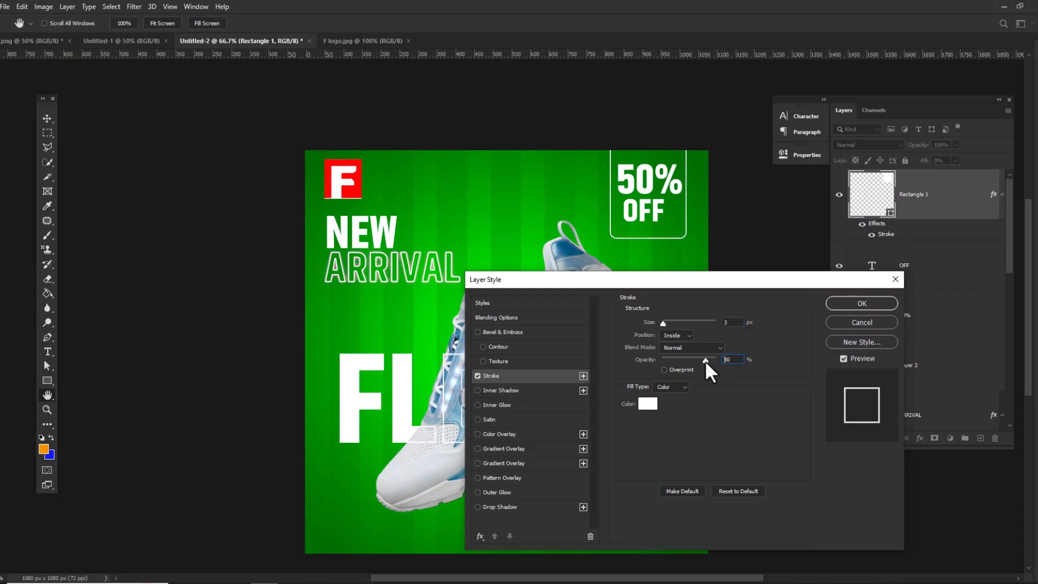
{"action": "left_click_drag", "start_coordinate": [662, 324], "coordinate": [664, 324]}
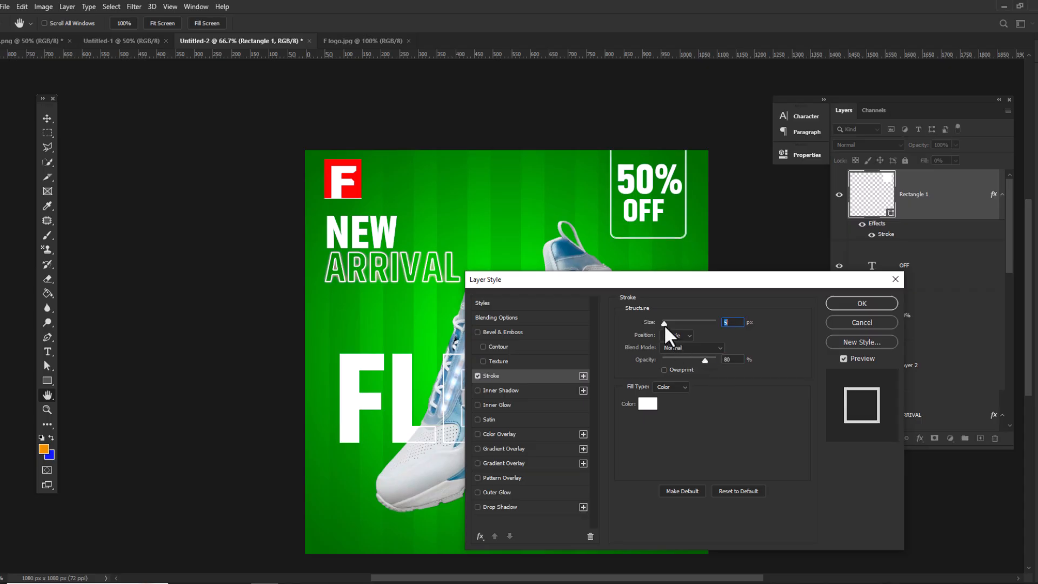
{"action": "left_click", "coordinate": [845, 304]}
Step: Move the outlined rectangle up so its lower edge sits just beneath the OFF text
{"action": "left_click", "coordinate": [47, 118]}
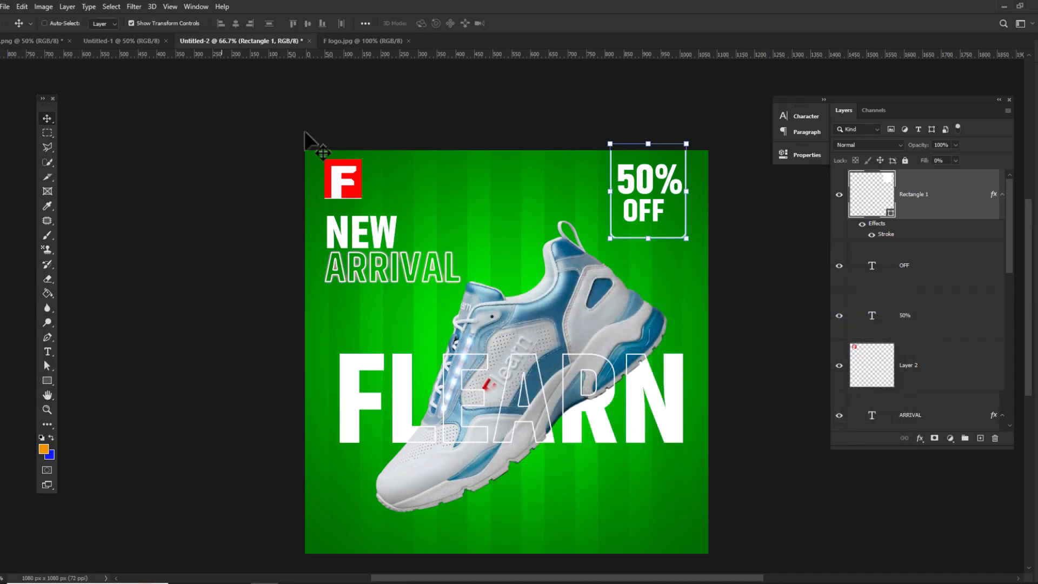
{"action": "key", "text": "Up"}
{"action": "key", "text": "Up"}
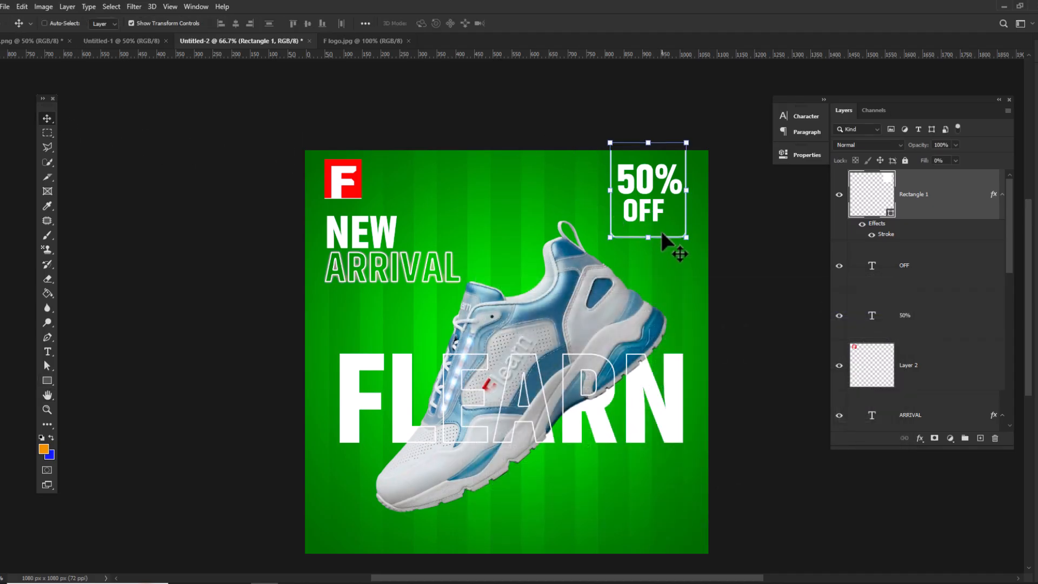
{"action": "key", "text": "shift+Up"}
{"action": "key", "text": "shift+Up"}
{"action": "key", "text": "shift+Up"}
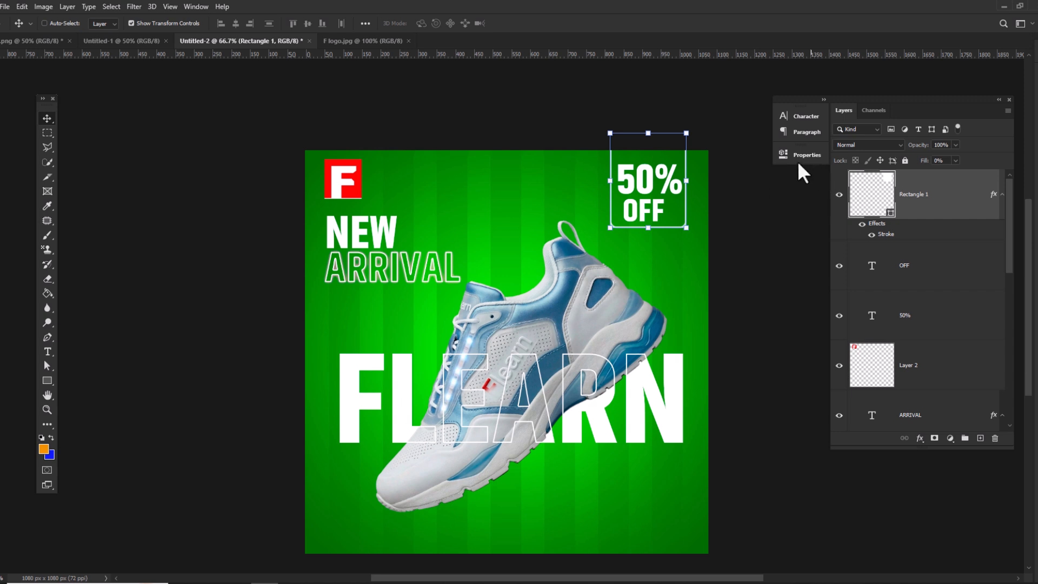
Step: Increase the outlined rectangle's corner radius and shift the rectangle slightly up and right around the 50% OFF text
{"action": "left_click", "coordinate": [799, 163]}
{"action": "left_click_drag", "start_coordinate": [623, 269], "coordinate": [640, 268]}
{"action": "left_click", "coordinate": [796, 158]}
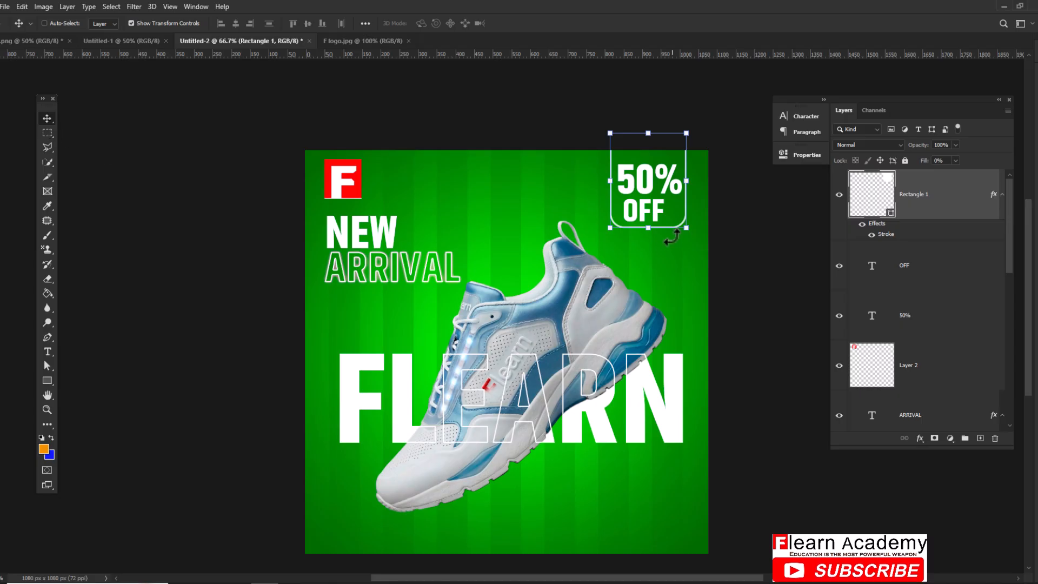
{"action": "right_click", "coordinate": [645, 188]}
{"action": "left_click", "coordinate": [652, 187]}
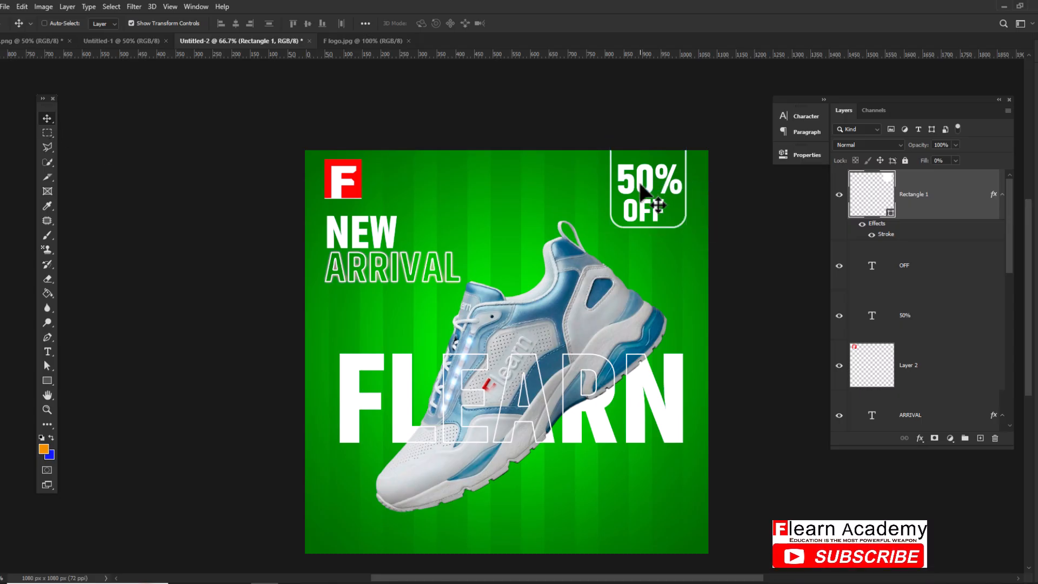
{"action": "left_click_drag", "start_coordinate": [644, 189], "coordinate": [642, 191]}
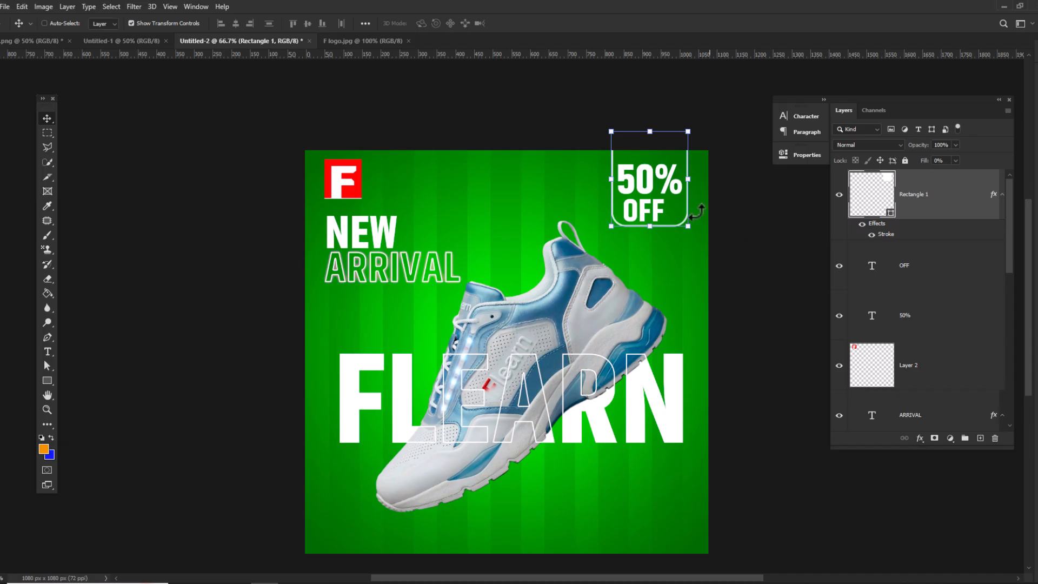
Step: Nudge the 50% text slightly up and the OFF text slightly right to balance both inside the rounded frame
{"action": "right_click", "coordinate": [638, 189]}
{"action": "left_click", "coordinate": [656, 193]}
{"action": "right_click", "coordinate": [637, 187]}
{"action": "left_click", "coordinate": [654, 201]}
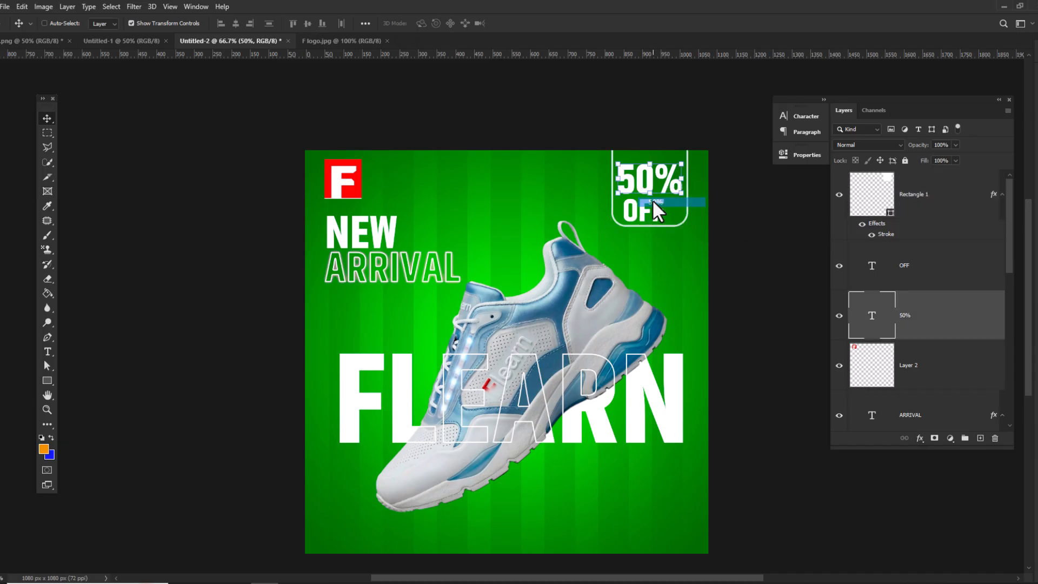
{"action": "right_click", "coordinate": [650, 219]}
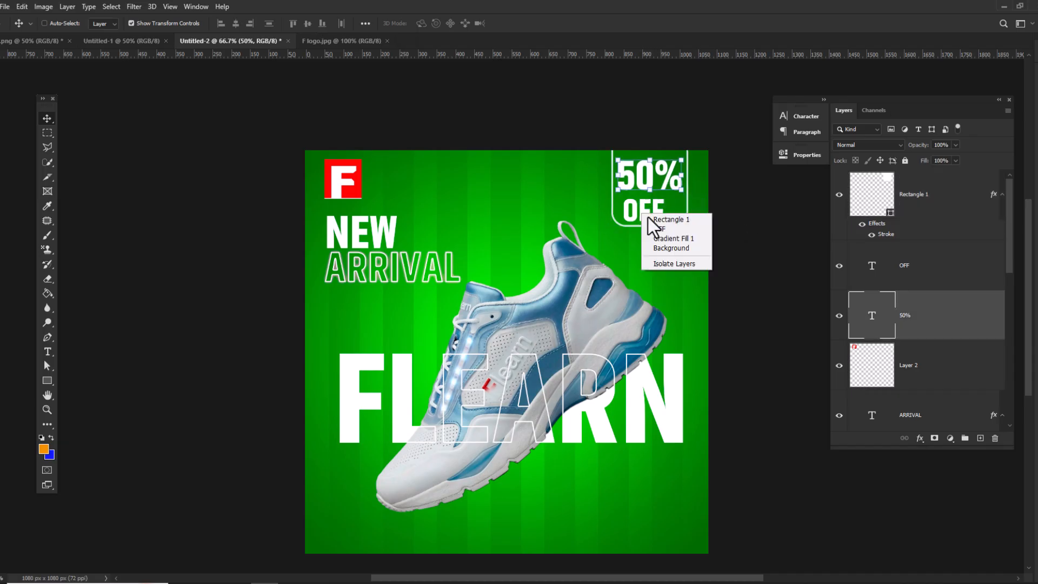
{"action": "left_click", "coordinate": [648, 216]}
{"action": "right_click", "coordinate": [644, 214]}
{"action": "left_click", "coordinate": [654, 228]}
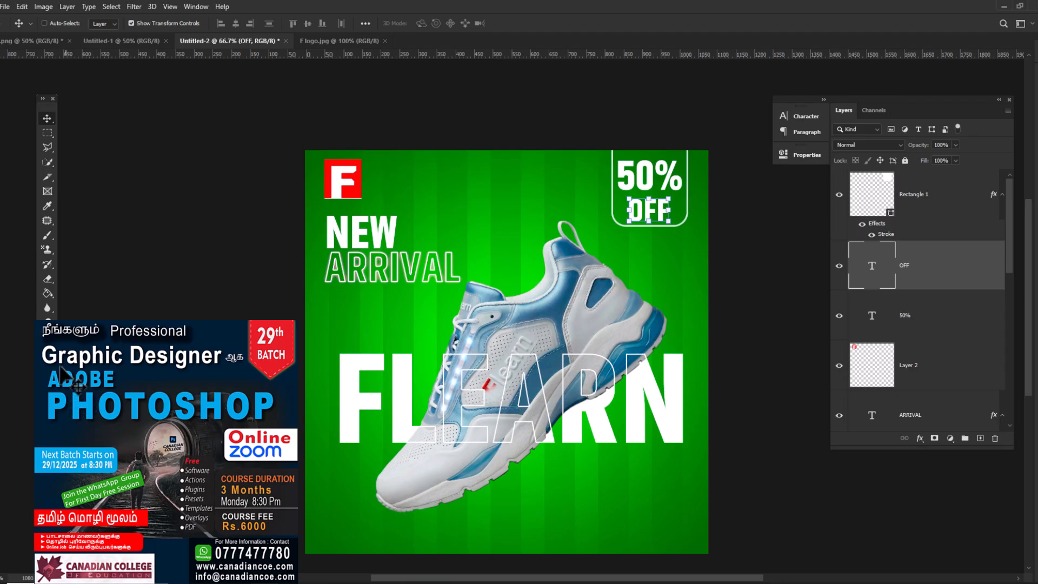
Step: Add the text ORDER NOW below the end of the FLEARN title, in the canvas's lower-right area
{"action": "left_click", "coordinate": [47, 352]}
{"action": "left_click", "coordinate": [554, 493]}
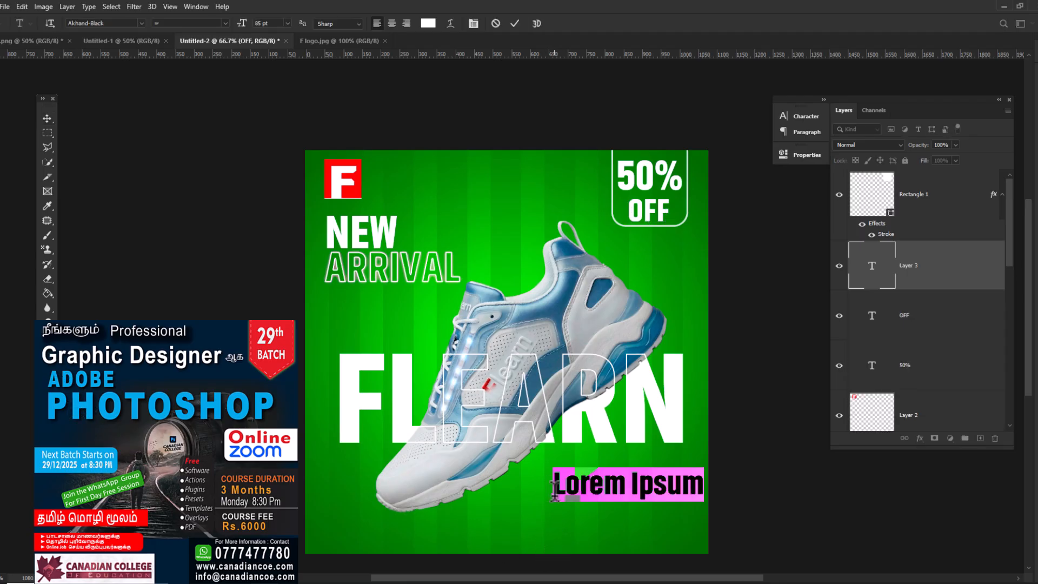
{"action": "type", "text": "ORDER NOW"}
Step: Format ORDER NOW in Akhand-Semilight at 53 pt and move it right to align with the right edge of FLEARN
{"action": "double_click", "coordinate": [559, 489]}
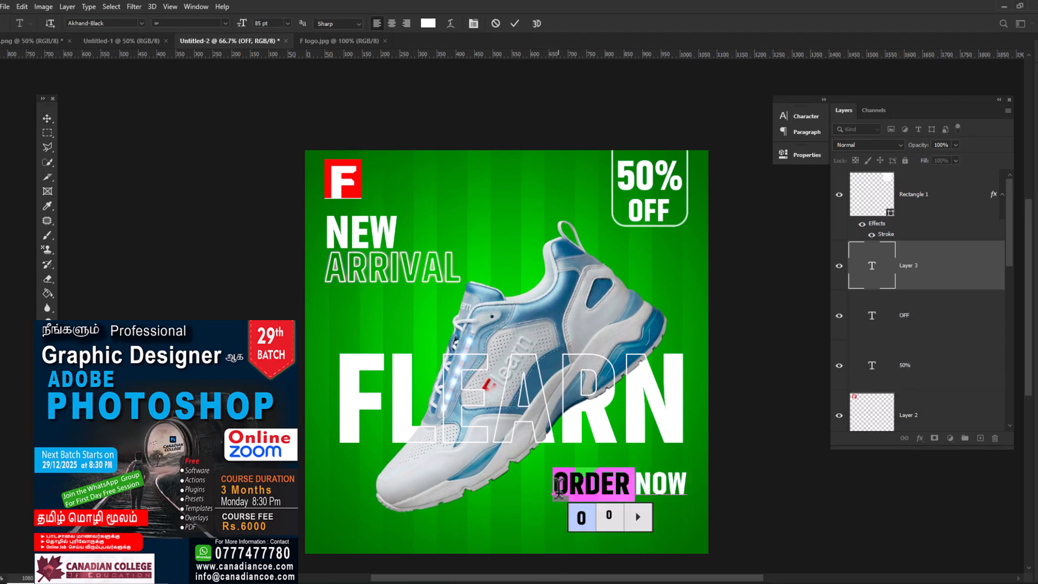
{"action": "key", "text": "ctrl+a"}
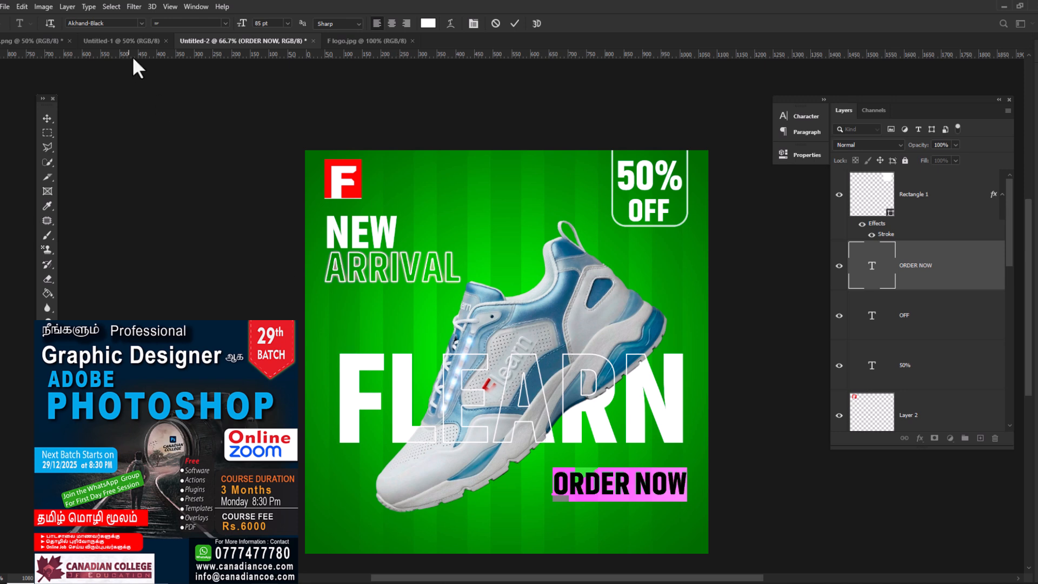
{"action": "left_click", "coordinate": [138, 23]}
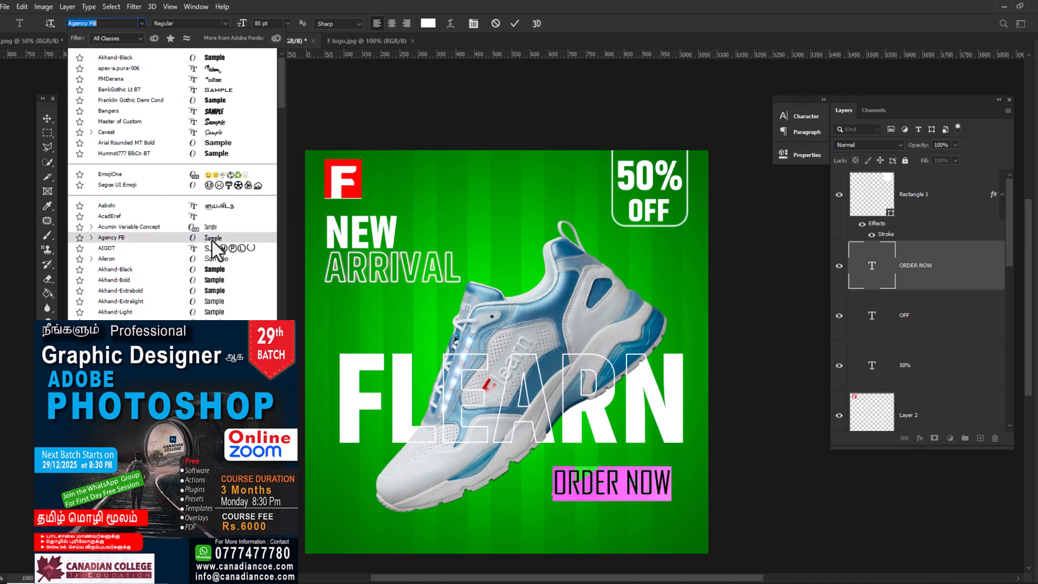
{"action": "left_click", "coordinate": [220, 347]}
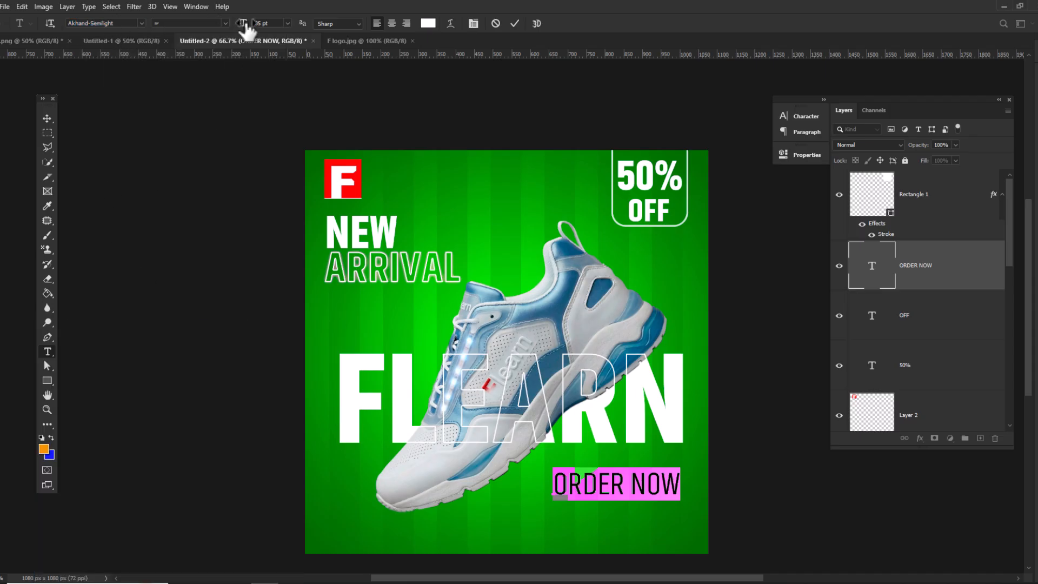
{"action": "left_click_drag", "start_coordinate": [242, 24], "coordinate": [227, 26]}
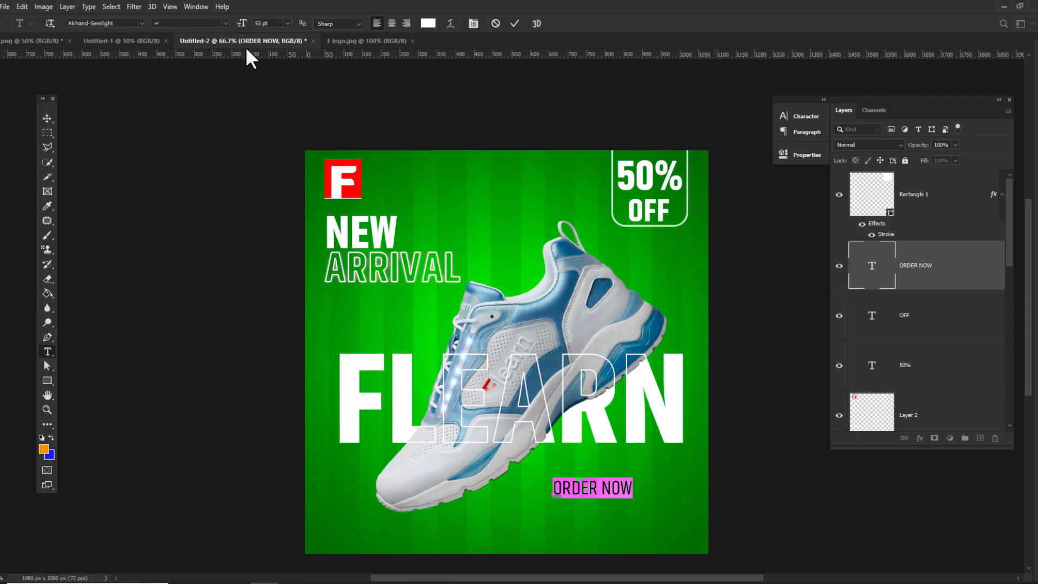
{"action": "left_click", "coordinate": [47, 118]}
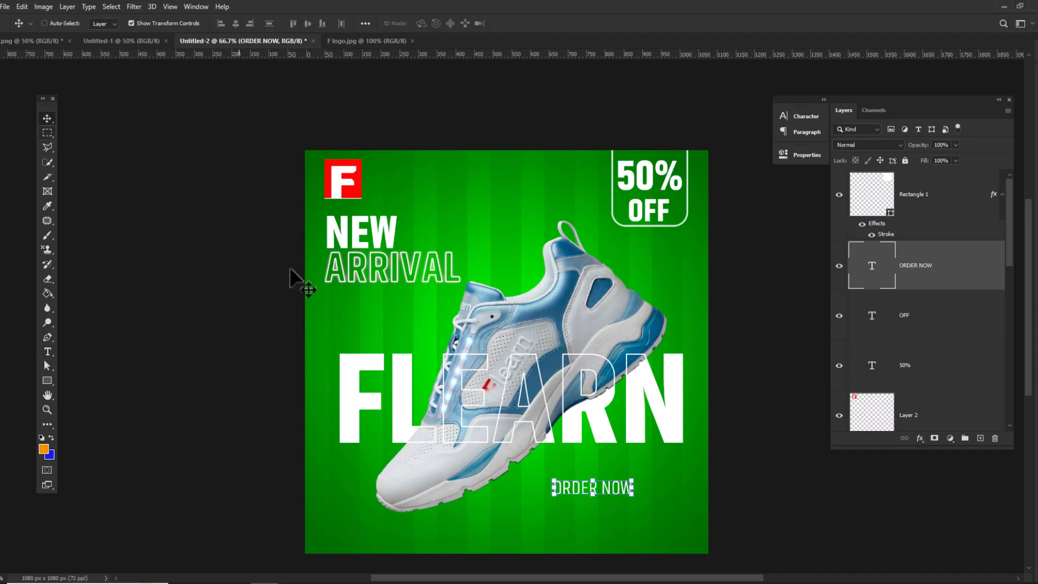
{"action": "left_click_drag", "start_coordinate": [611, 485], "coordinate": [607, 252]}
{"action": "key", "text": "ctrl+plus"}
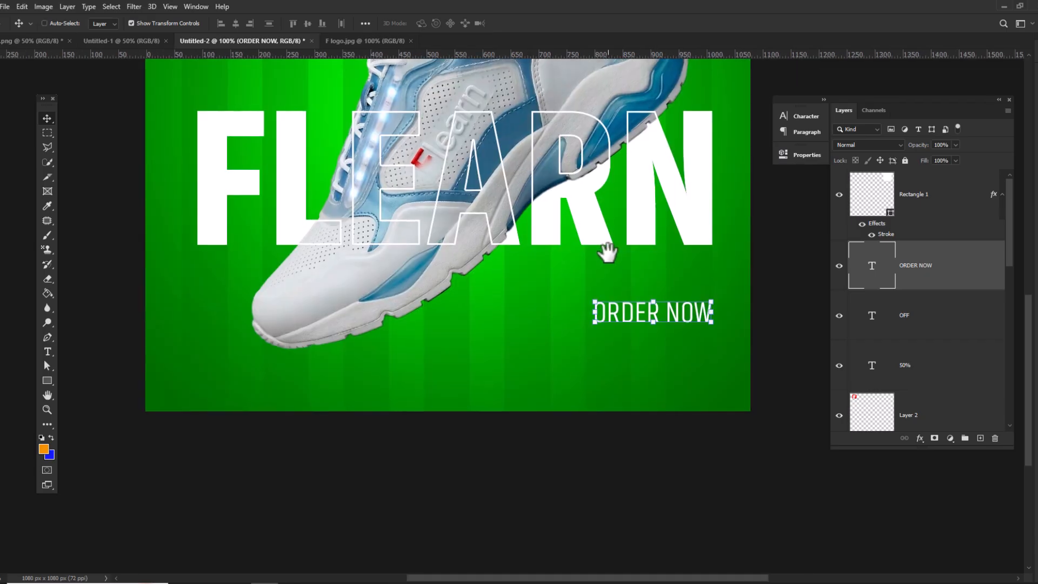
Step: Draw a white rectangle about 259 × 59 px over ORDER NOW, round all corners to 22 px and set its layer fill to 0%
{"action": "left_click", "coordinate": [47, 381]}
{"action": "left_click_drag", "start_coordinate": [578, 297], "coordinate": [724, 327]}
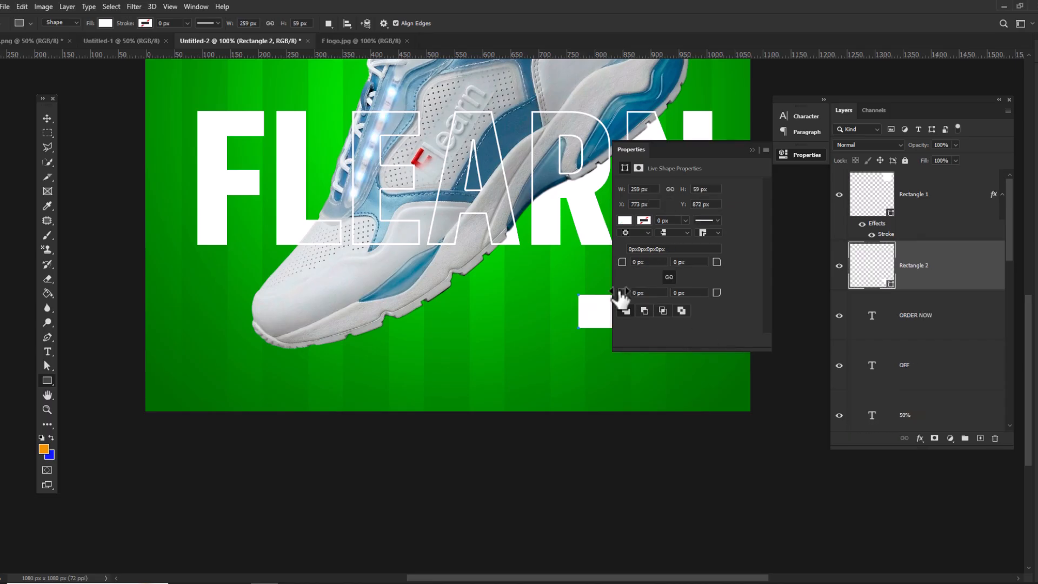
{"action": "left_click_drag", "start_coordinate": [627, 267], "coordinate": [641, 269]}
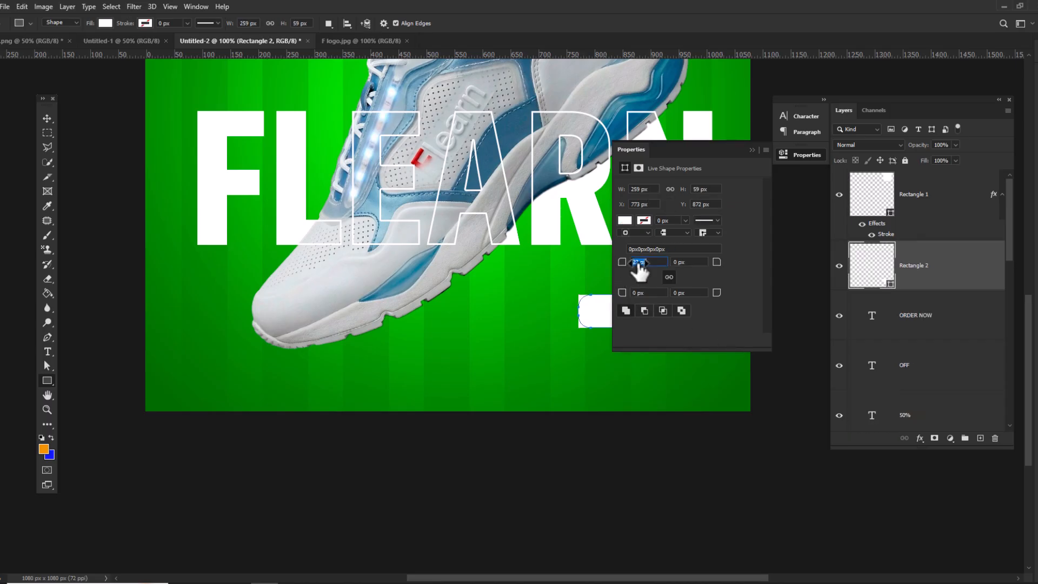
{"action": "left_click", "coordinate": [47, 119]}
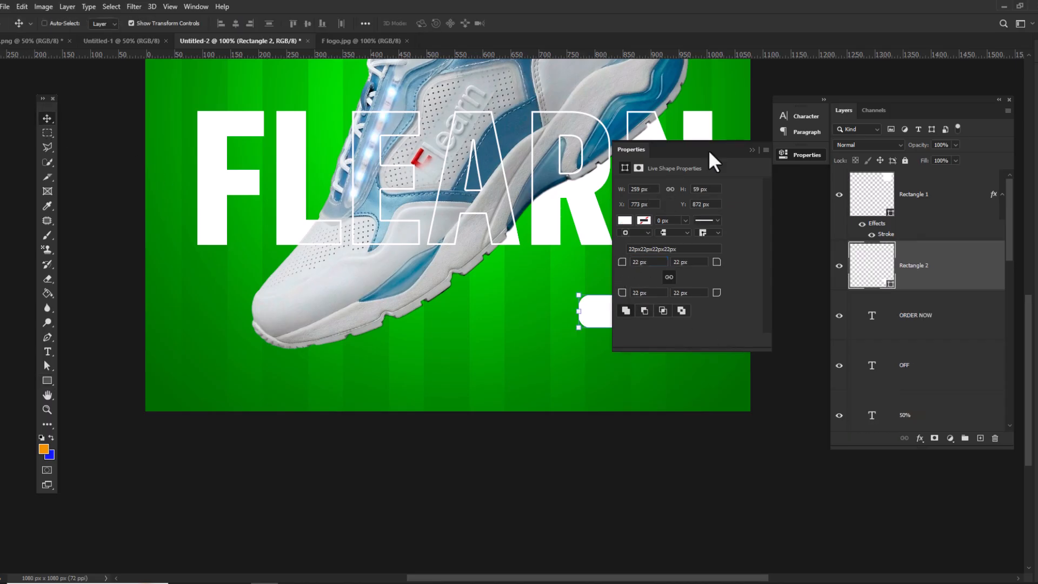
{"action": "left_click_drag", "start_coordinate": [925, 161], "coordinate": [851, 180]}
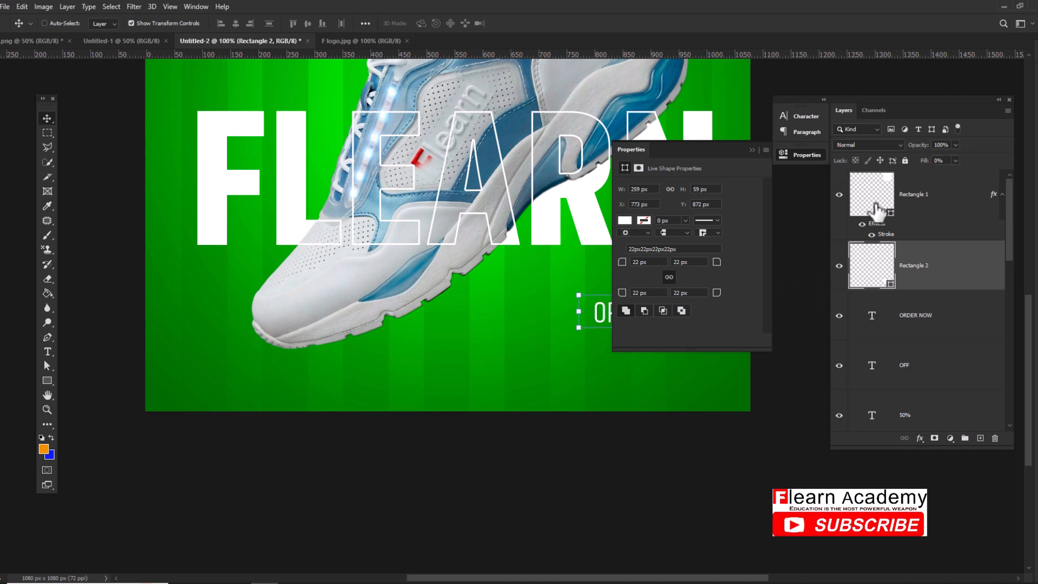
Step: Give the rectangle around ORDER NOW a white dashed stroke about 5 px wide
{"action": "left_click", "coordinate": [640, 222]}
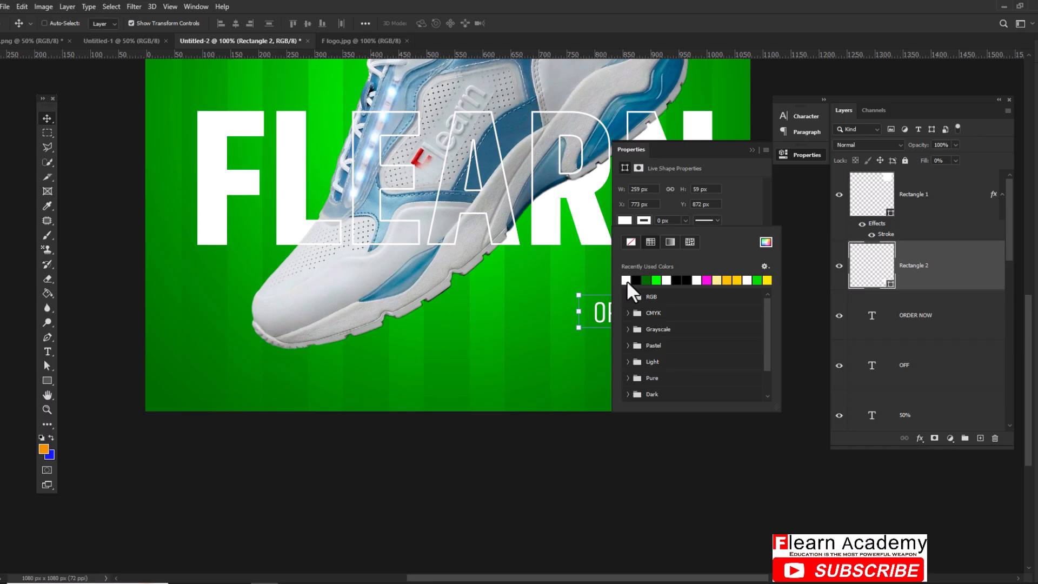
{"action": "left_click", "coordinate": [686, 220]}
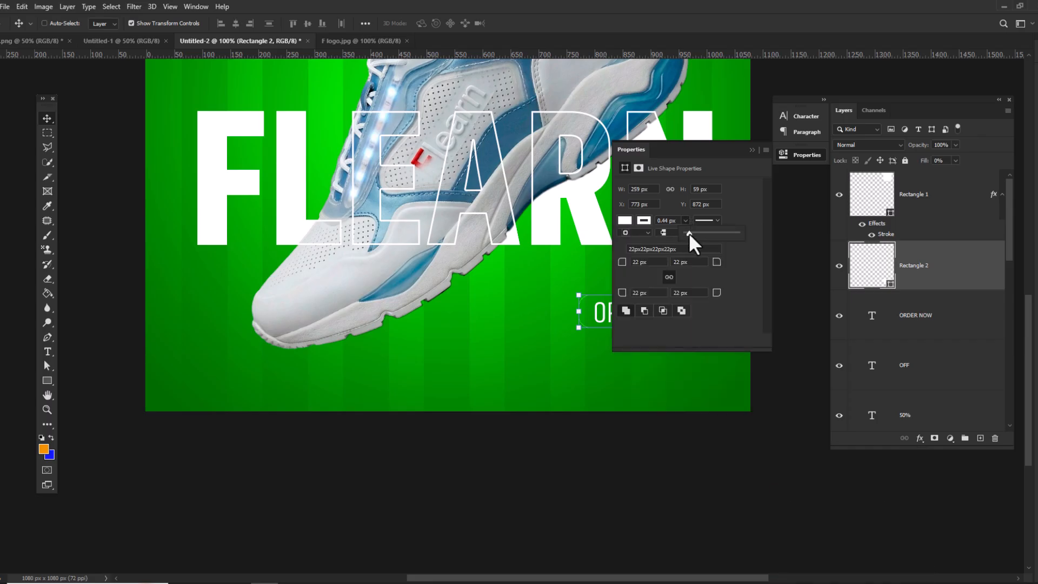
{"action": "left_click_drag", "start_coordinate": [693, 234], "coordinate": [697, 233]}
{"action": "left_click", "coordinate": [714, 221]}
{"action": "left_click", "coordinate": [687, 276]}
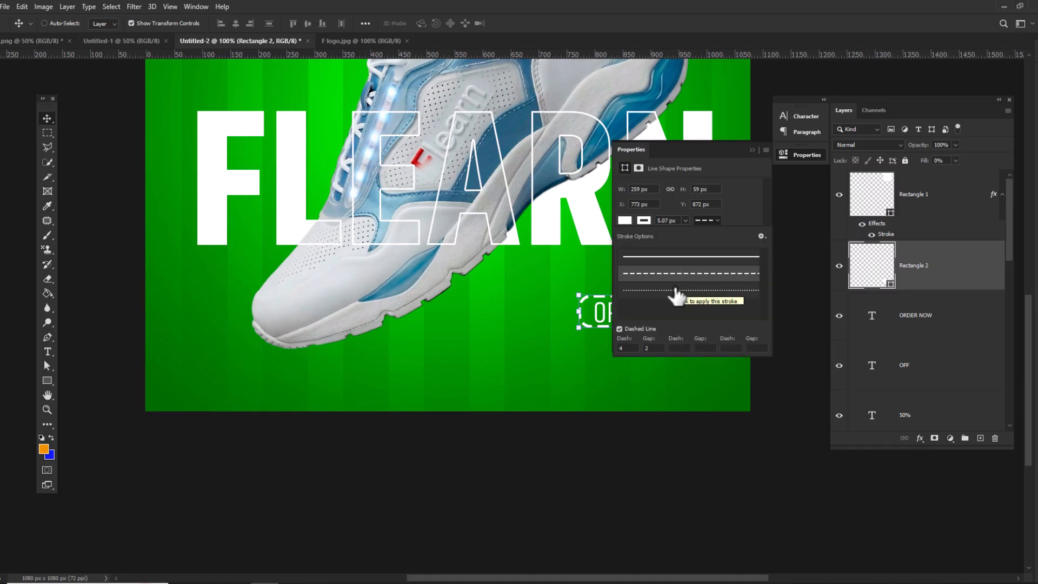
{"action": "left_click", "coordinate": [675, 290]}
{"action": "left_click", "coordinate": [680, 274]}
{"action": "left_click", "coordinate": [752, 150]}
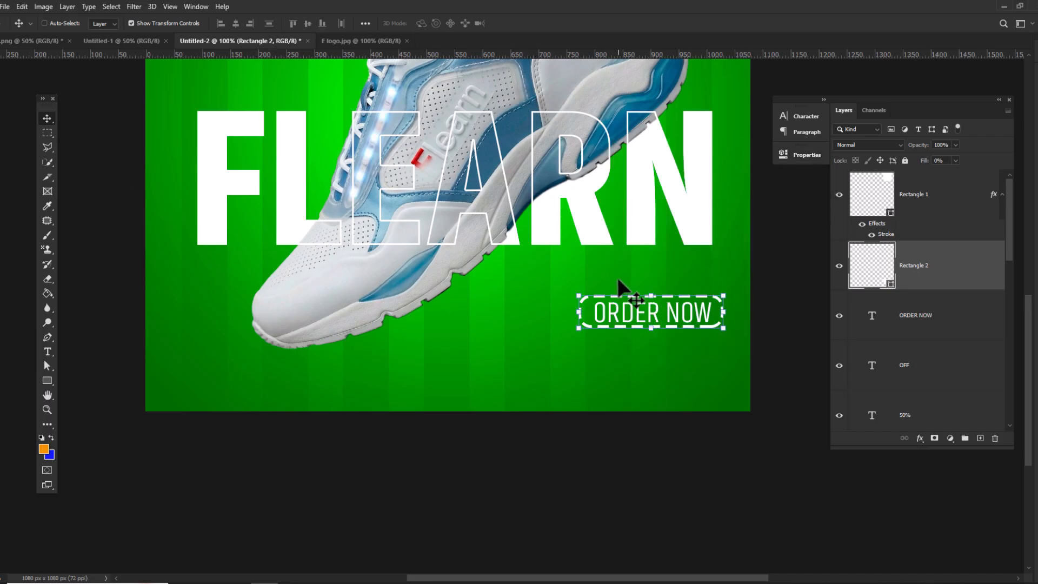
Step: Thin the stroke of the dashed frame around ORDER NOW to slightly under 2.5 px
{"action": "left_click", "coordinate": [805, 154]}
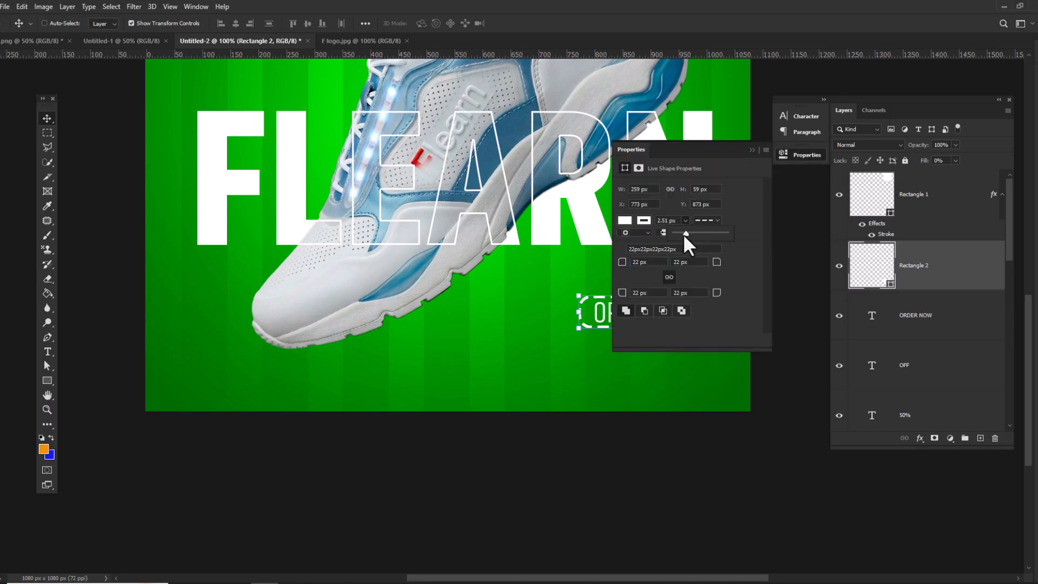
{"action": "left_click_drag", "start_coordinate": [685, 234], "coordinate": [683, 235]}
{"action": "left_click", "coordinate": [756, 148]}
{"action": "left_click", "coordinate": [815, 156]}
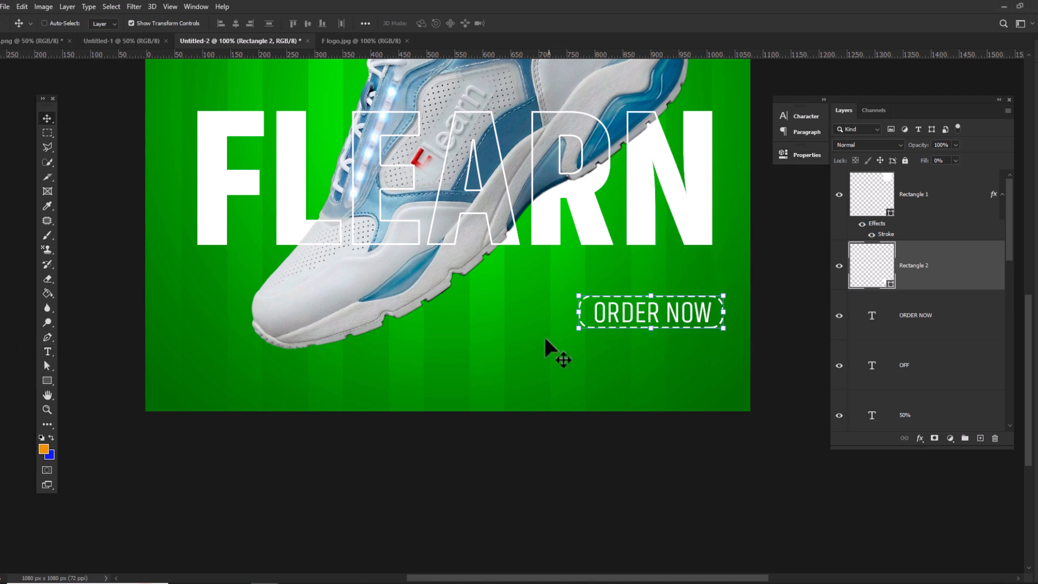
{"action": "left_click", "coordinate": [48, 352]}
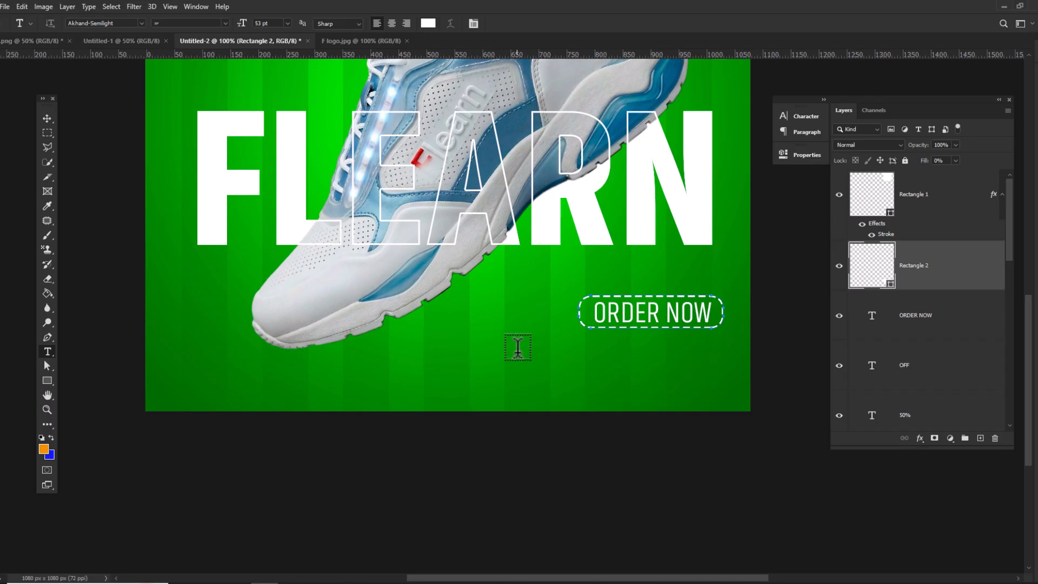
{"action": "left_click", "coordinate": [530, 355]}
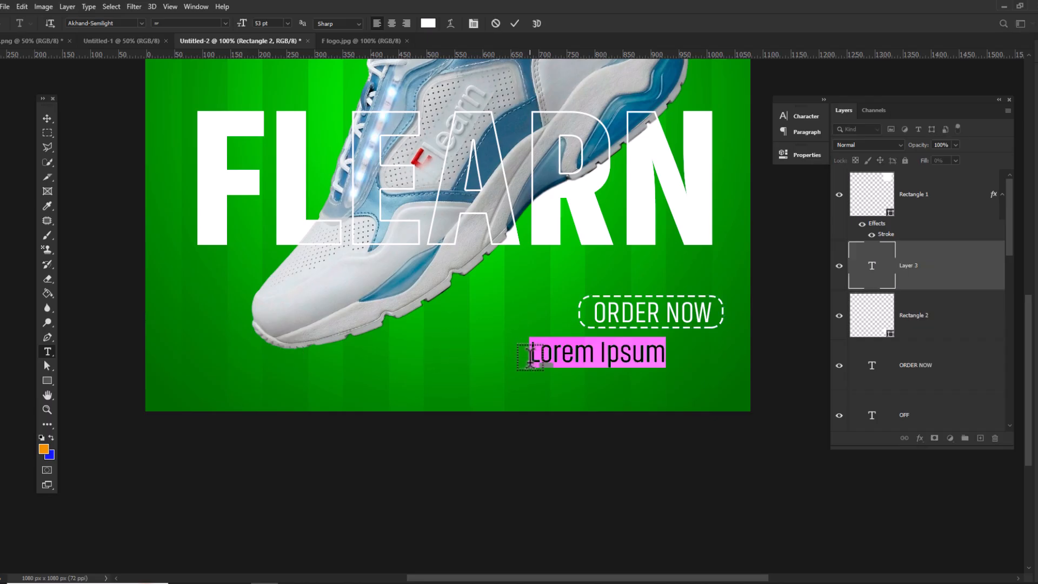
{"action": "type", "text": "WWW"}
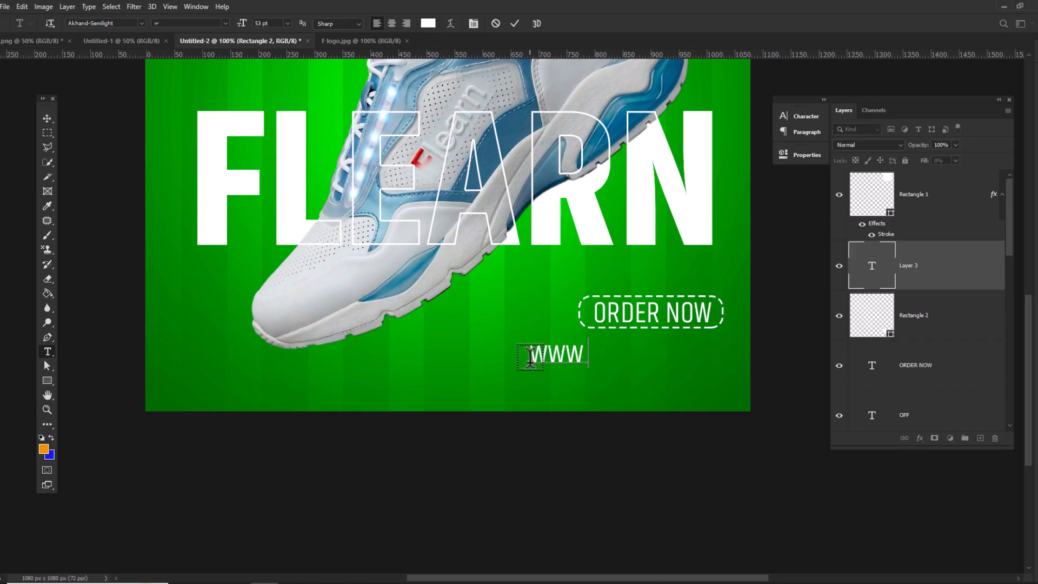
{"action": "type", "text": ".flearn.com"}
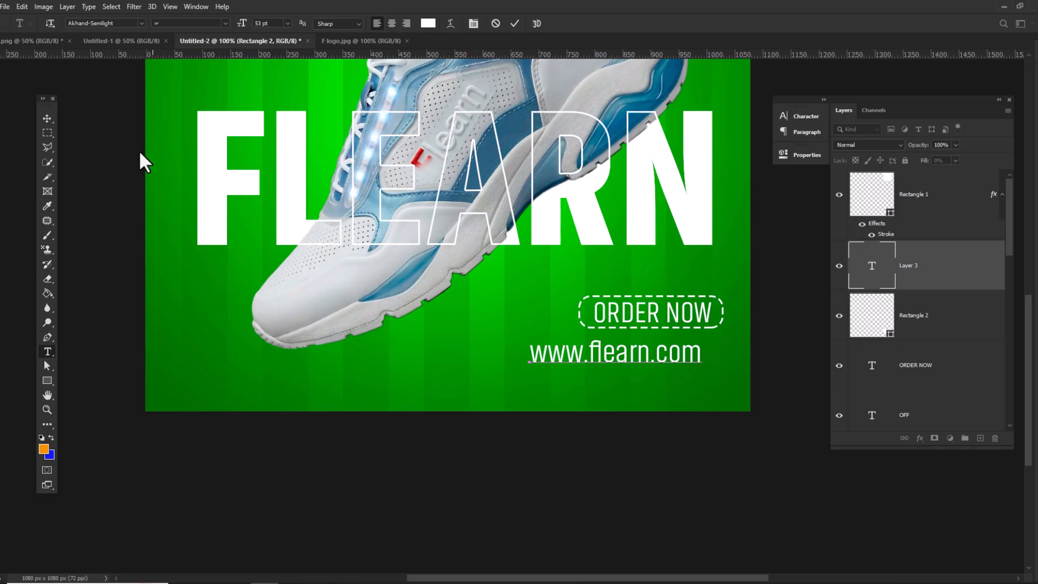
{"action": "left_click", "coordinate": [47, 118]}
{"action": "key", "text": "ctrl+t"}
{"action": "left_click_drag", "start_coordinate": [531, 365], "coordinate": [585, 361]}
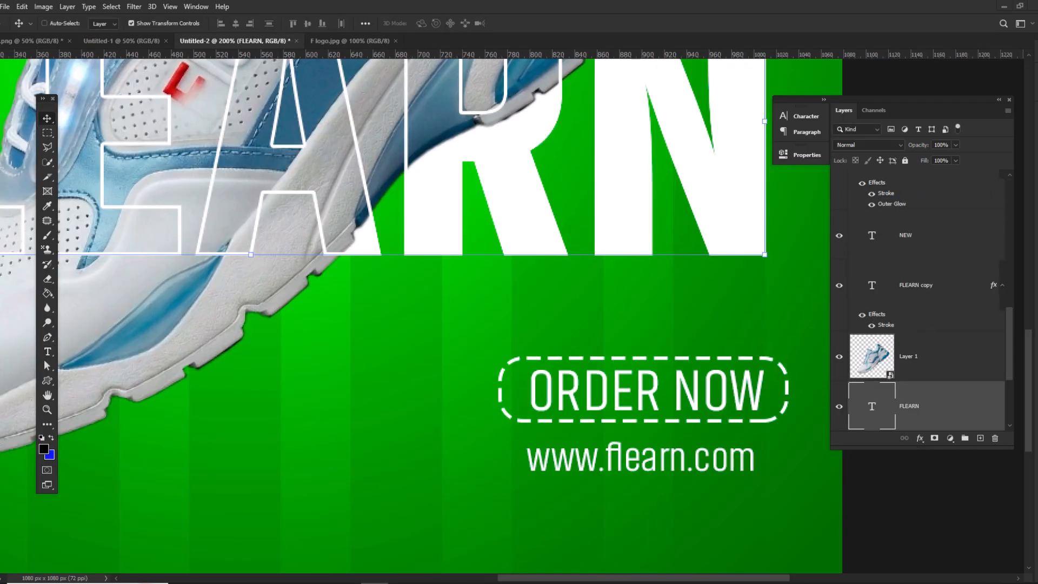
Step: Add a new layer directly beneath the sneaker layer and shape the 600 px Soft Round brush into a wide, flat ellipse
{"action": "key", "text": "ctrl+0"}
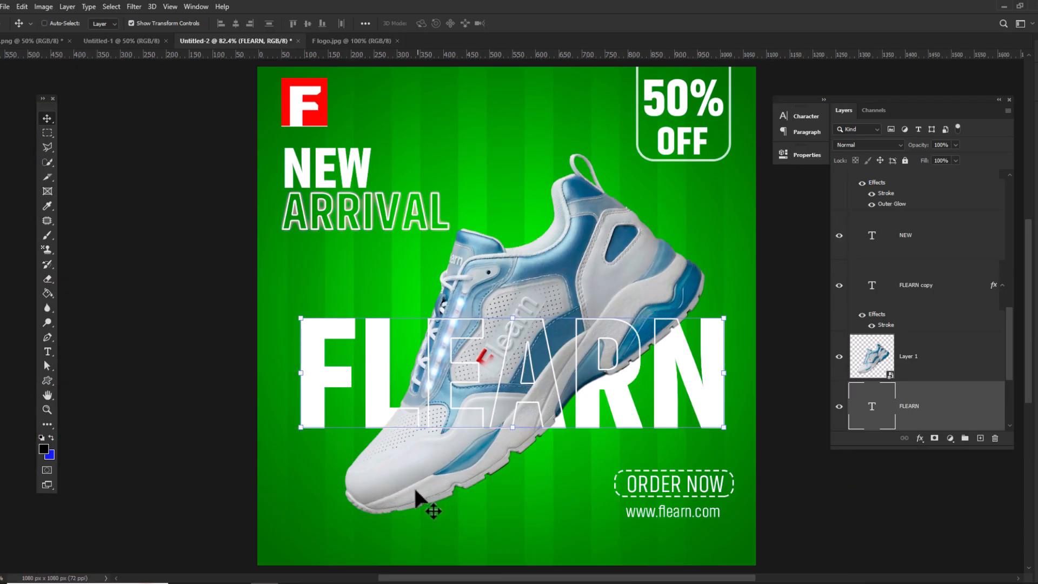
{"action": "left_click", "coordinate": [926, 363]}
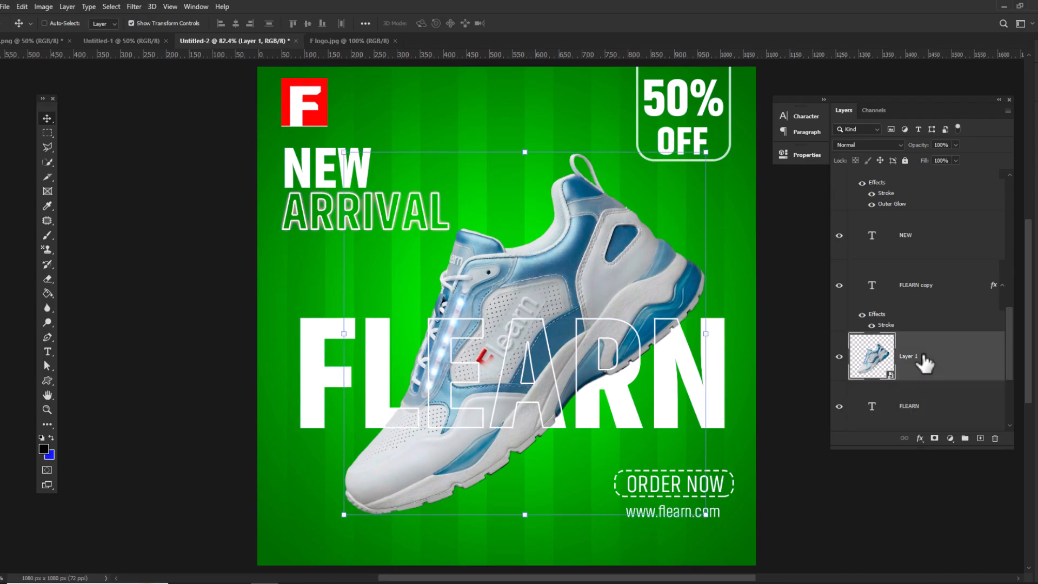
{"action": "left_click", "coordinate": [980, 437]}
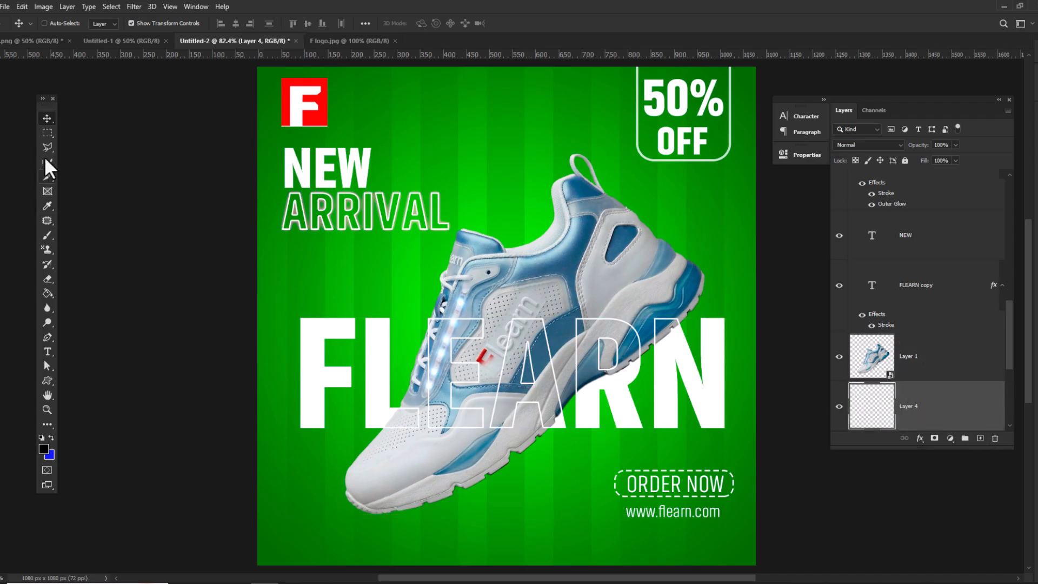
{"action": "left_click", "coordinate": [48, 235]}
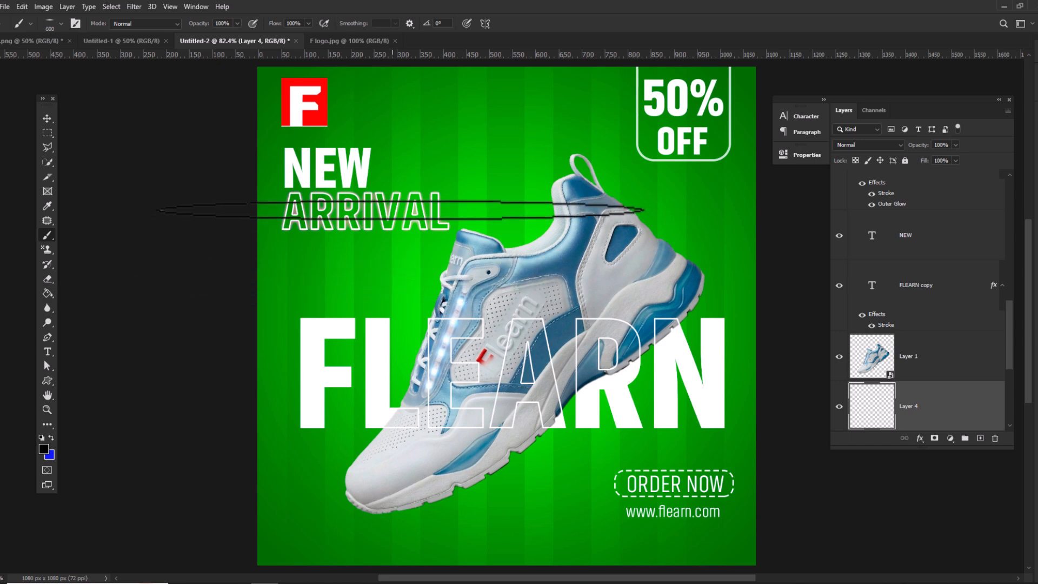
{"action": "right_click", "coordinate": [454, 230]}
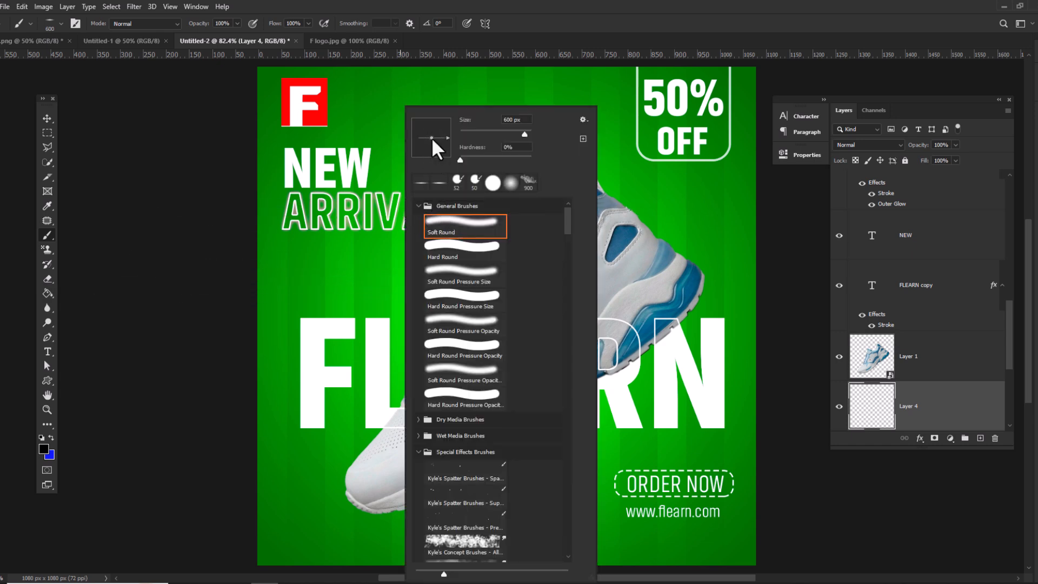
{"action": "key", "text": "Return"}
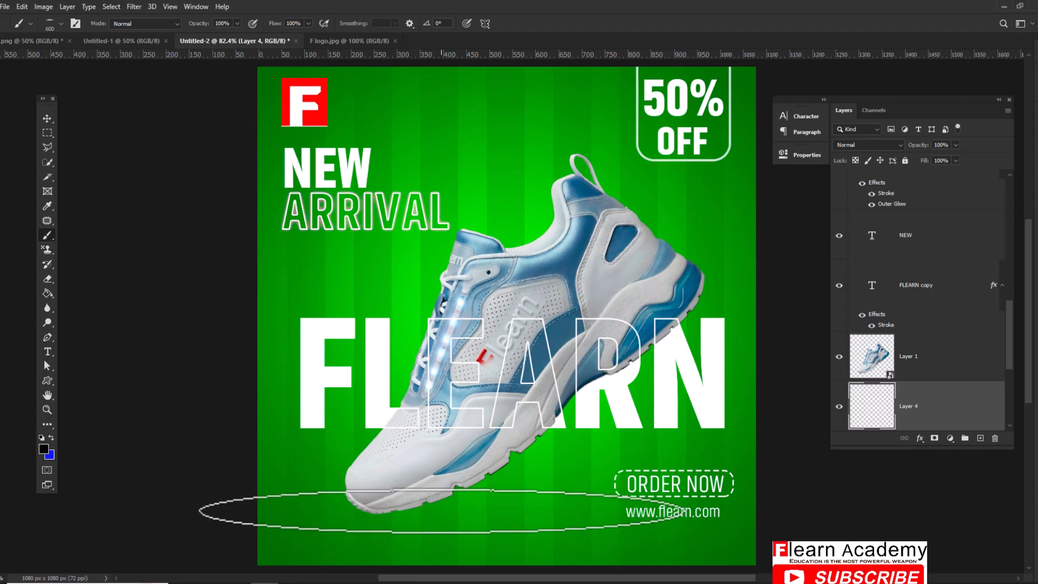
Step: Paint a black elliptical shadow beneath the sneaker's toe and lower the shadow layer's opacity to 32%
{"action": "left_click", "coordinate": [442, 512]}
{"action": "left_click", "coordinate": [442, 513]}
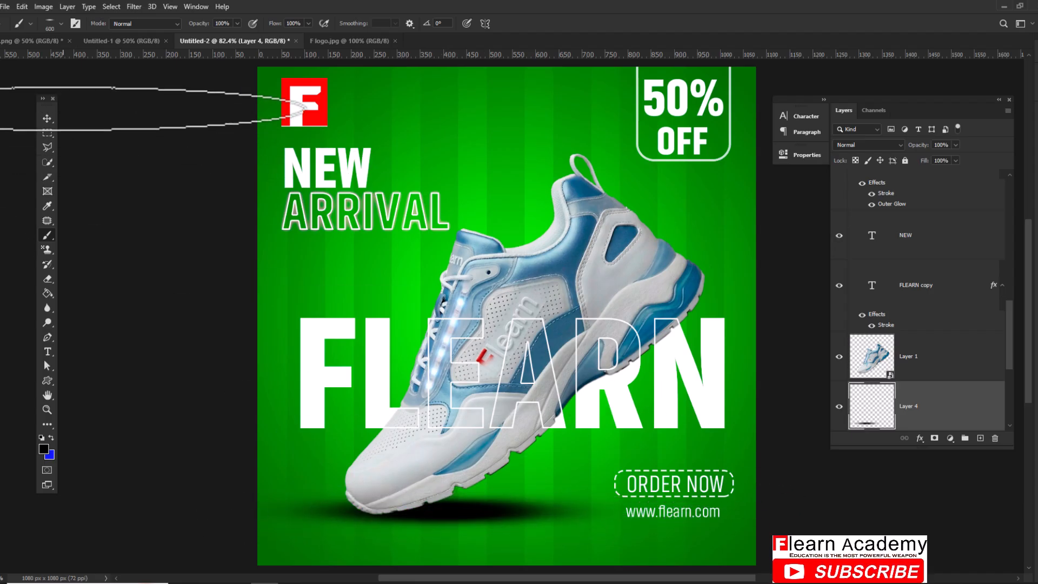
{"action": "left_click", "coordinate": [47, 118]}
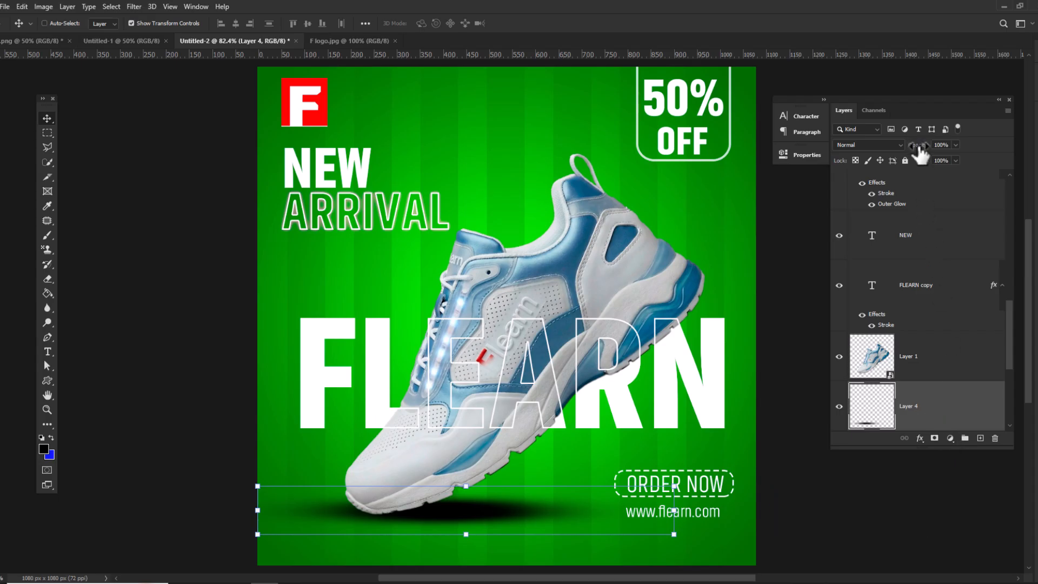
{"action": "left_click_drag", "start_coordinate": [919, 147], "coordinate": [883, 157]}
Step: Stamp all visible layers into a new merged layer above Rectangle 1 at the top of the layer stack
{"action": "scroll", "coordinate": [595, 497], "scroll_direction": "down", "scroll_amount": 3}
{"action": "right_click", "coordinate": [560, 490]}
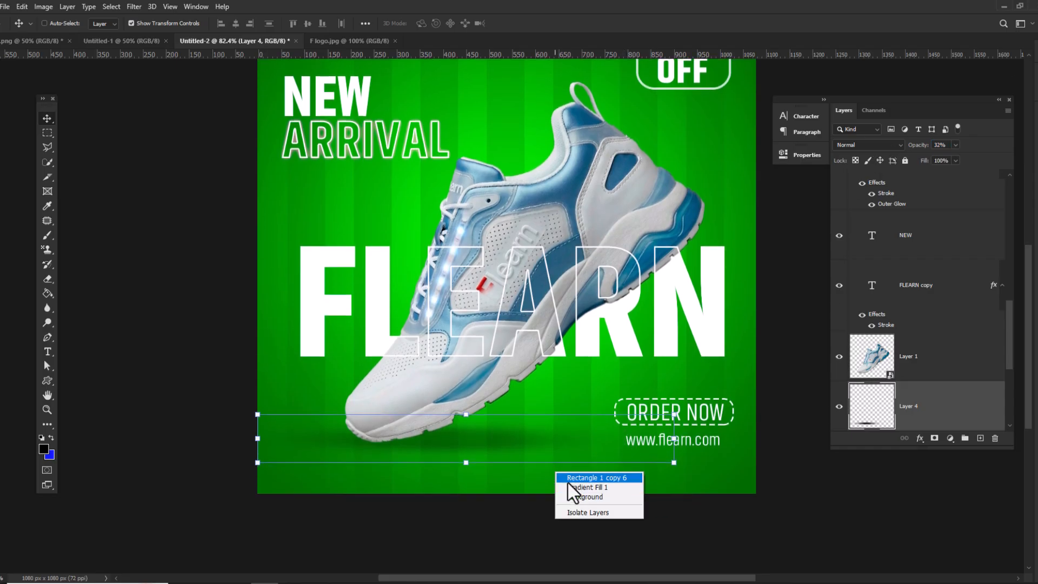
{"action": "left_click", "coordinate": [572, 479]}
{"action": "scroll", "coordinate": [676, 460], "scroll_direction": "up", "scroll_amount": 1}
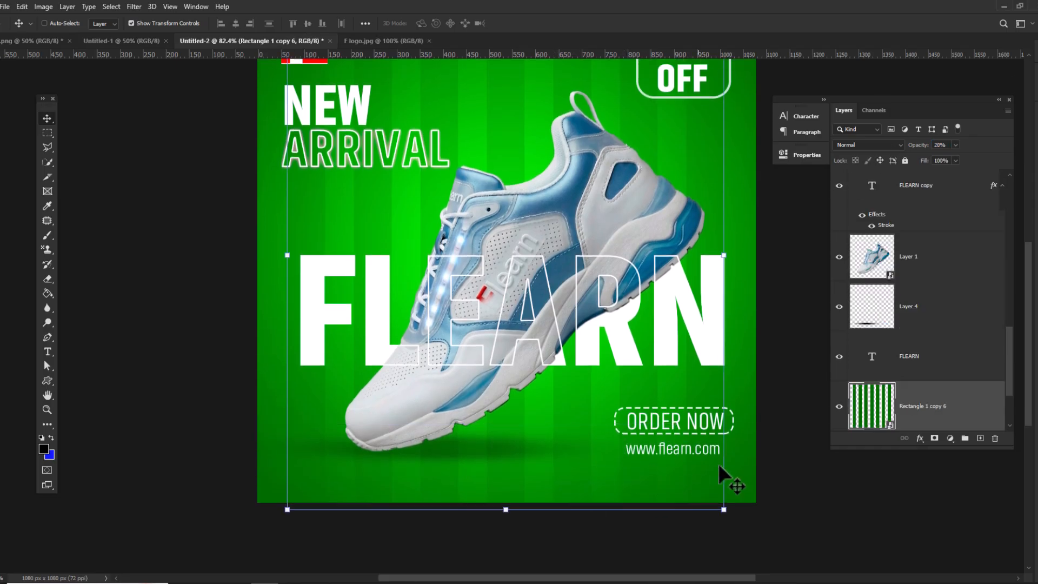
{"action": "scroll", "coordinate": [936, 359], "scroll_direction": "up", "scroll_amount": 5}
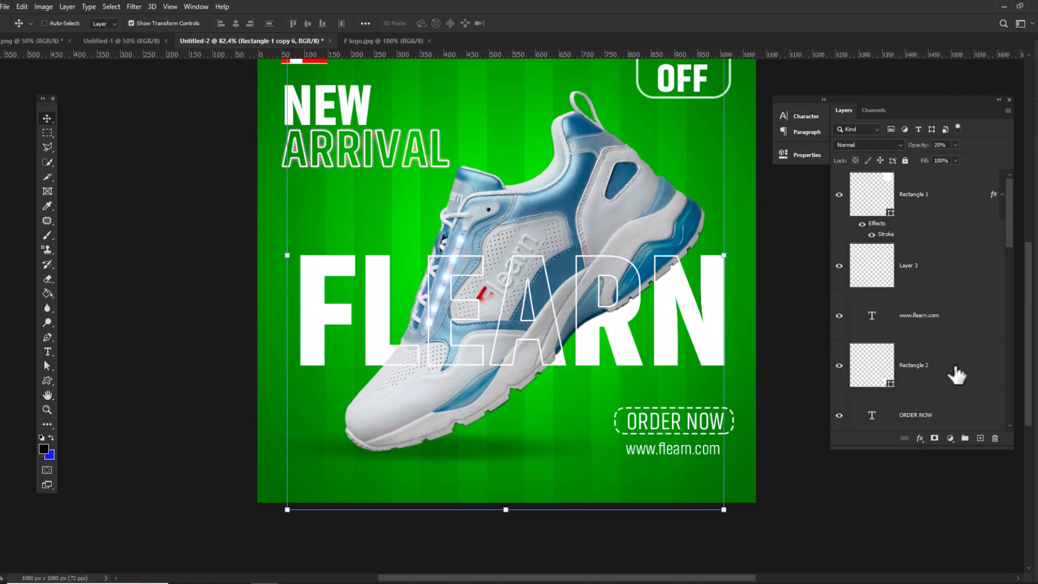
{"action": "left_click", "coordinate": [937, 199]}
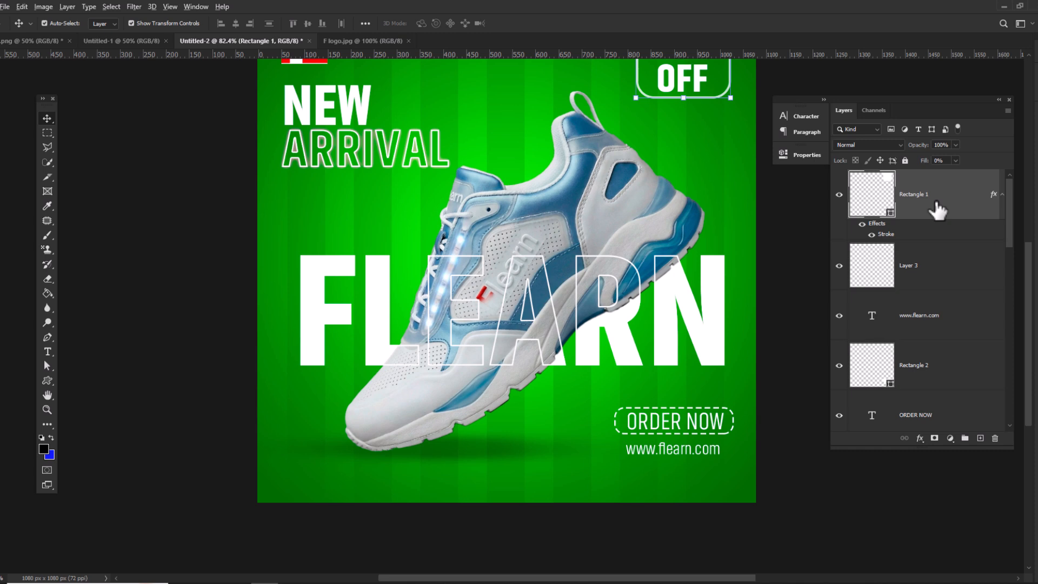
{"action": "key", "text": "ctrl+alt+shift+e"}
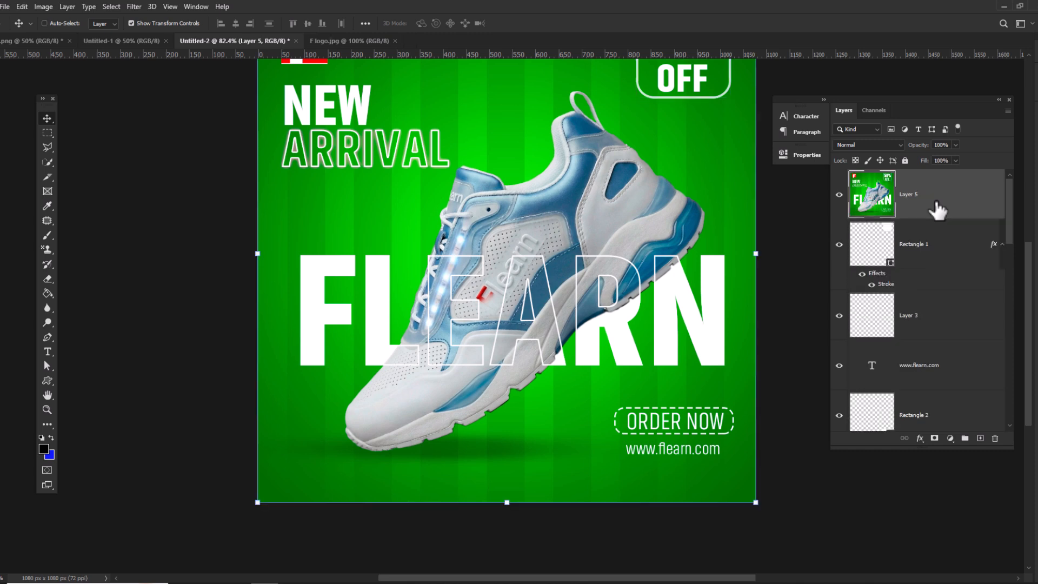
{"action": "scroll", "coordinate": [573, 287], "scroll_direction": "up", "scroll_amount": 3}
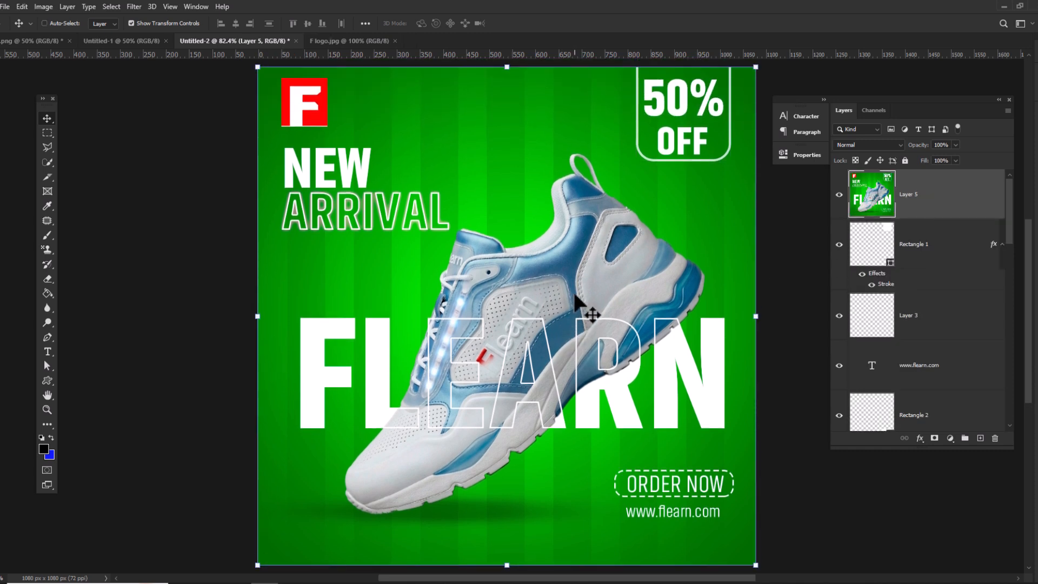
Step: Apply the Camera Raw Filter preset CN16 from Style: Cinematic II to the merged layer and compare the design with and without it
{"action": "left_click", "coordinate": [134, 6]}
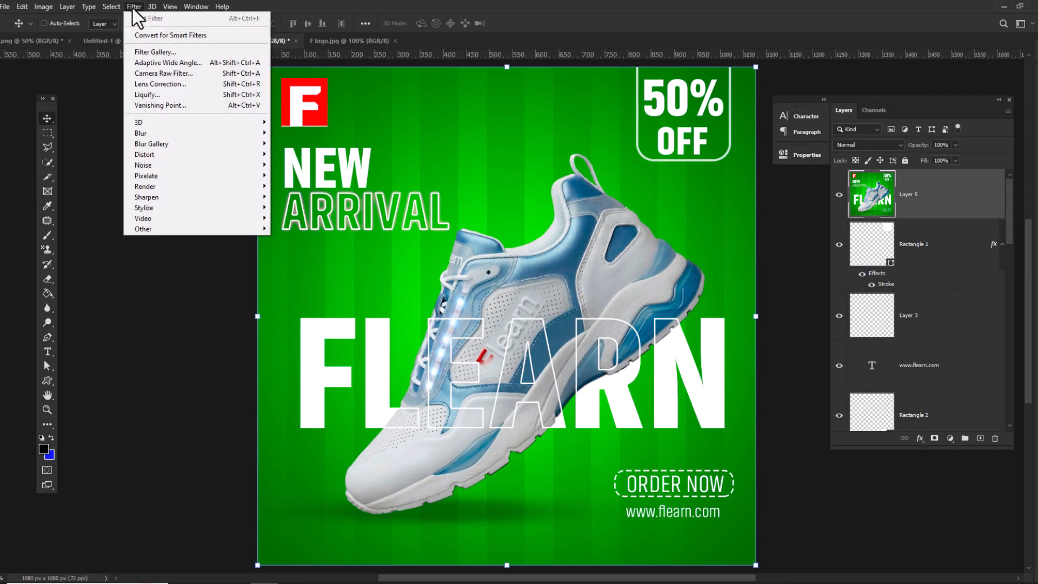
{"action": "left_click", "coordinate": [148, 73]}
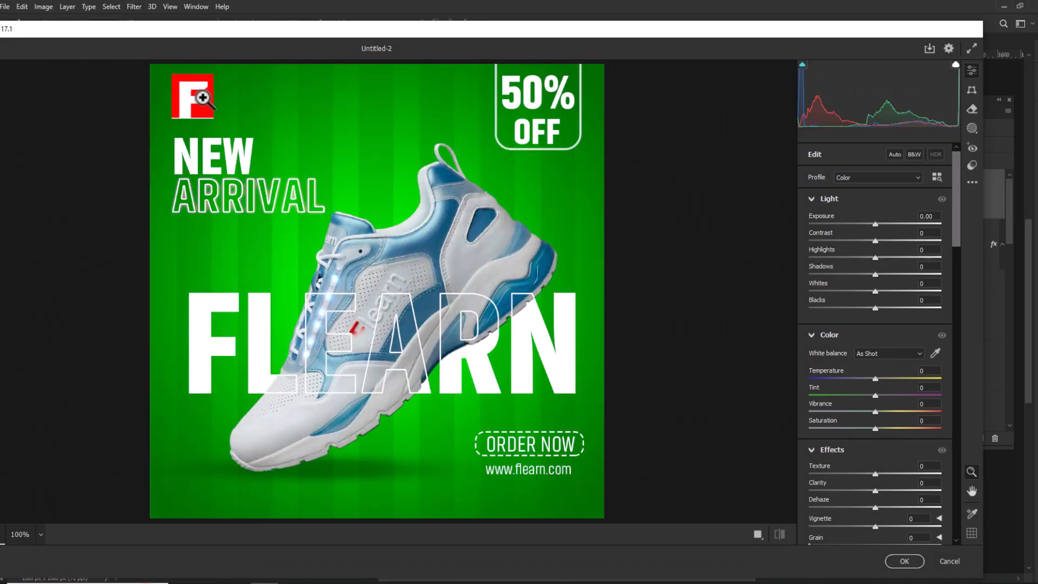
{"action": "left_click", "coordinate": [971, 165]}
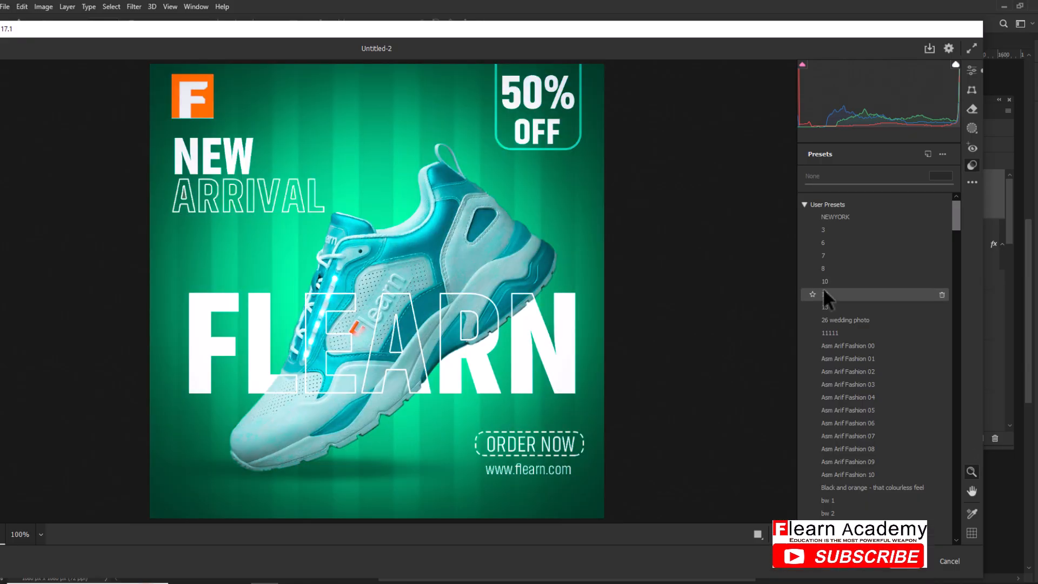
{"action": "scroll", "coordinate": [823, 280], "scroll_direction": "down", "scroll_amount": 10}
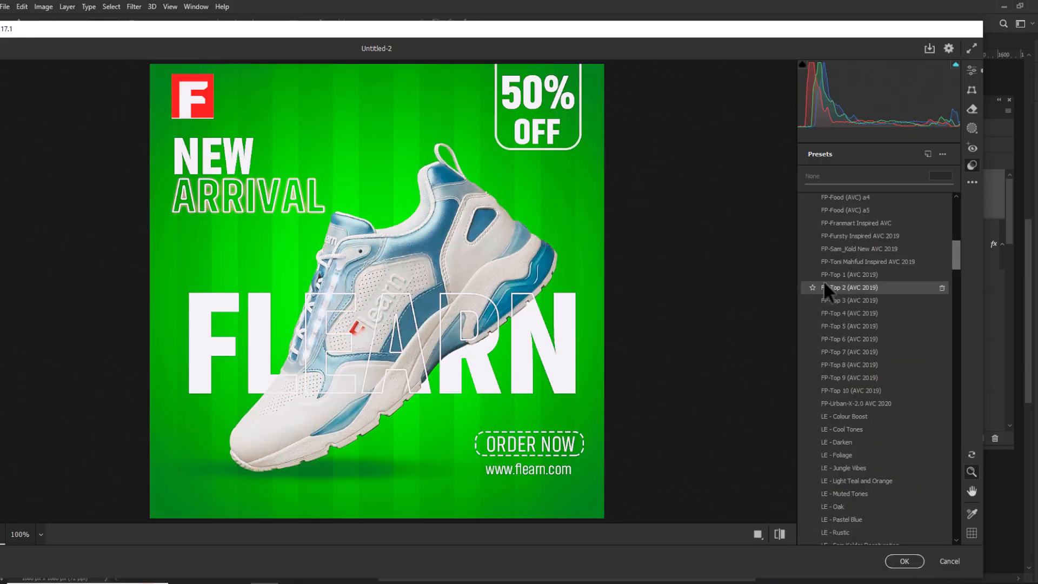
{"action": "scroll", "coordinate": [835, 335], "scroll_direction": "down", "scroll_amount": 15}
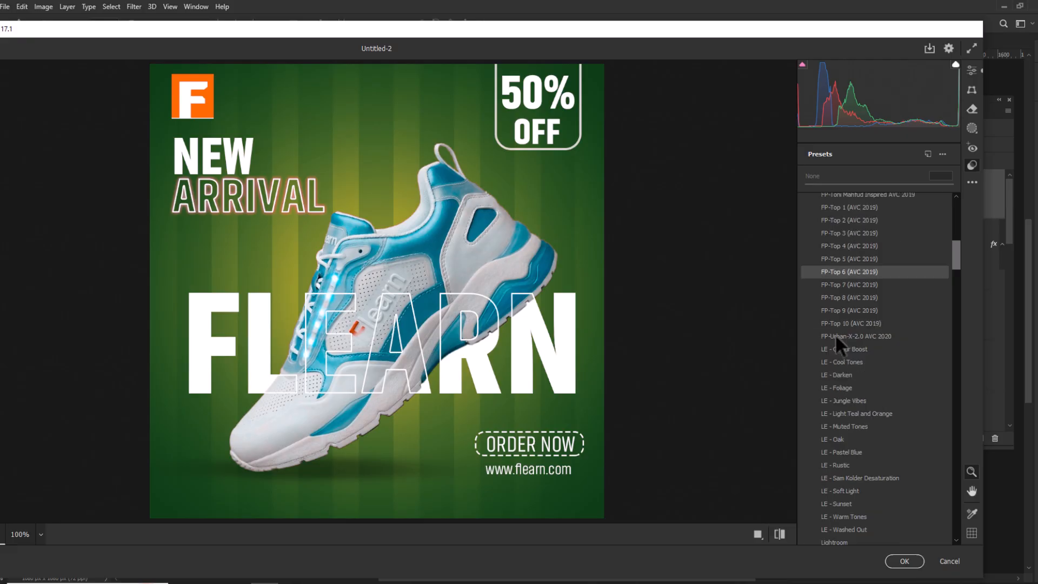
{"action": "scroll", "coordinate": [836, 356], "scroll_direction": "down", "scroll_amount": 10}
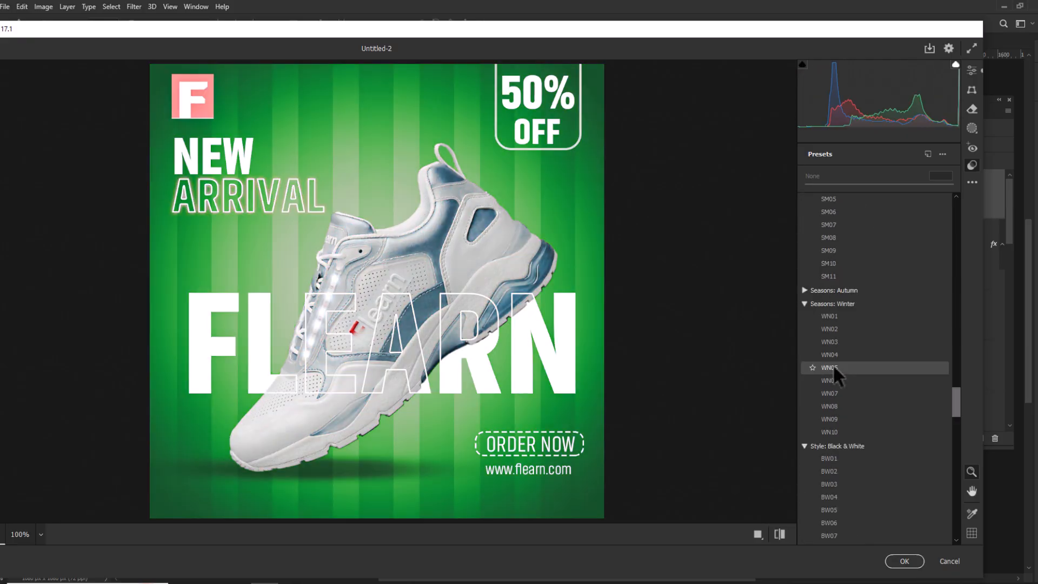
{"action": "scroll", "coordinate": [834, 368], "scroll_direction": "down", "scroll_amount": 8}
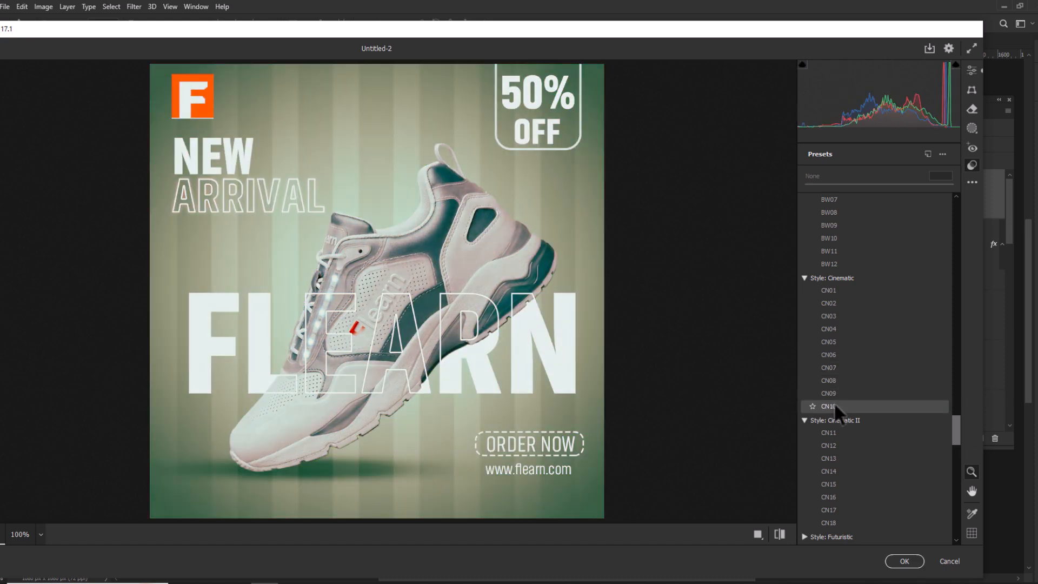
{"action": "scroll", "coordinate": [834, 401], "scroll_direction": "down", "scroll_amount": 5}
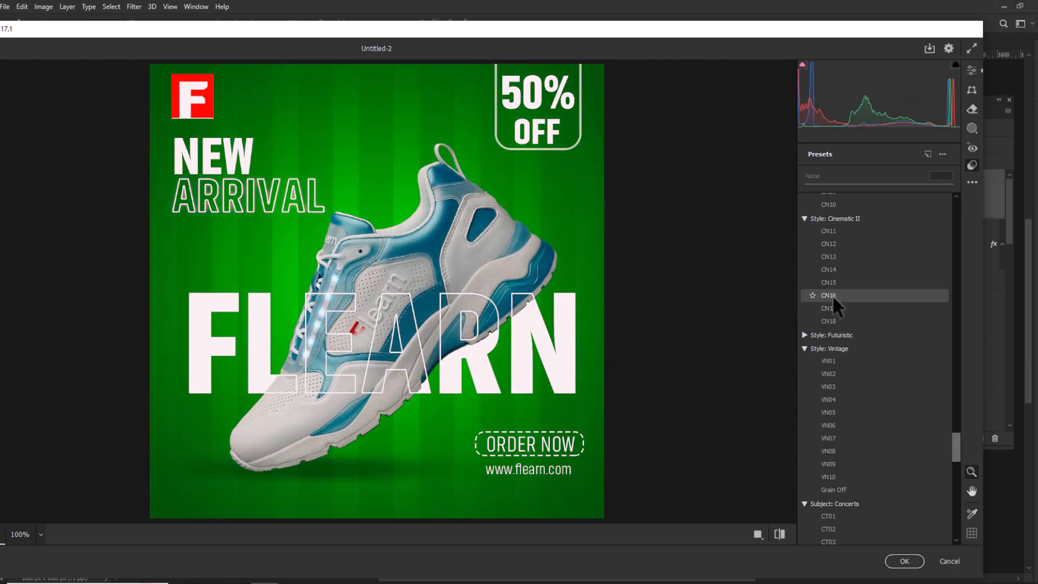
{"action": "left_click", "coordinate": [830, 296]}
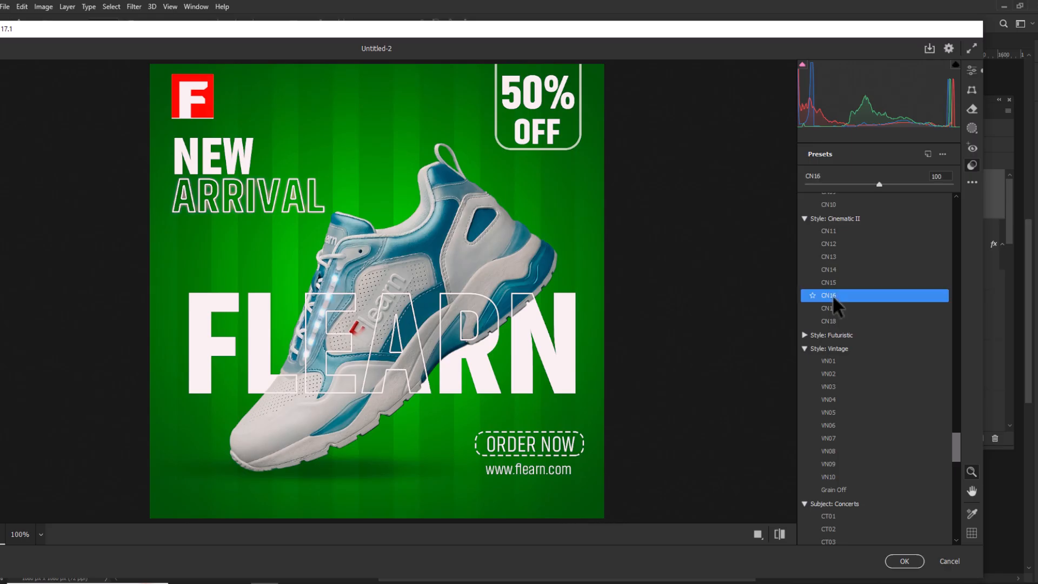
{"action": "left_click", "coordinate": [905, 561]}
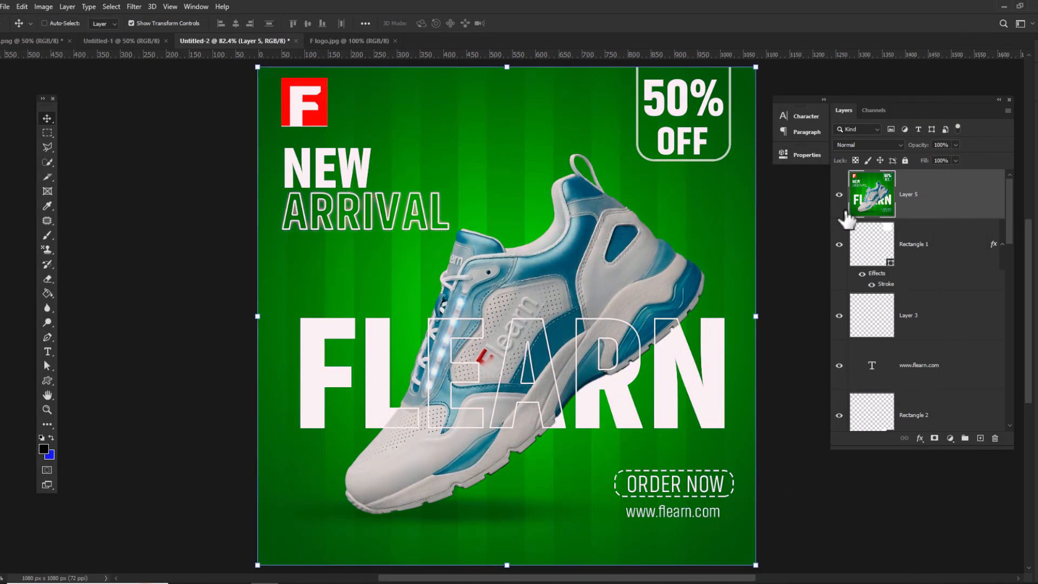
{"action": "left_click", "coordinate": [839, 195]}
{"action": "left_click", "coordinate": [839, 196]}
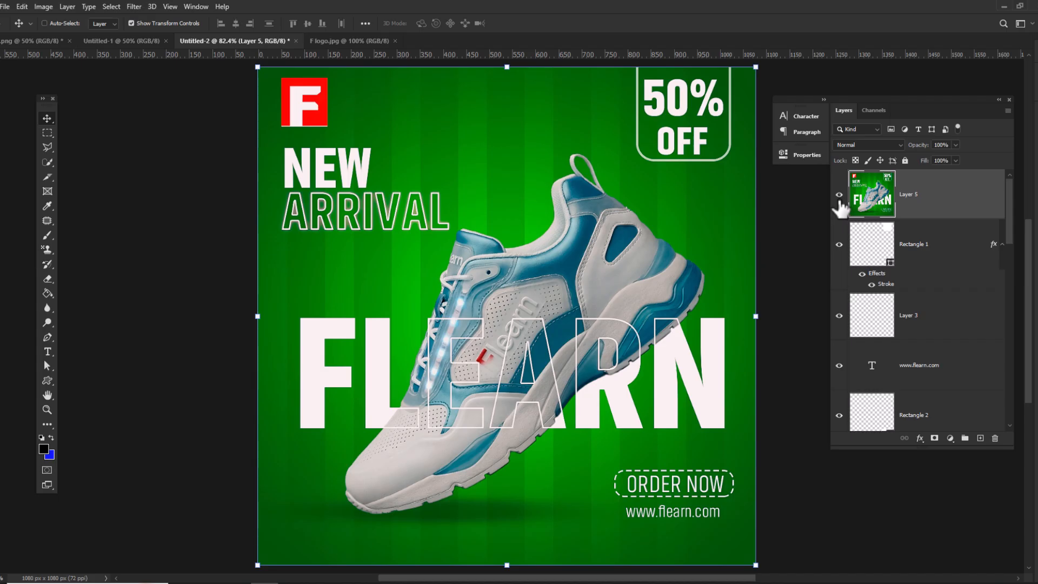